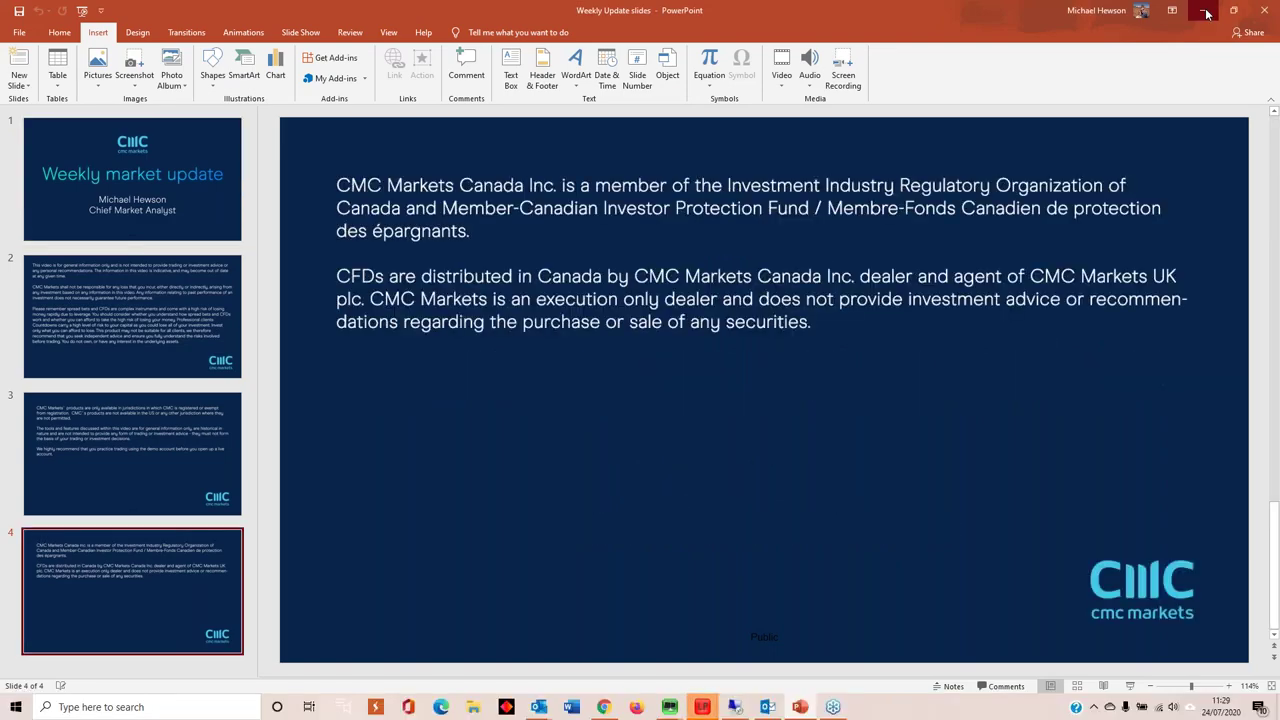
Step: Switch from the slides to the CMC Markets platform and open the Germany 30 - Cash chart from the This week watchlist
left_click(1207, 13)
left_click_drag(597, 264, 286, 228)
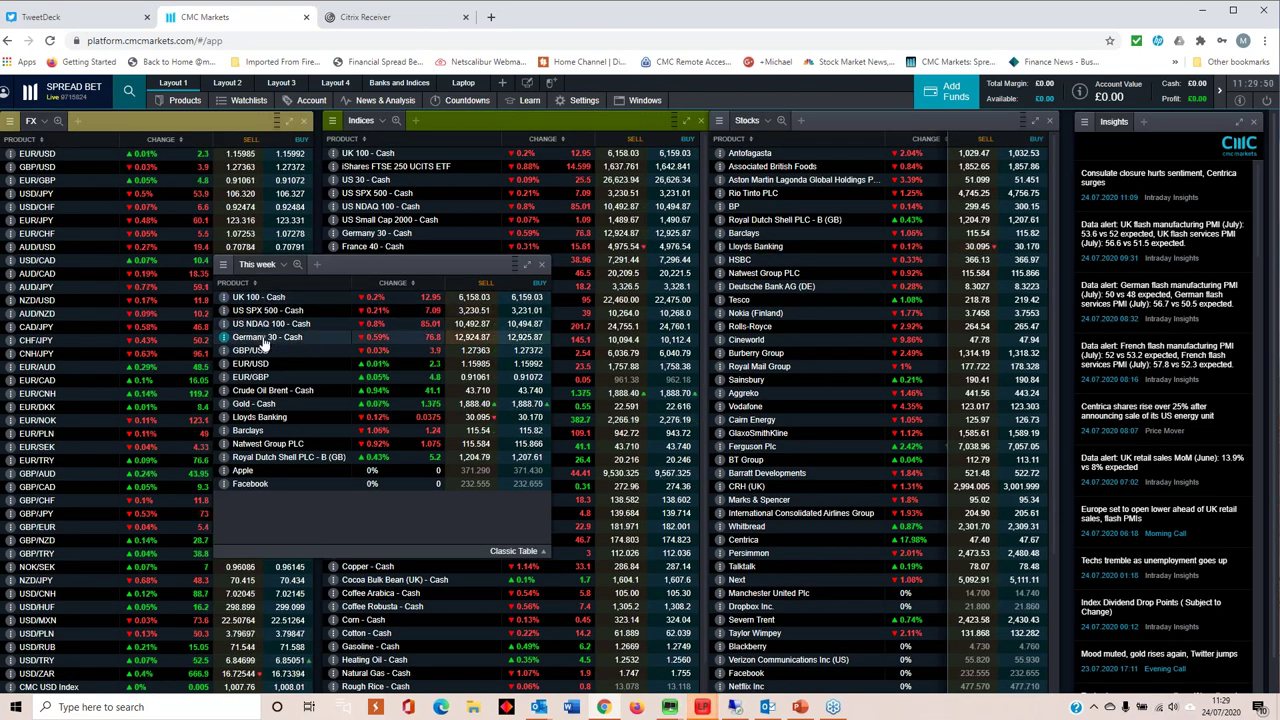
left_click(265, 340)
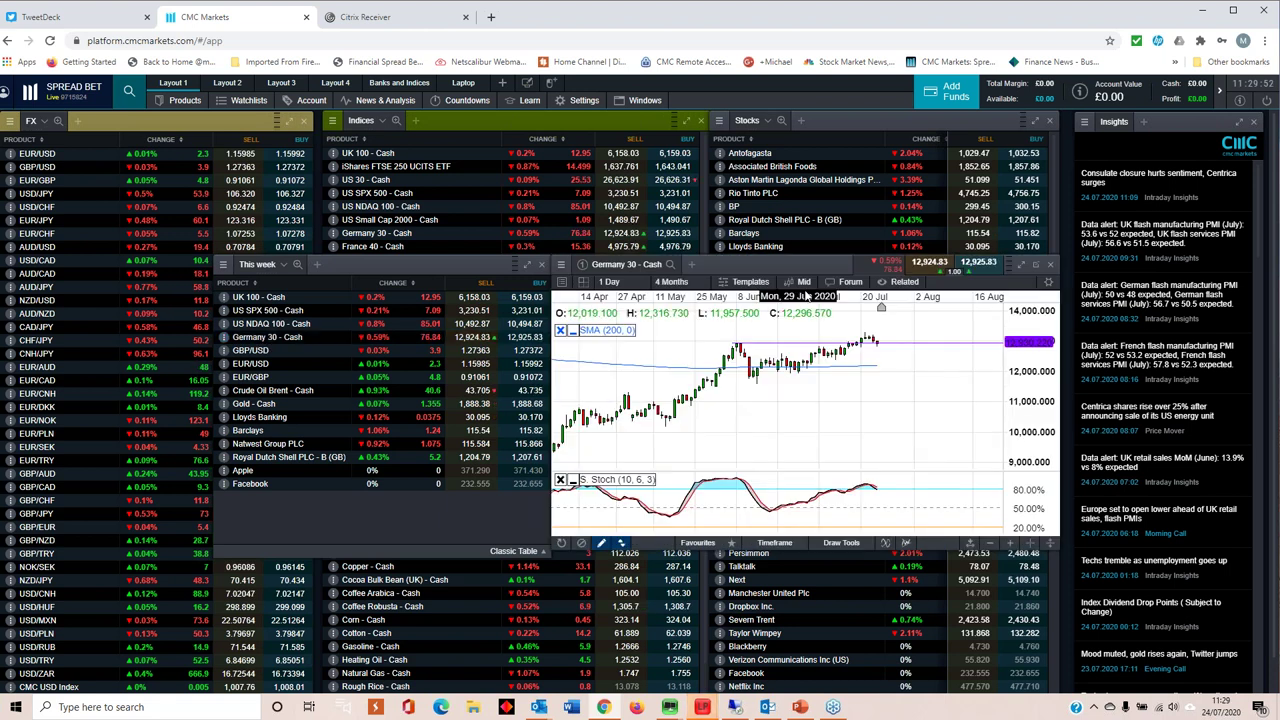
Step: Arrange the This week watchlist and the Germany 30 chart side by side without overlap, and enlarge the chart window
left_click_drag(810, 263, 836, 210)
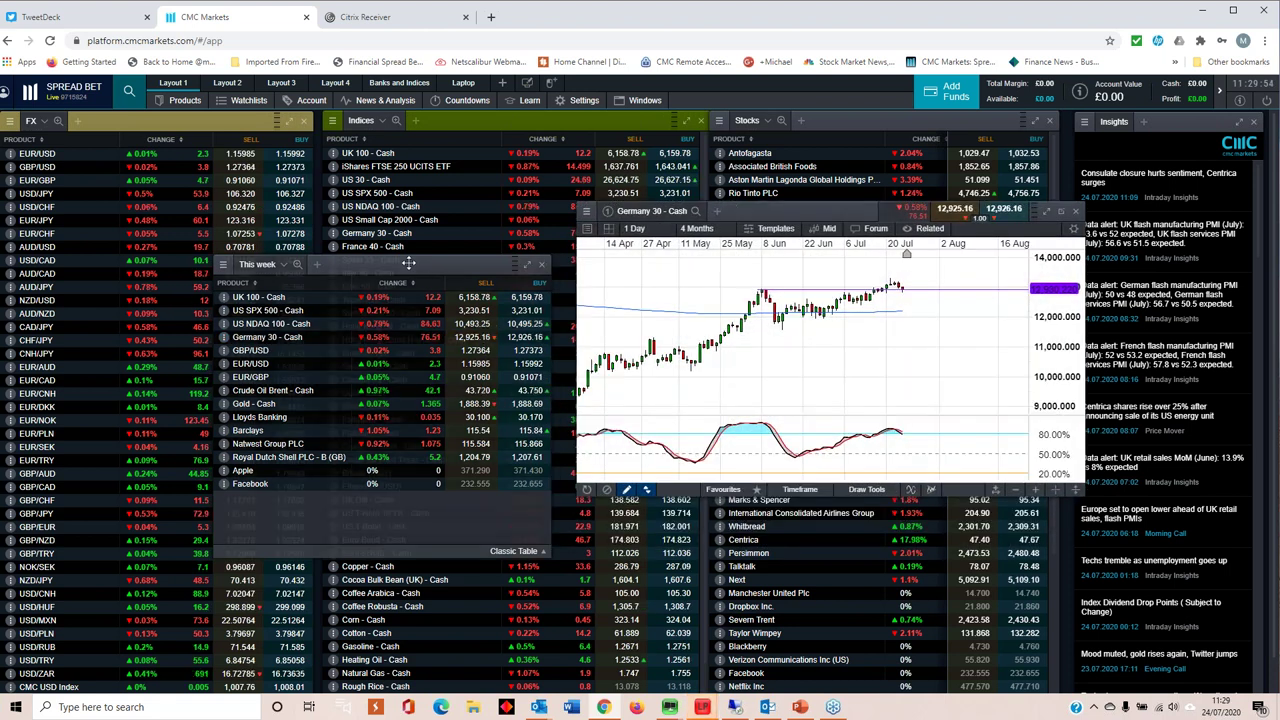
left_click_drag(408, 263, 270, 242)
left_click_drag(754, 213, 686, 208)
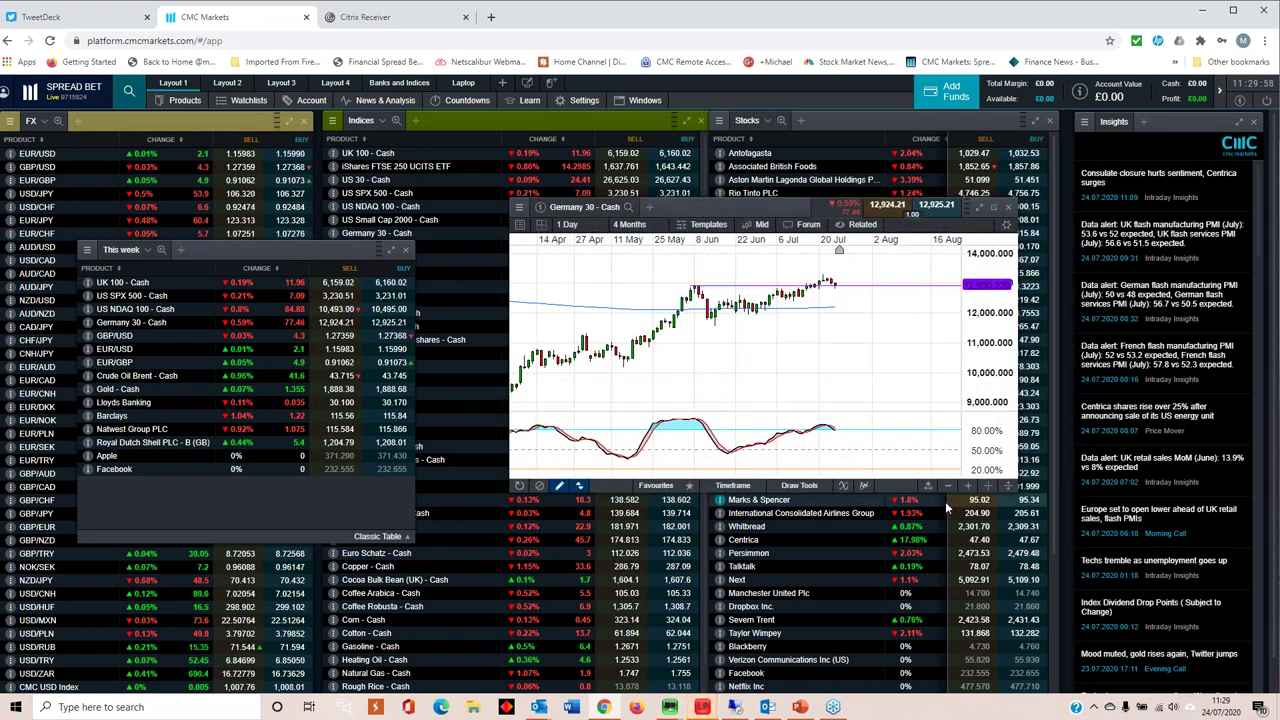
left_click_drag(1015, 490, 1050, 560)
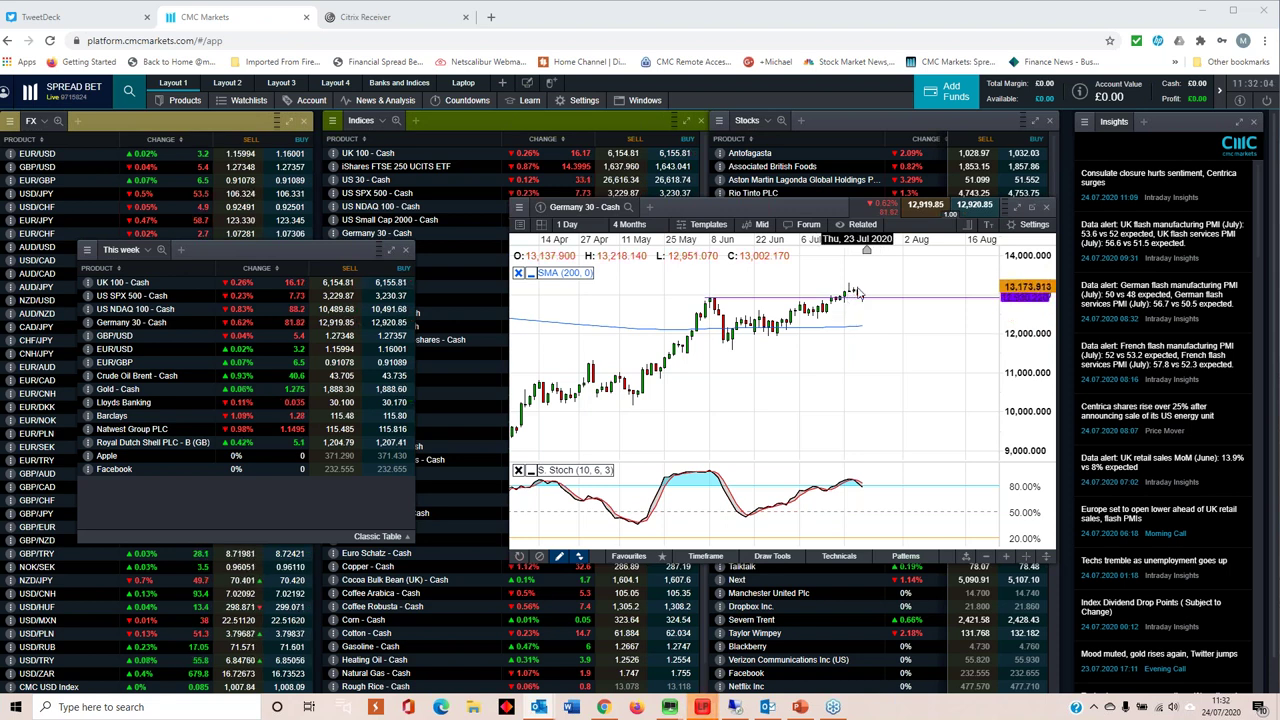
Step: Examine the recent Germany 30 daily candles against the purple horizontal line, and the longer price history at a 1 Week interval
scroll(863, 318, "down", 1)
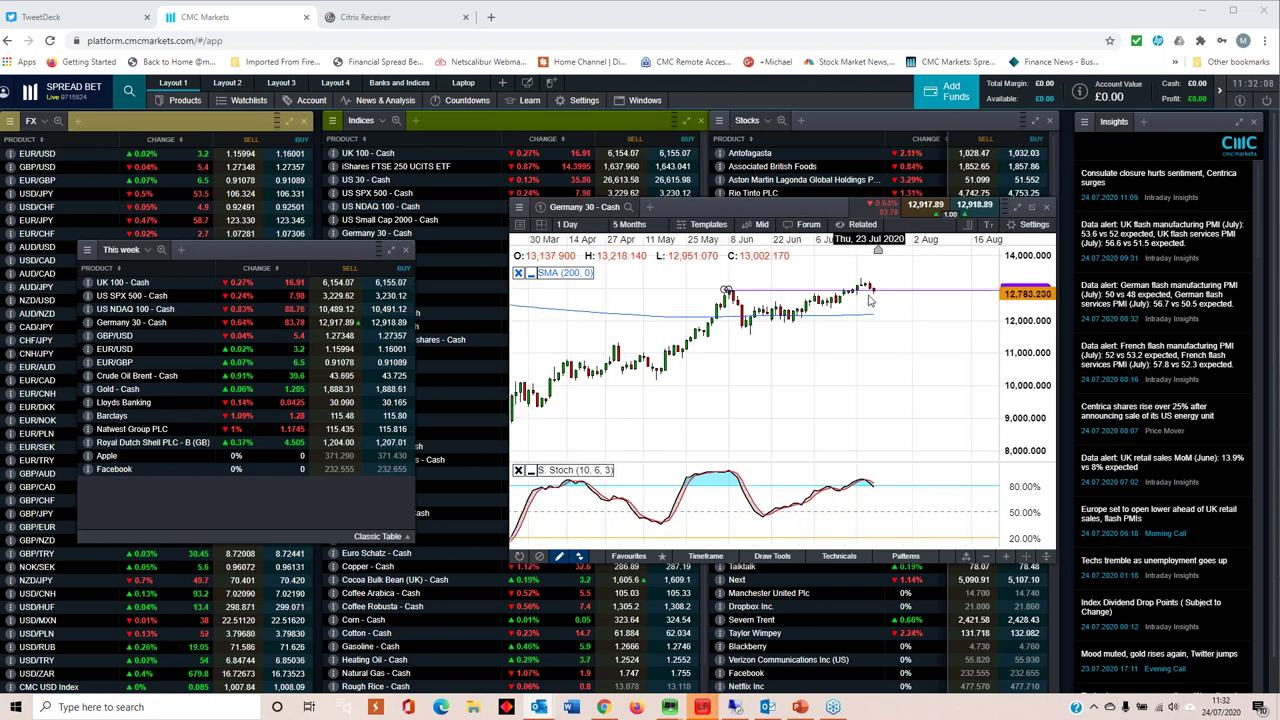
scroll(870, 300, "down", 1)
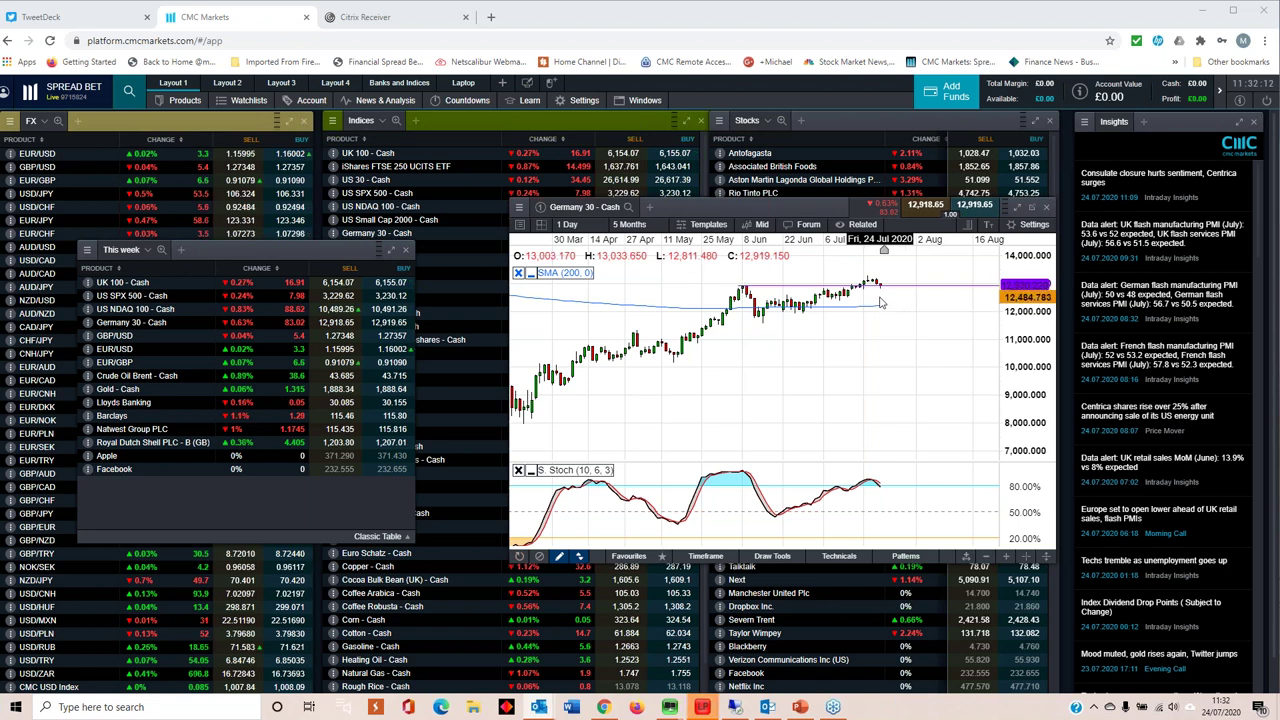
scroll(881, 295, "down", 1)
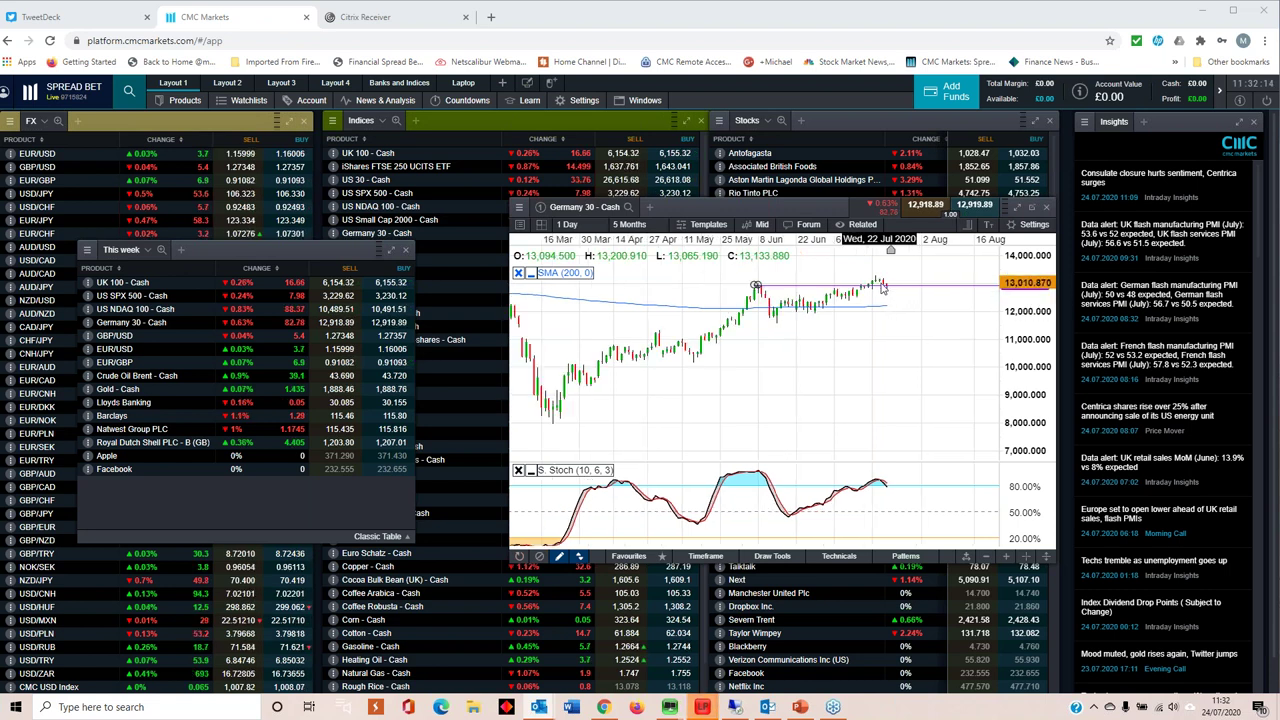
scroll(881, 287, "up", 2)
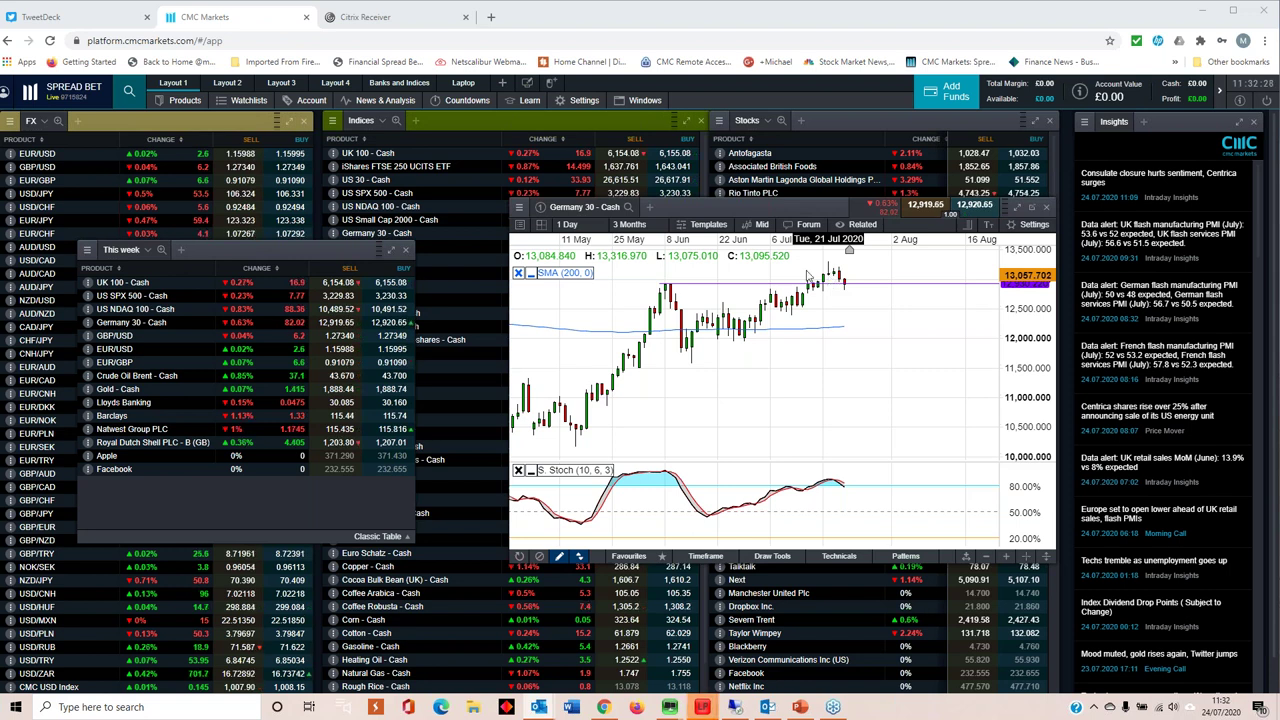
left_click(590, 230)
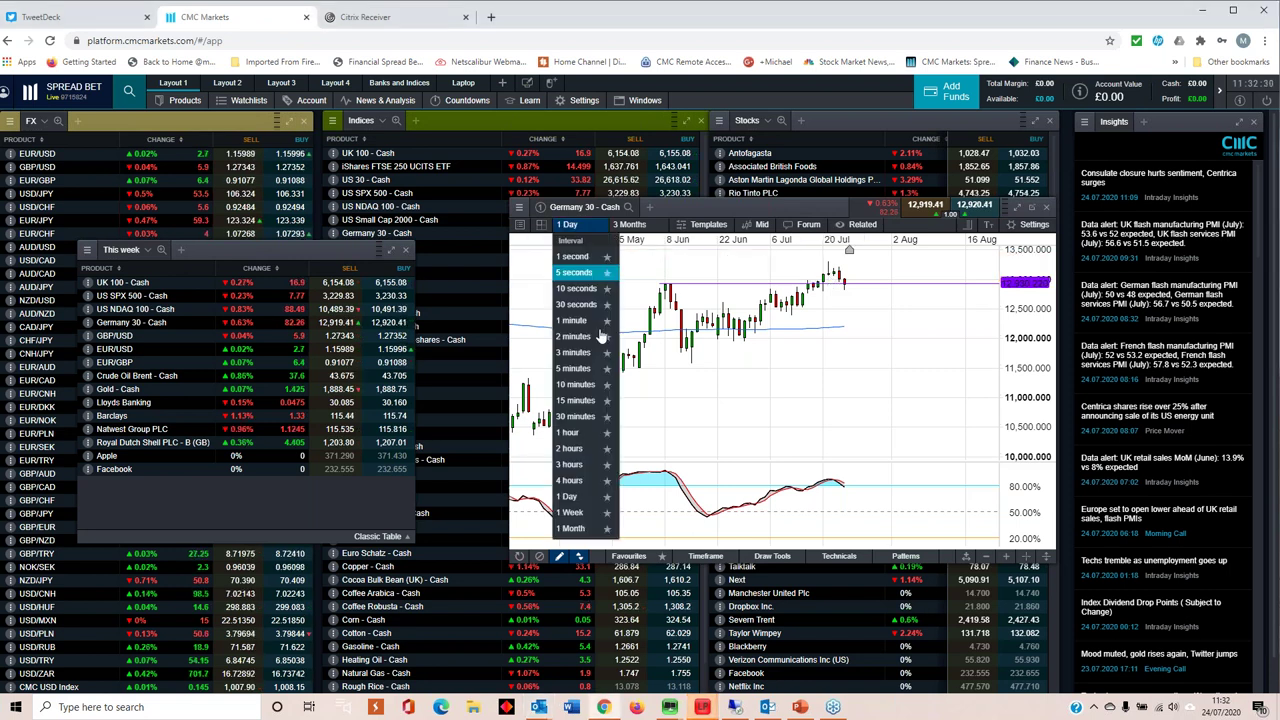
left_click(585, 514)
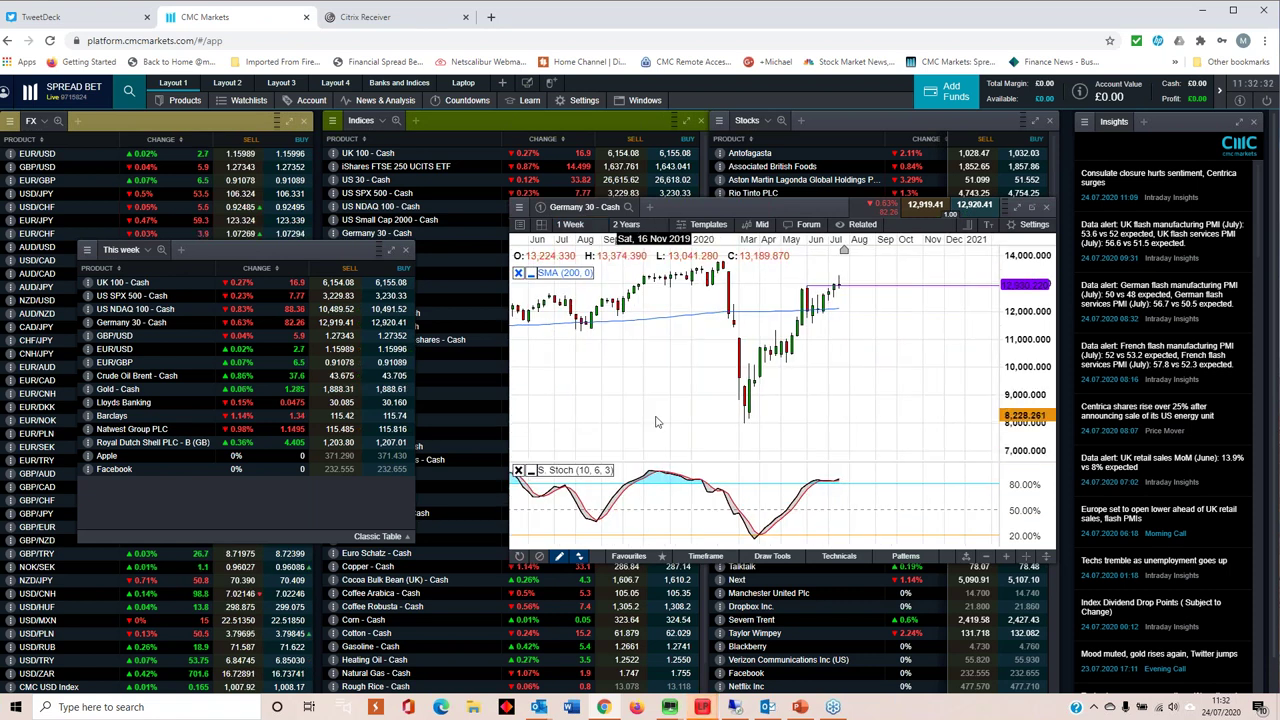
scroll(841, 327, "down", 1)
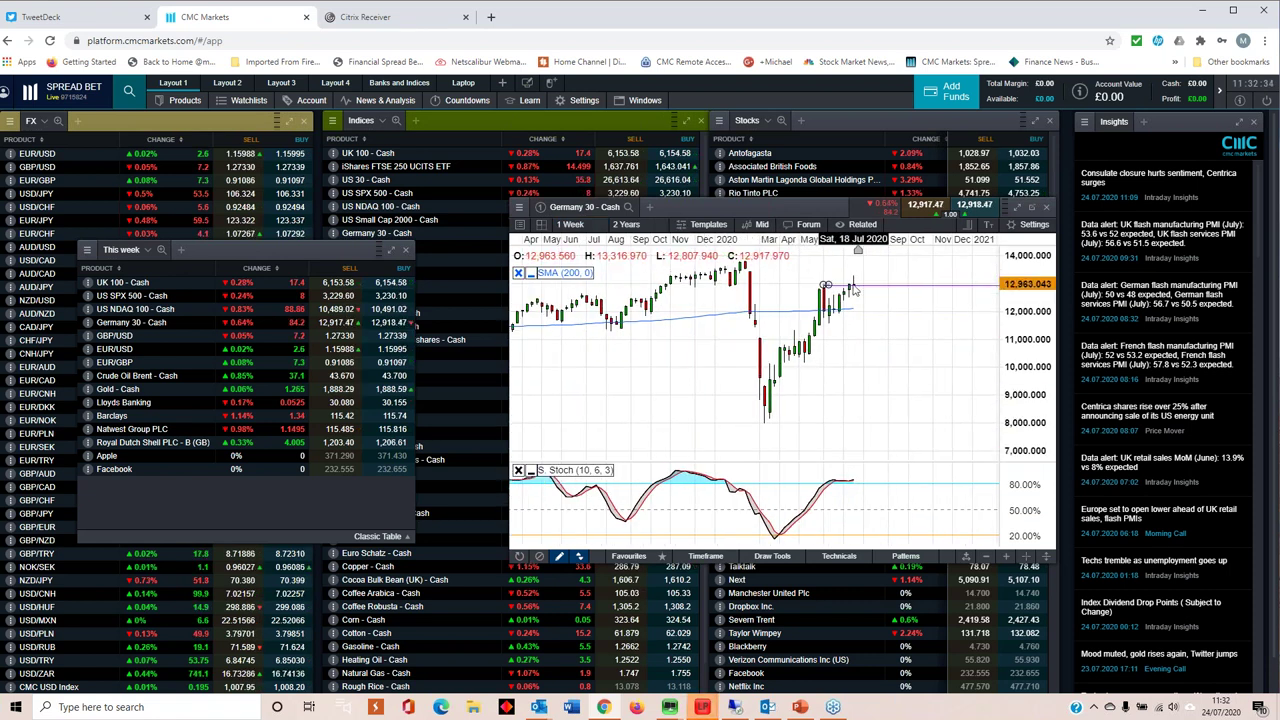
scroll(856, 268, "up", 4)
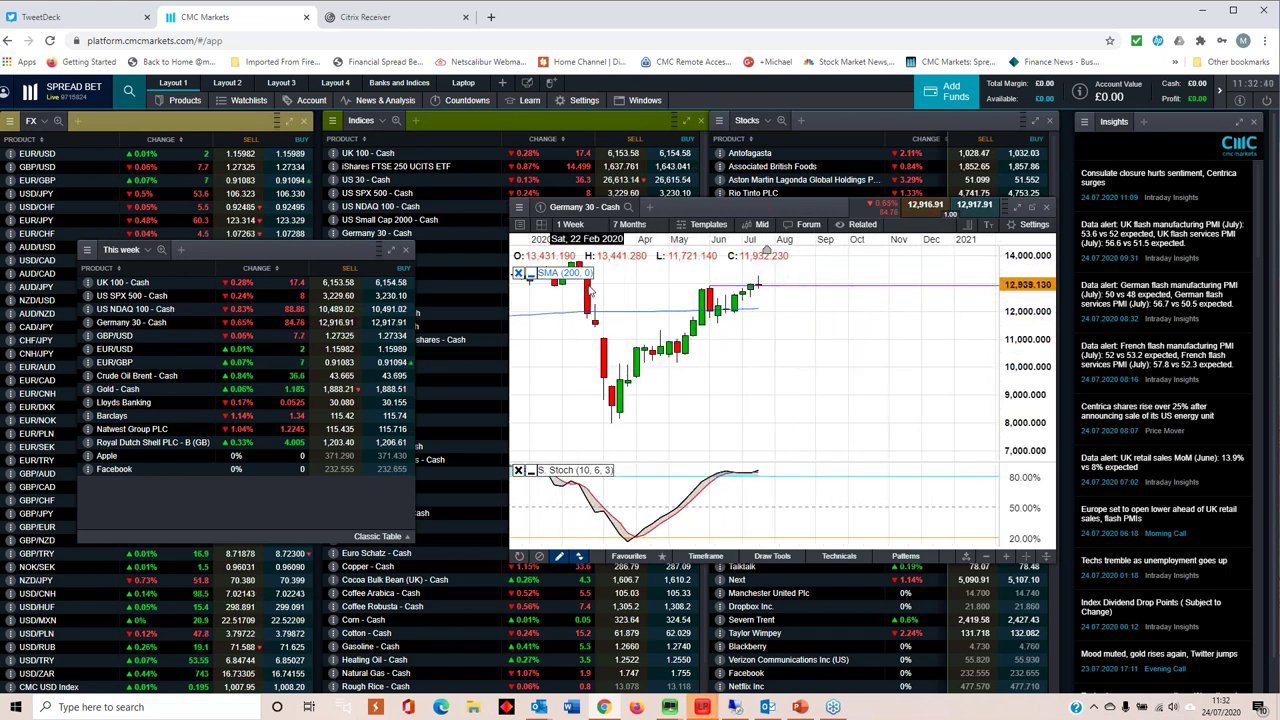
scroll(771, 337, "down", 2)
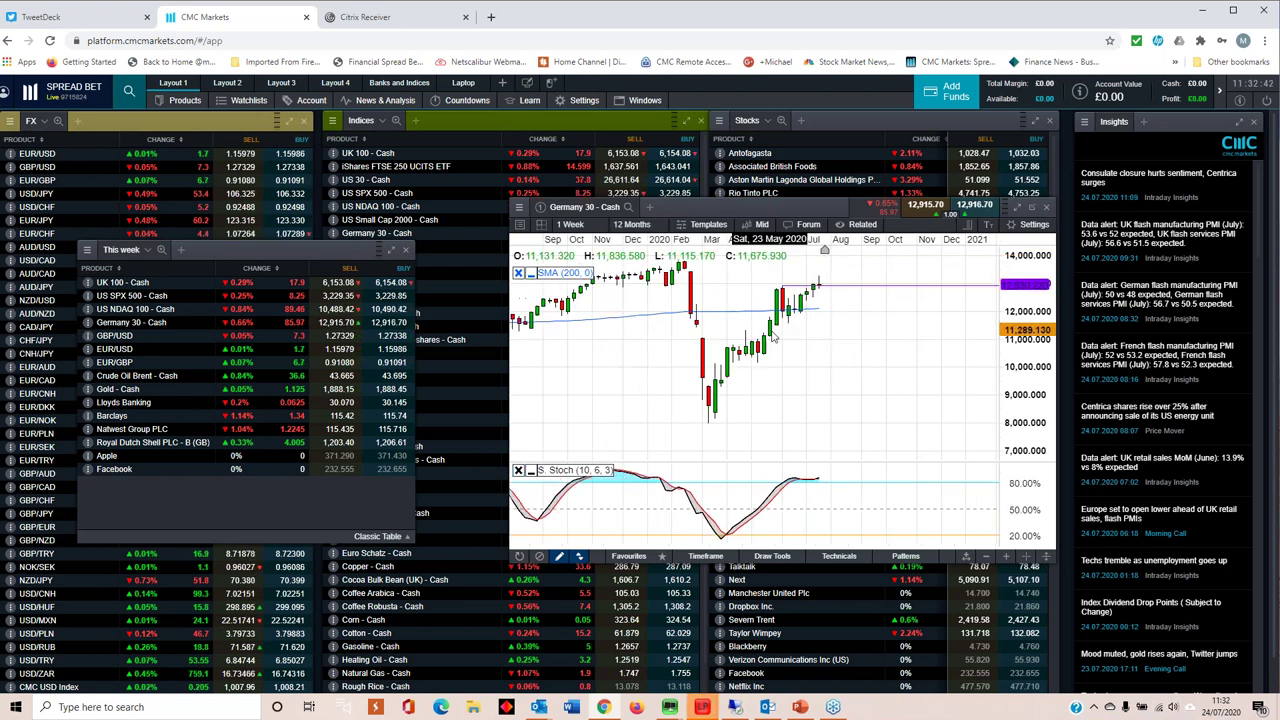
Step: Set the Germany 30 chart back to a 1 Day interval and close it
left_click(603, 226)
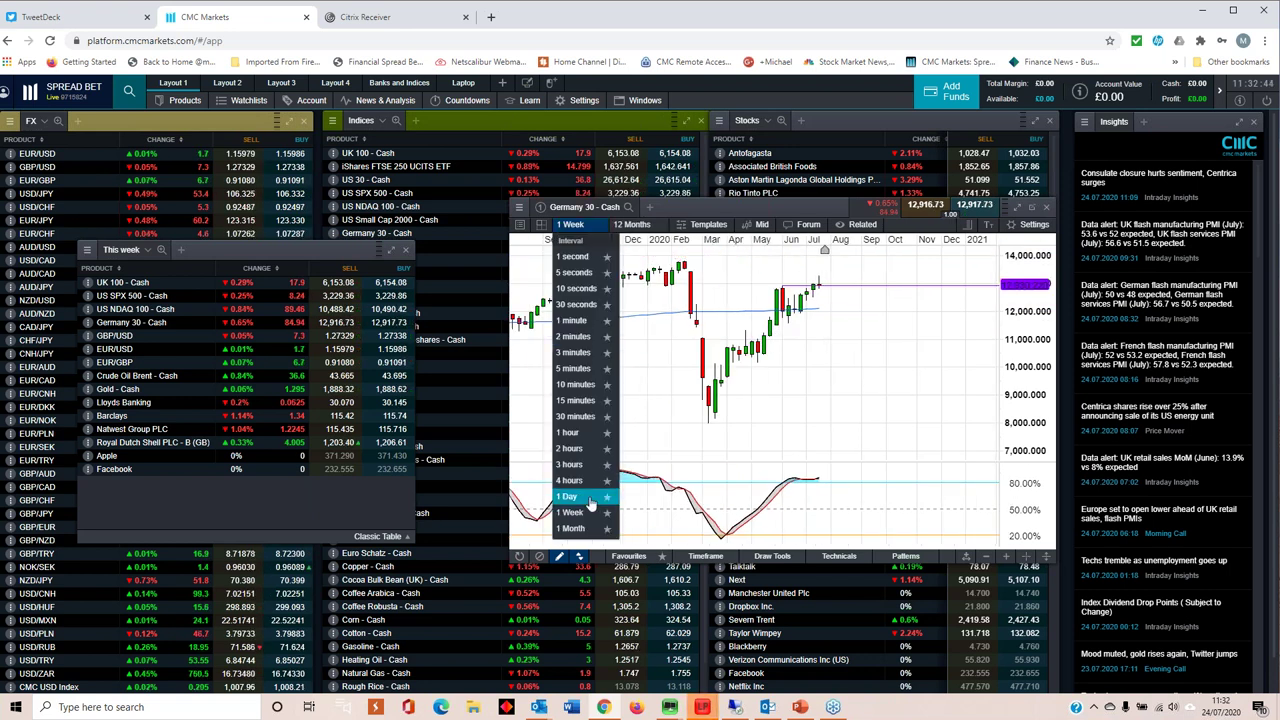
left_click(580, 478)
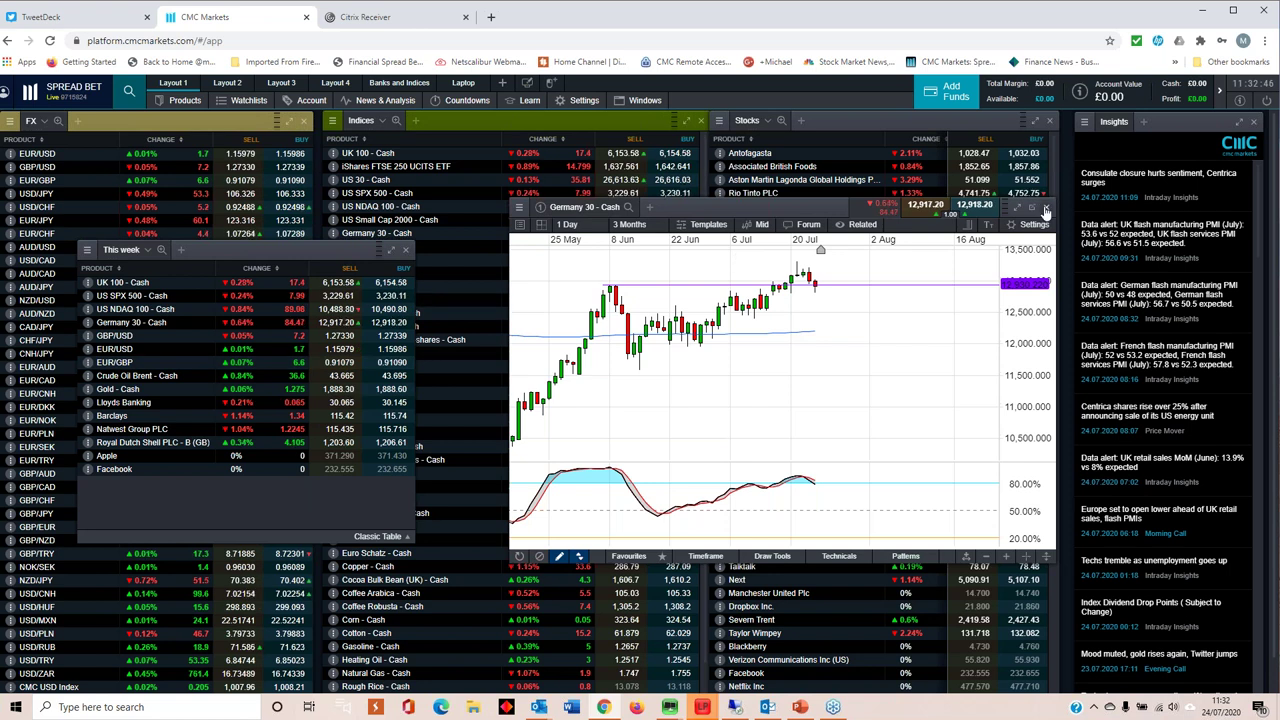
left_click(1046, 207)
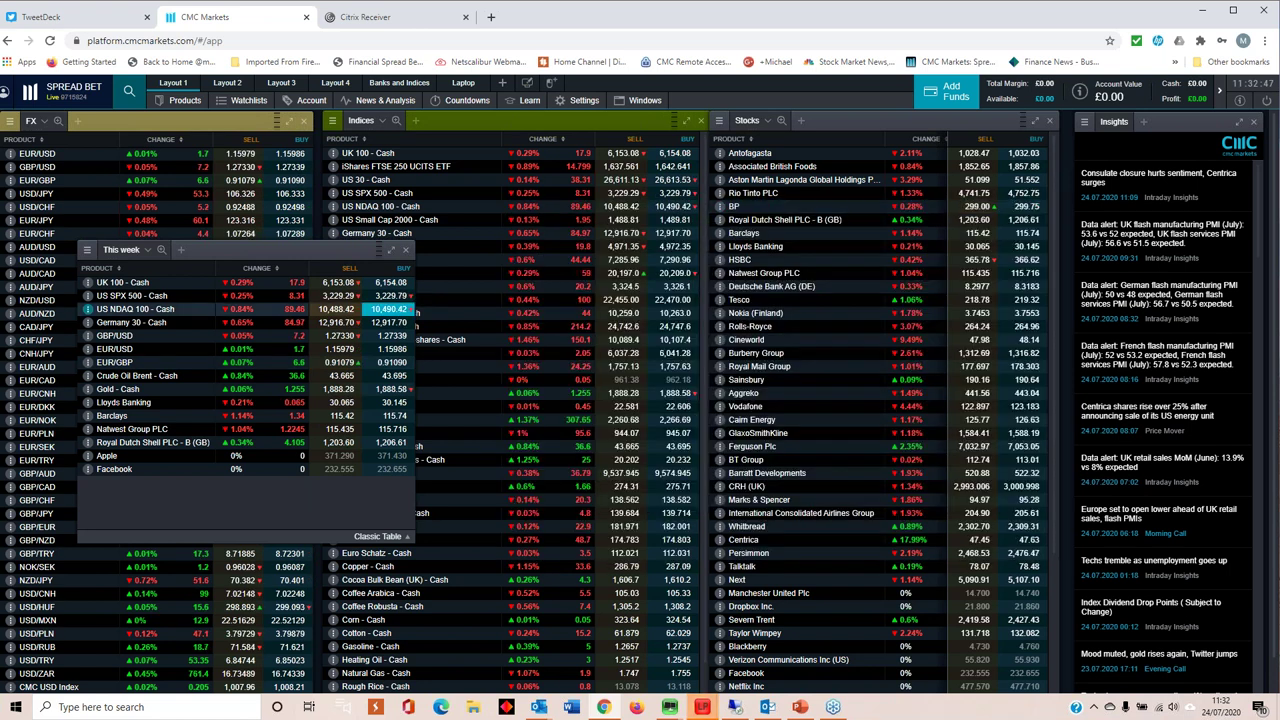
Step: Open the US SPX 500 - Cash chart from the This week watchlist, move it clear of the list and enlarge it
left_click(148, 296)
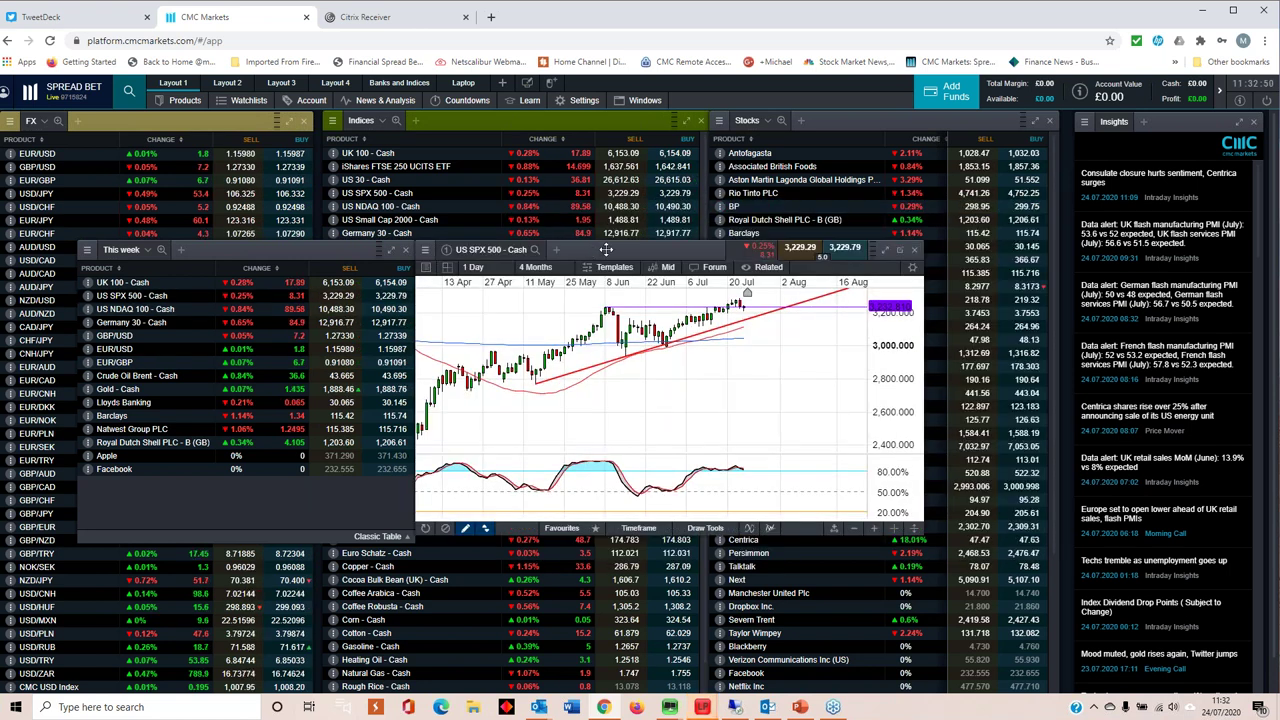
left_click_drag(606, 249, 643, 187)
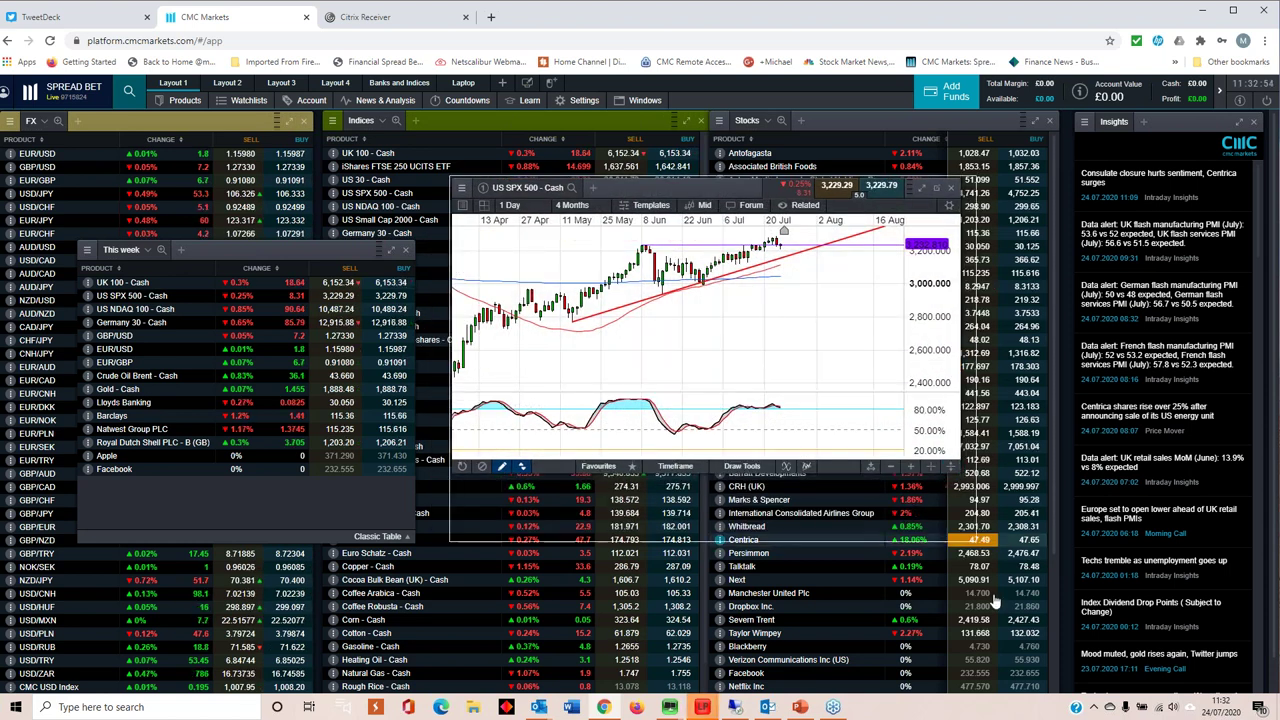
left_click(953, 468)
Step: Examine the US SPX 500 daily candles against the red rising trendline, and the longer price history at a 1 Week interval
scroll(702, 386, "up", 2)
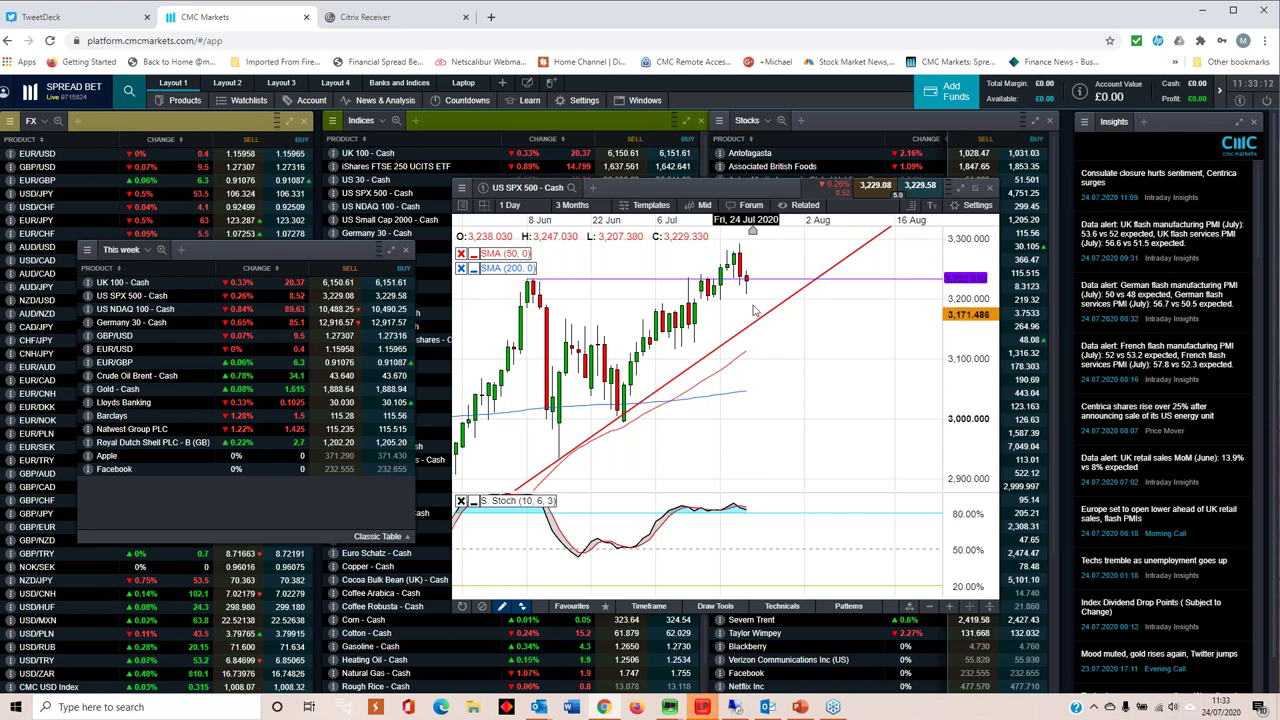
scroll(770, 302, "down", 2)
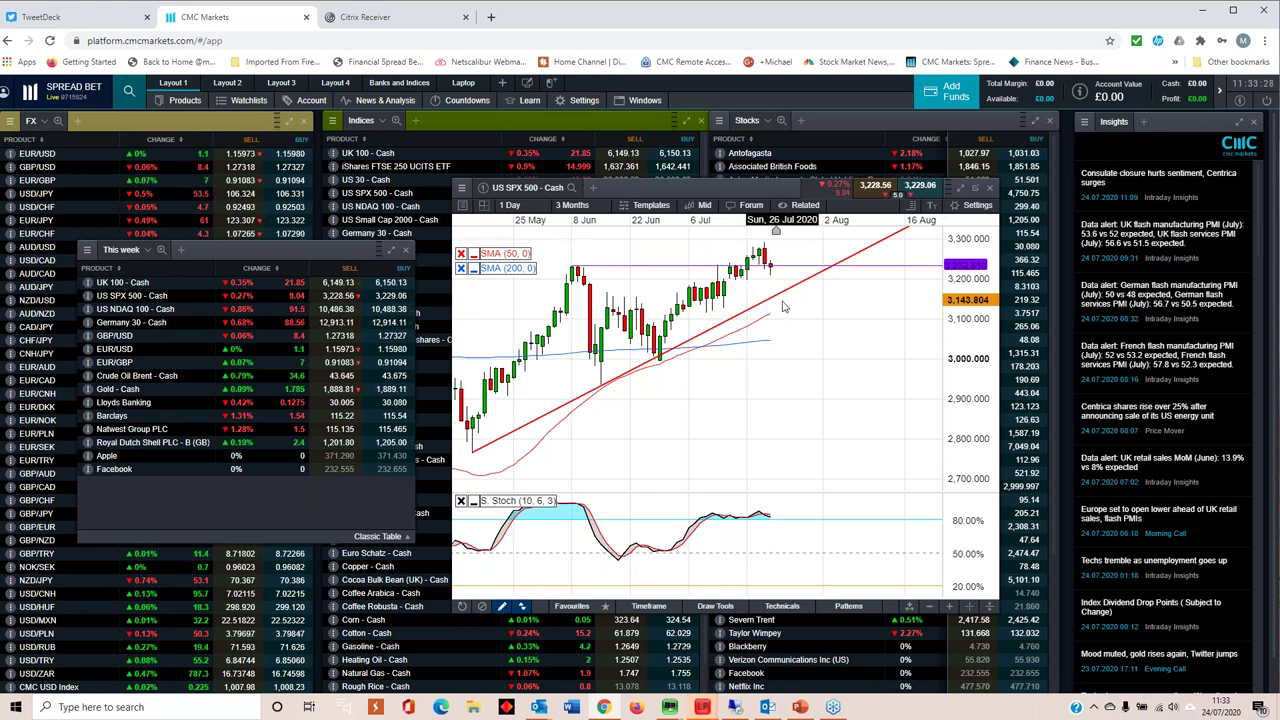
scroll(784, 307, "down", 4)
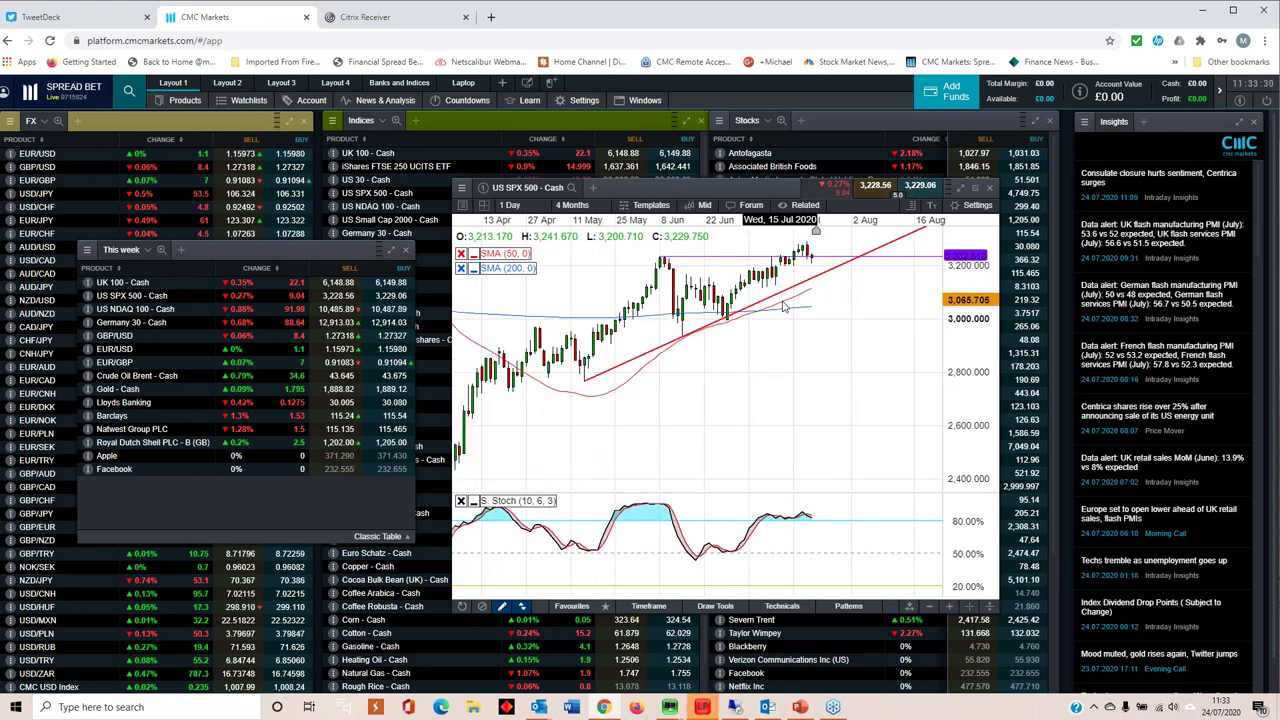
left_click(510, 205)
left_click(515, 493)
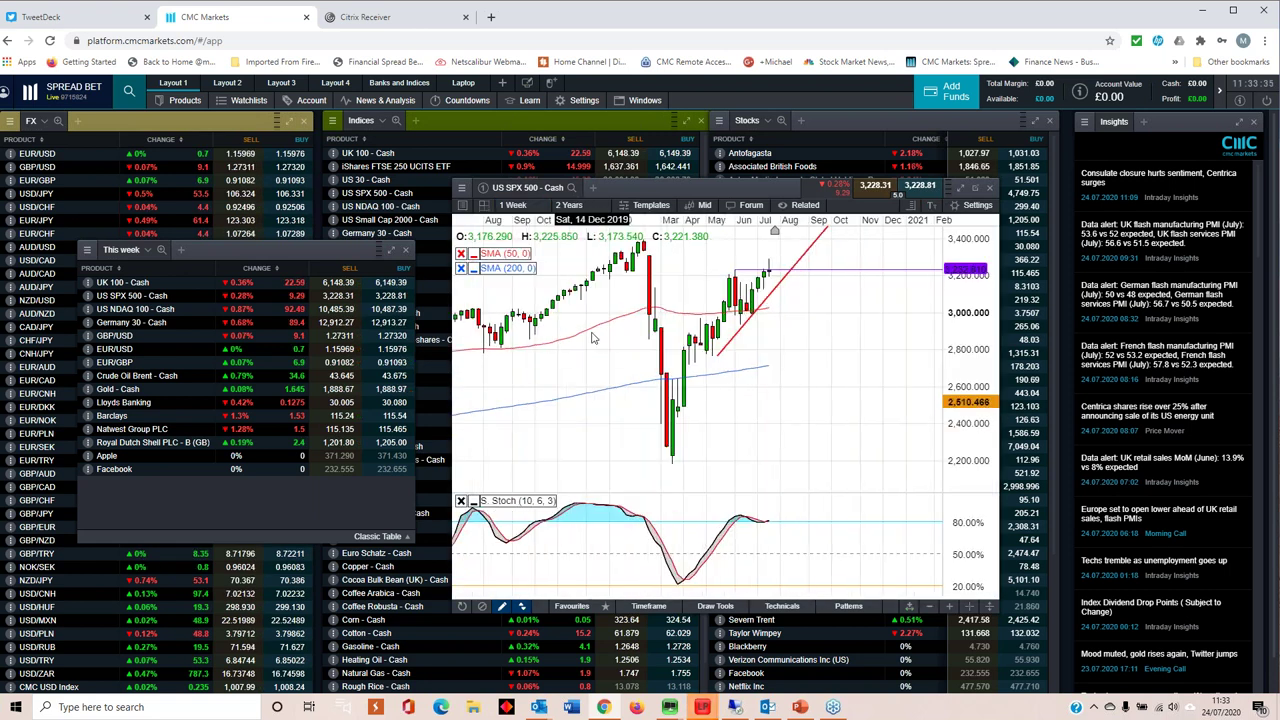
Step: Set the US SPX 500 chart back to a 1 Day interval and close it
left_click(513, 205)
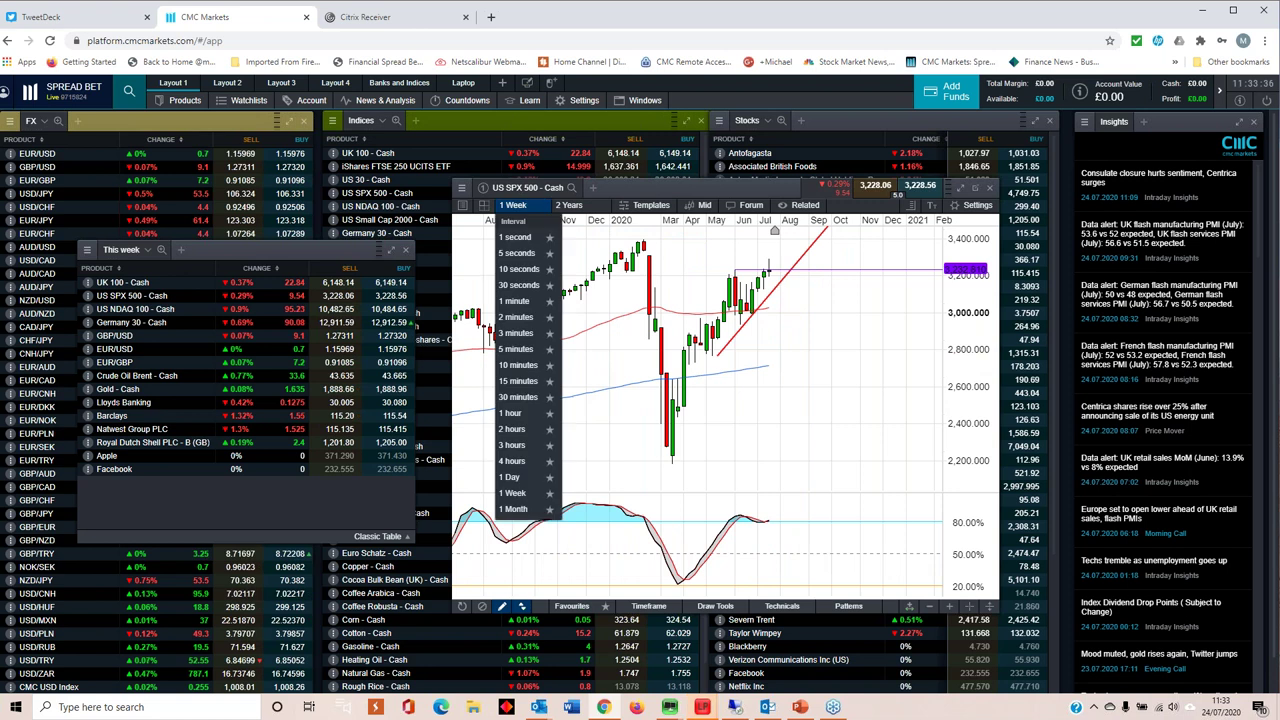
left_click(512, 478)
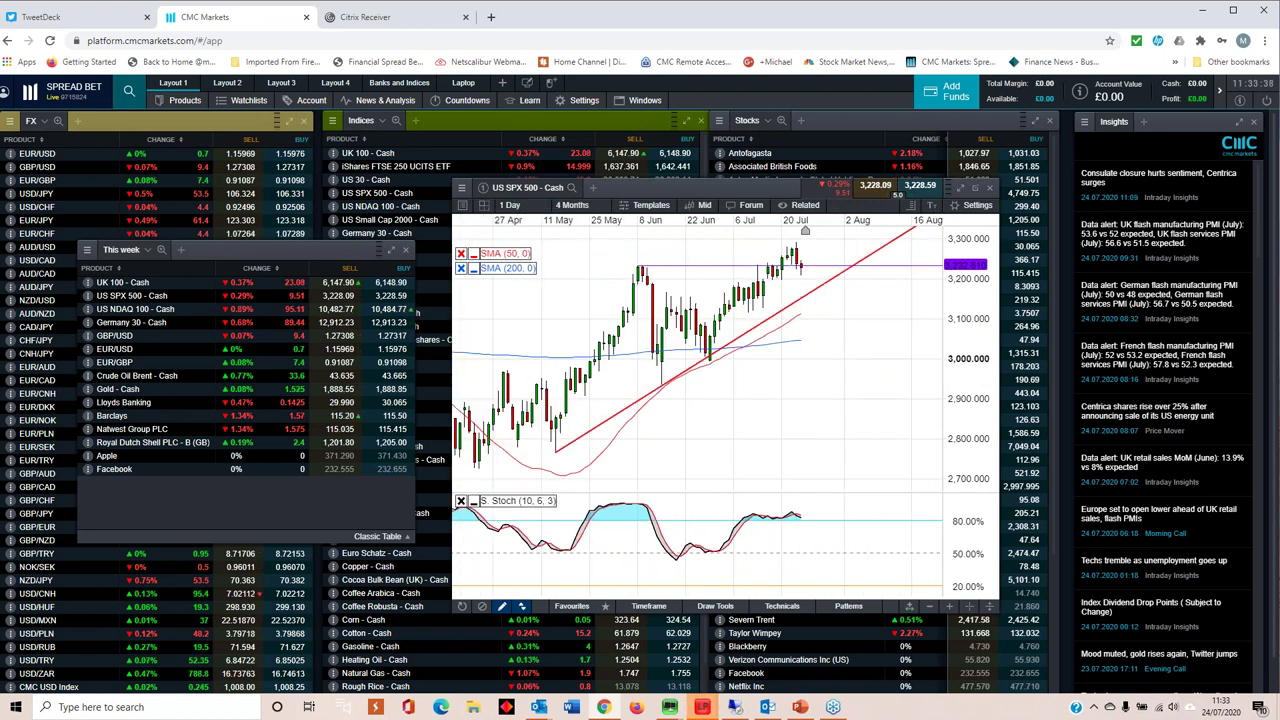
left_click(989, 188)
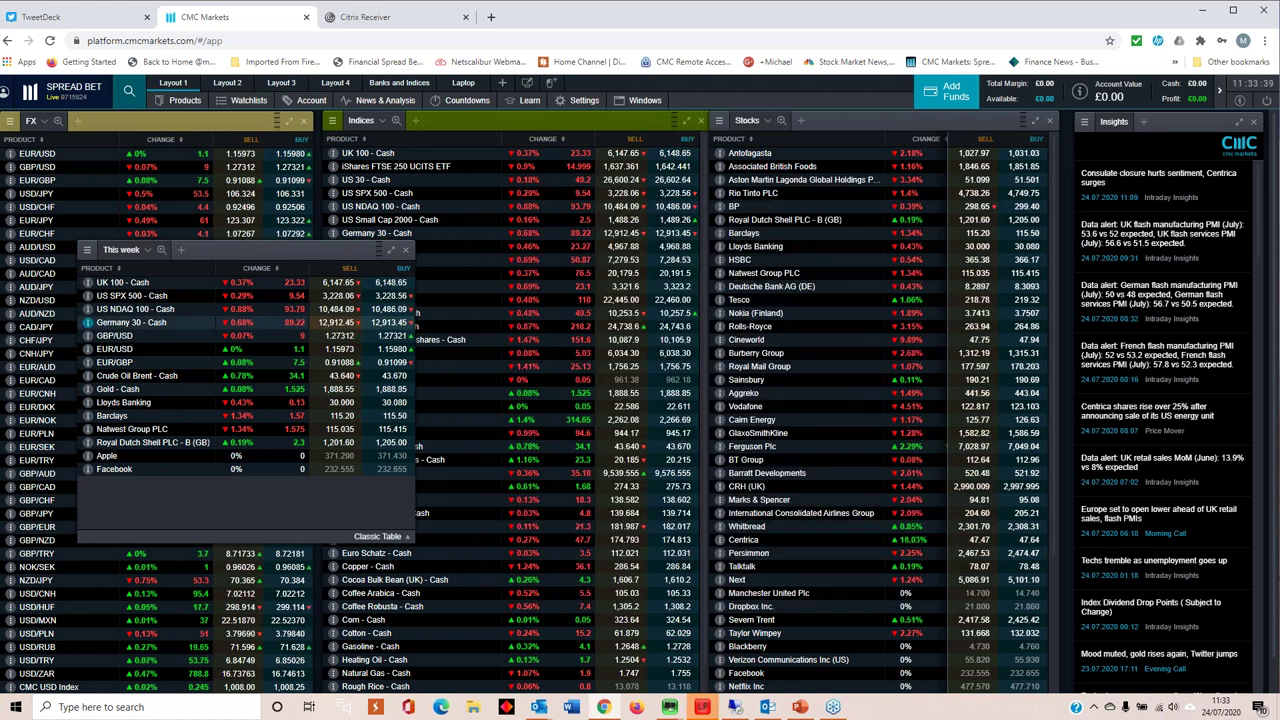
Step: Open the US NDAQ 100 - Cash chart from the This week watchlist, move it away from the list and enlarge it
double_click(145, 313)
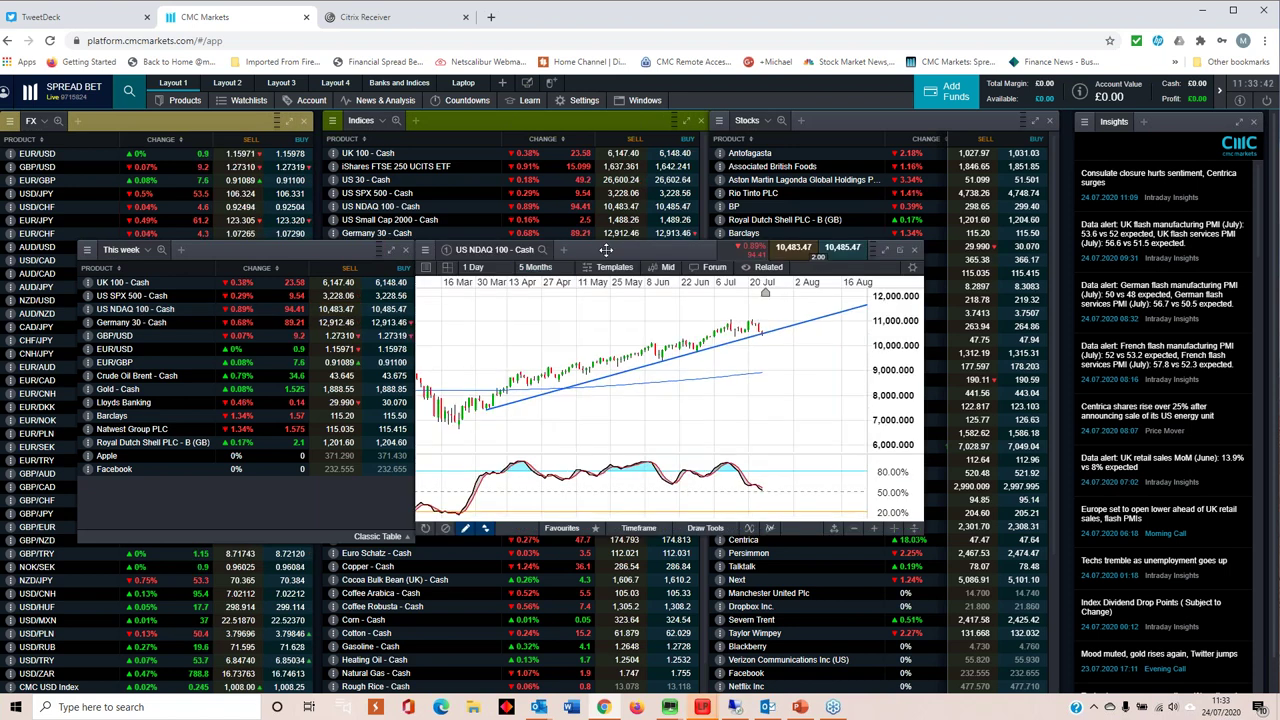
left_click_drag(626, 240, 736, 224)
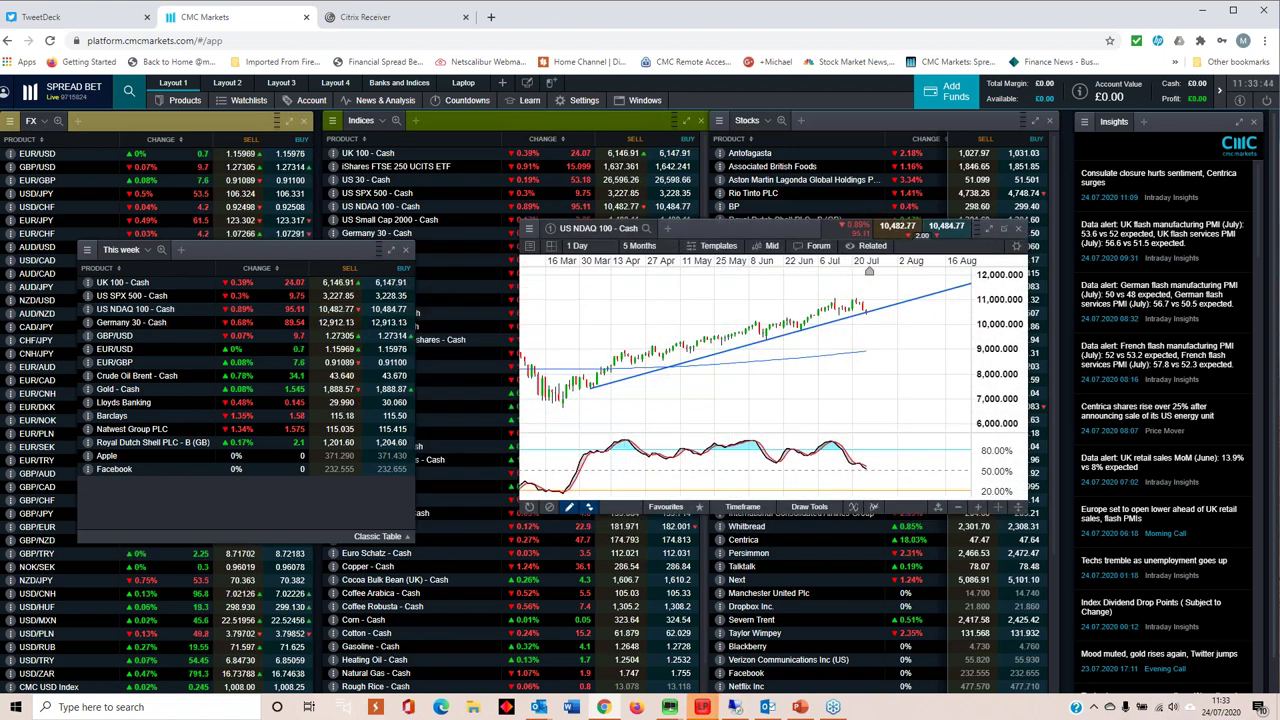
left_click_drag(1030, 500, 1092, 620)
Step: Examine the US NDAQ 100 daily candles from March to late July against the blue rising trendline, keeping the chart clear of the Insights feed
scroll(835, 317, "up", 3)
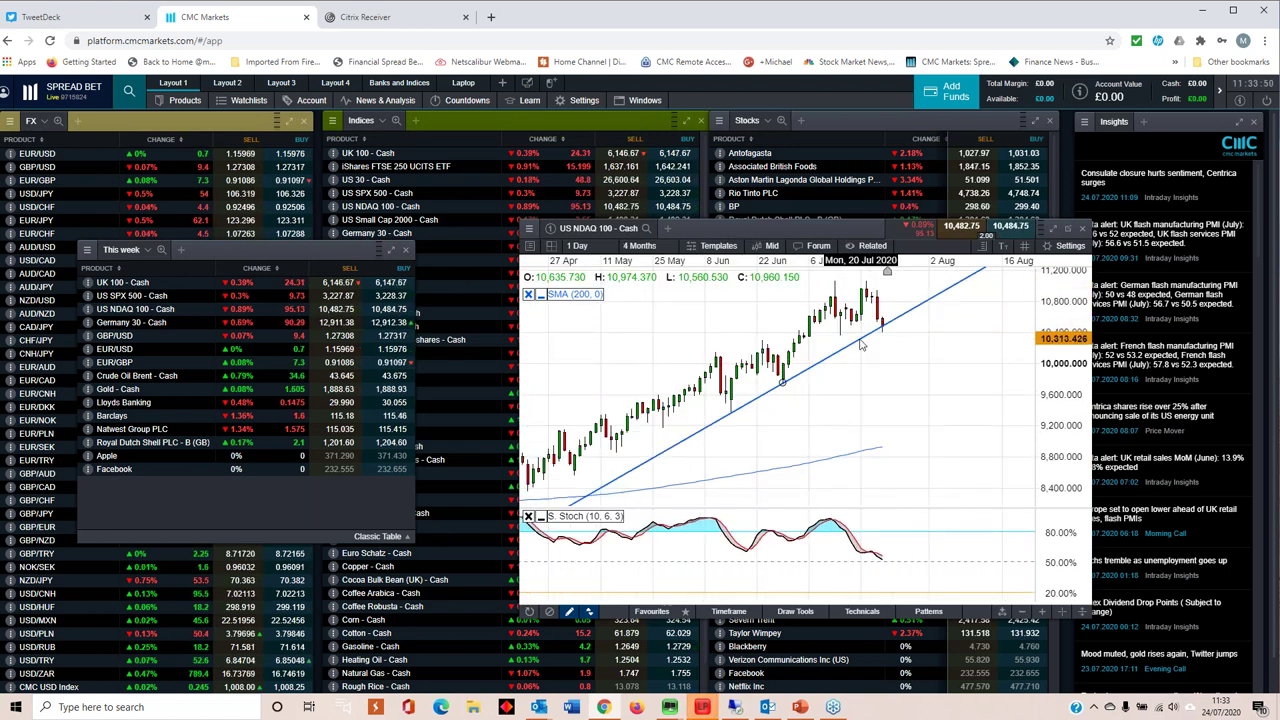
scroll(860, 344, "down", 1)
scroll(860, 344, "down", 1)
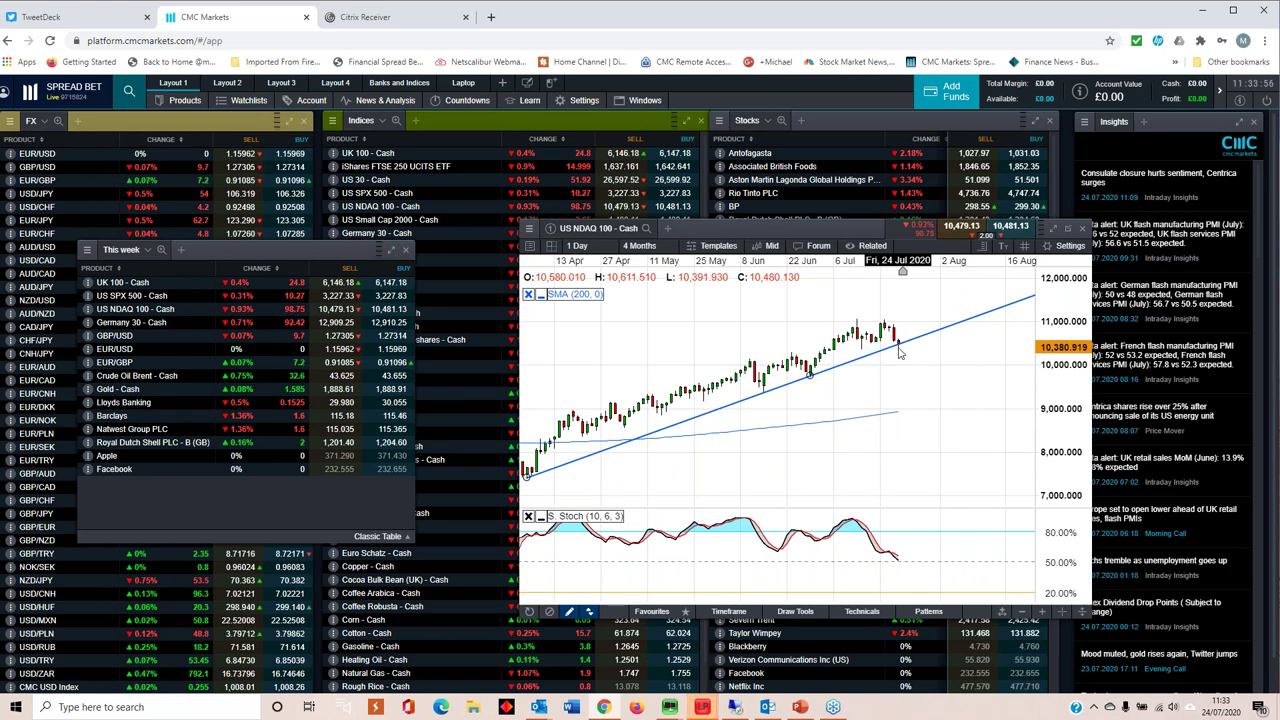
scroll(900, 350, "down", 1)
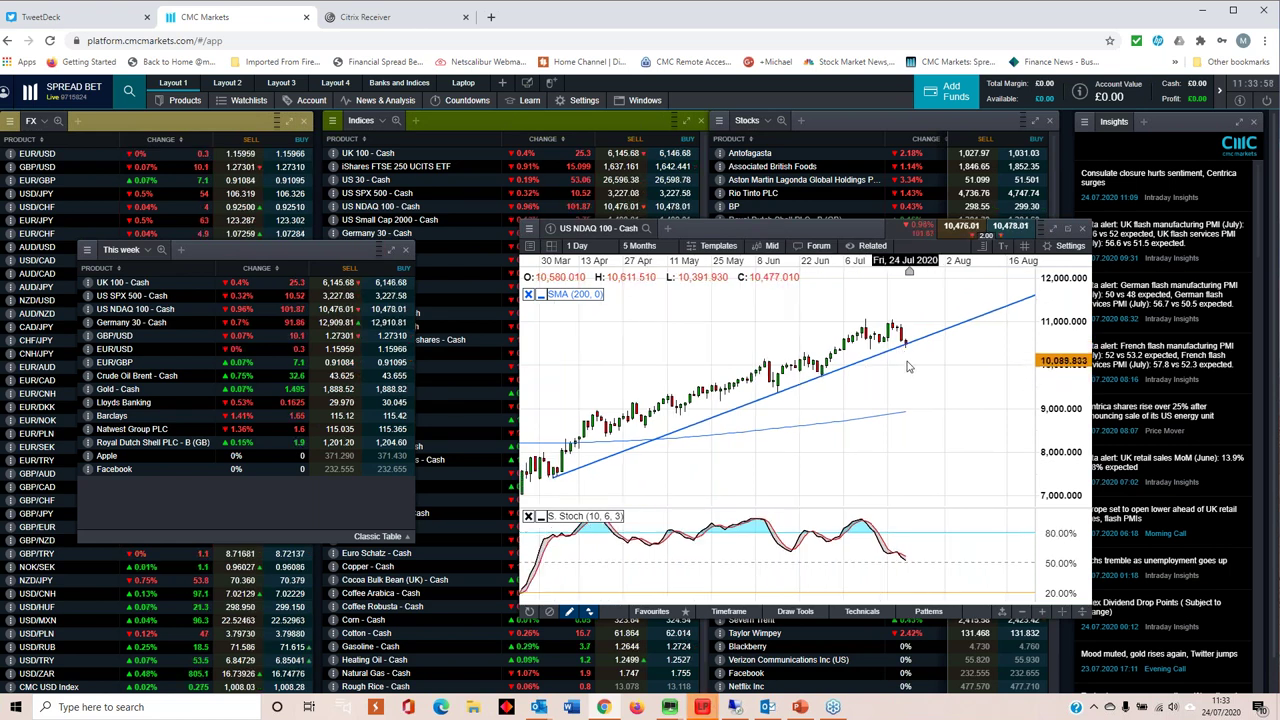
scroll(908, 367, "down", 1)
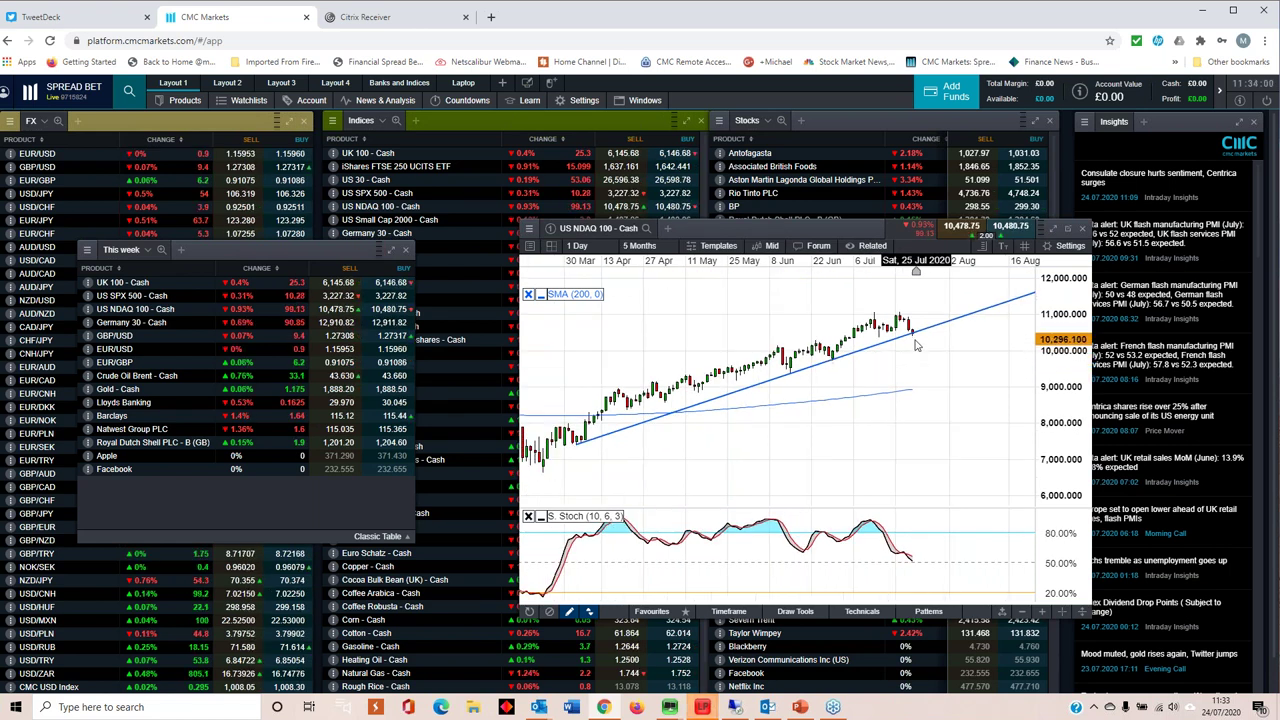
scroll(920, 349, "down", 1)
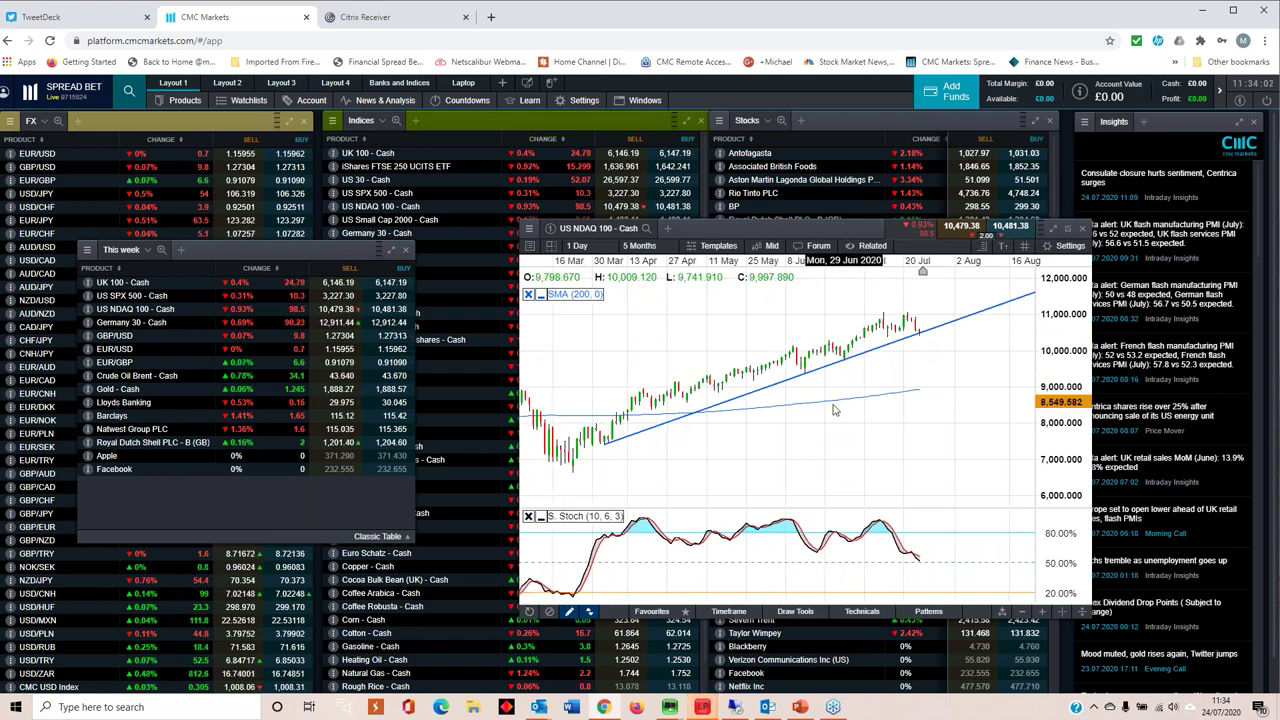
left_click_drag(740, 233, 736, 236)
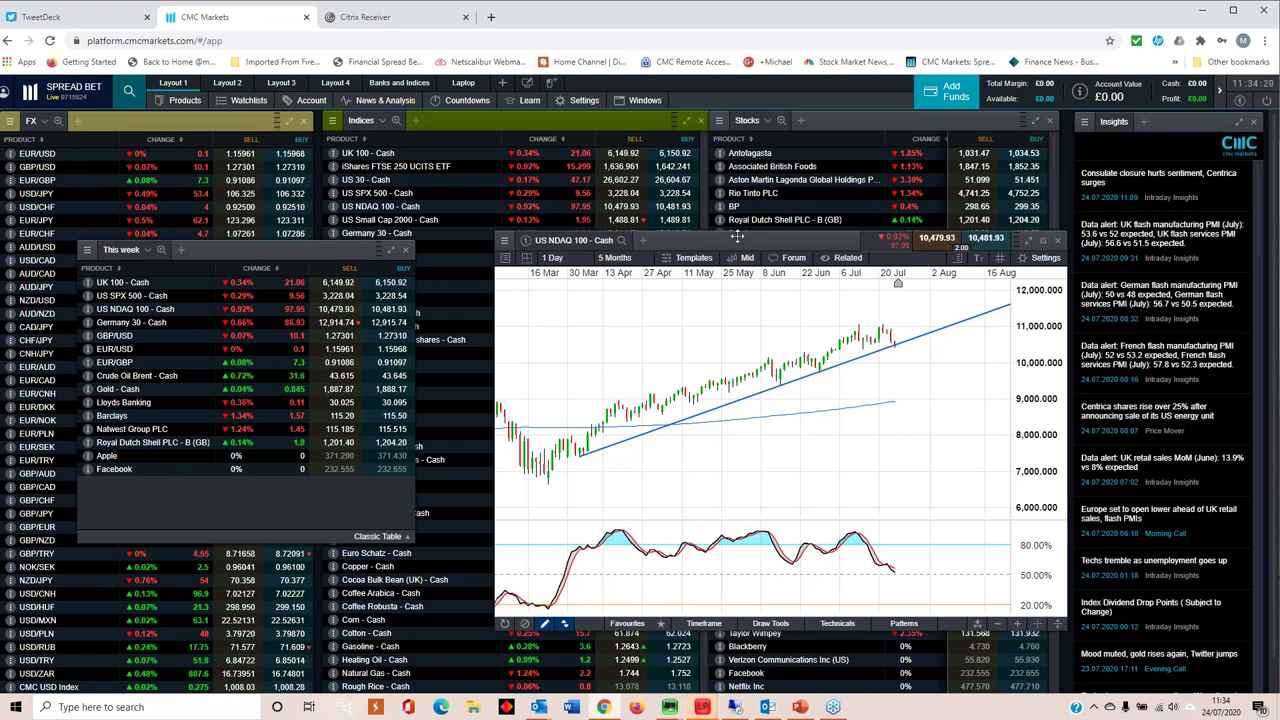
scroll(866, 330, "up", 2)
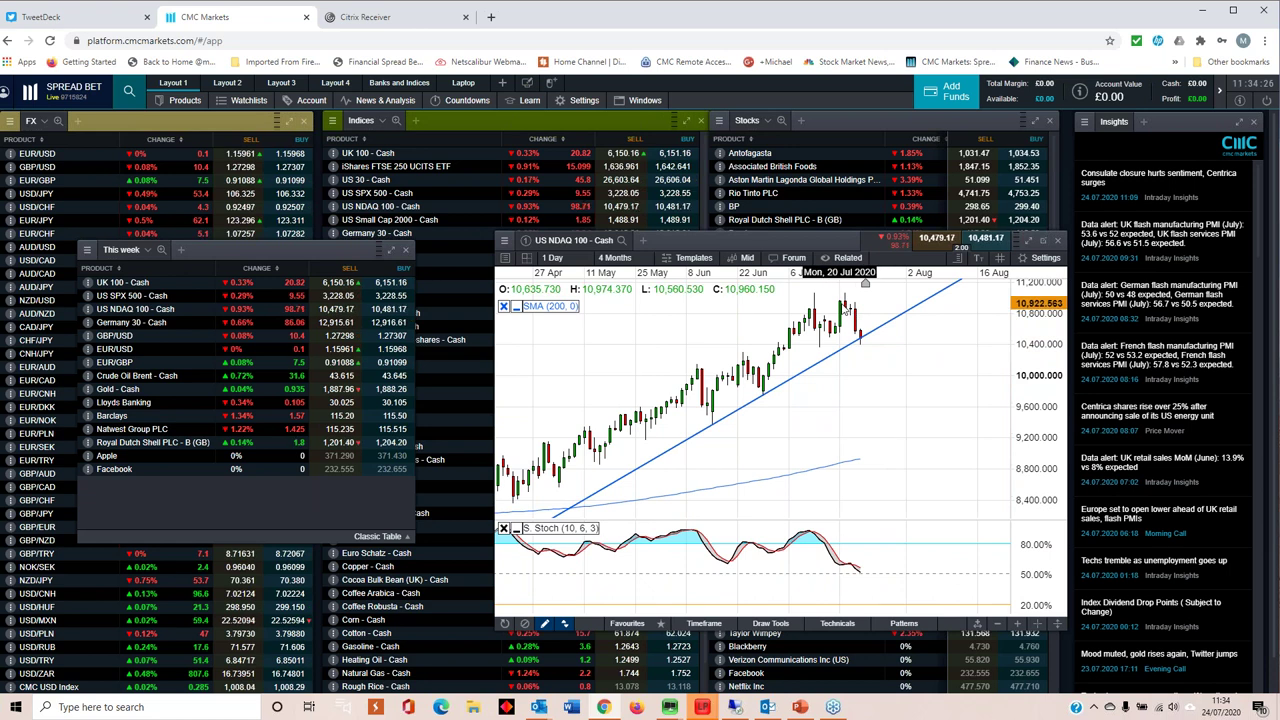
Step: Examine the longer US NDAQ 100 price history at a 1 Week interval
scroll(860, 320, "down", 2)
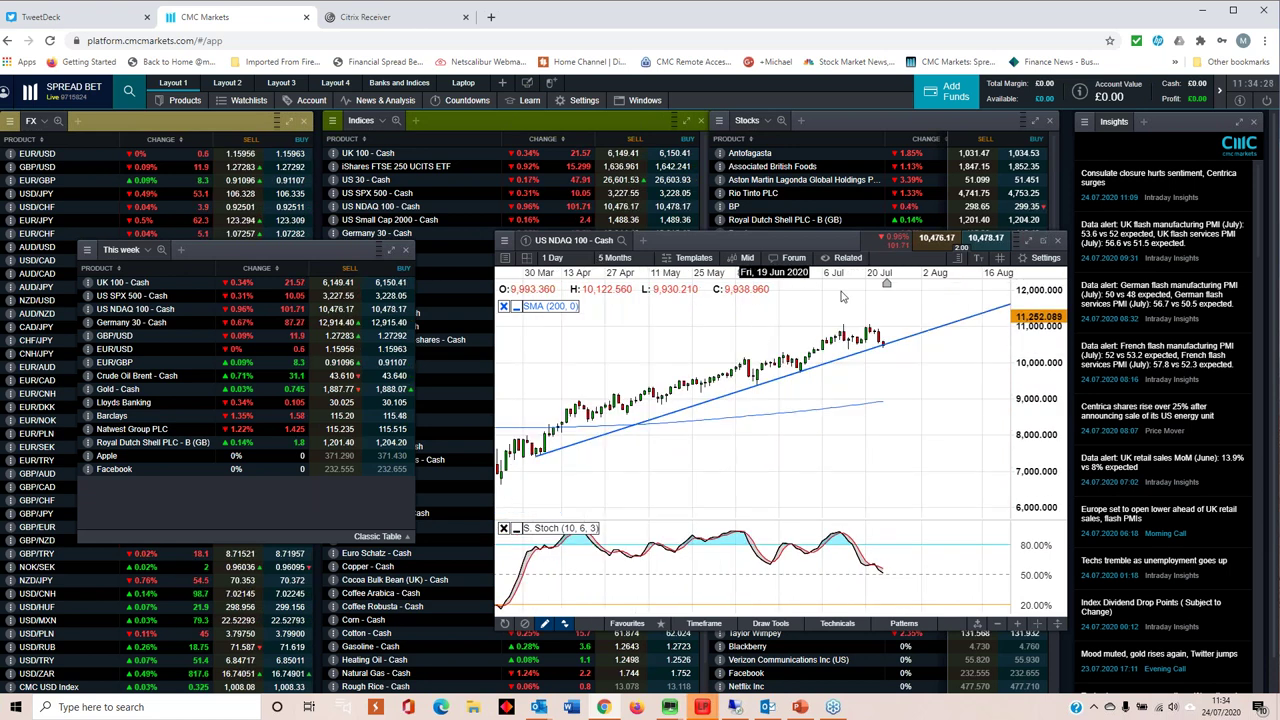
left_click(552, 257)
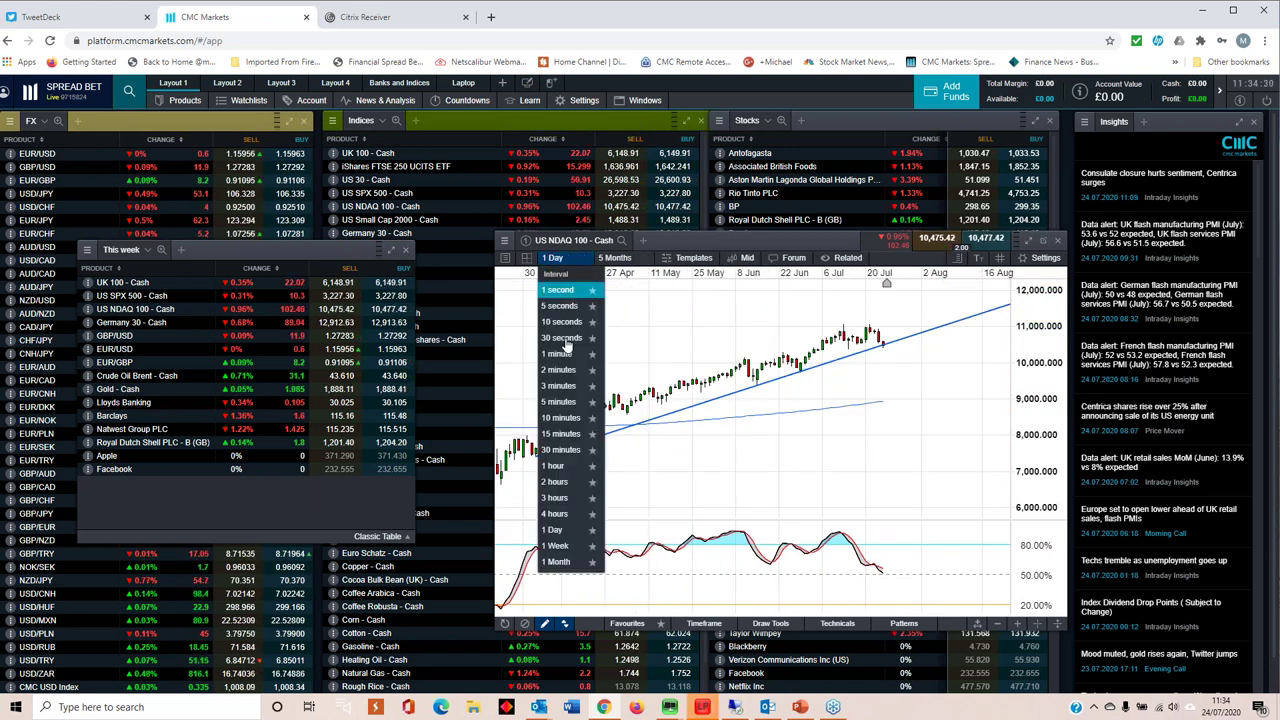
left_click(558, 545)
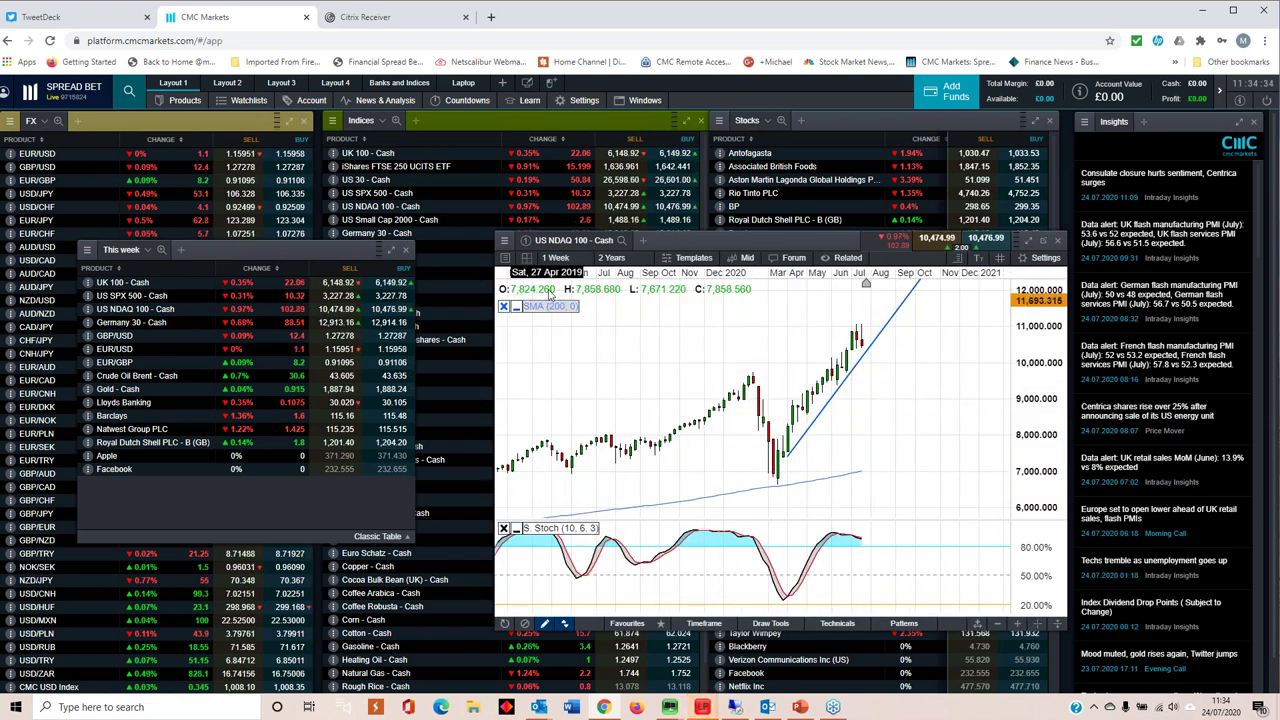
Step: Set the US NDAQ 100 chart back to a 1 Day interval and close it
left_click(563, 259)
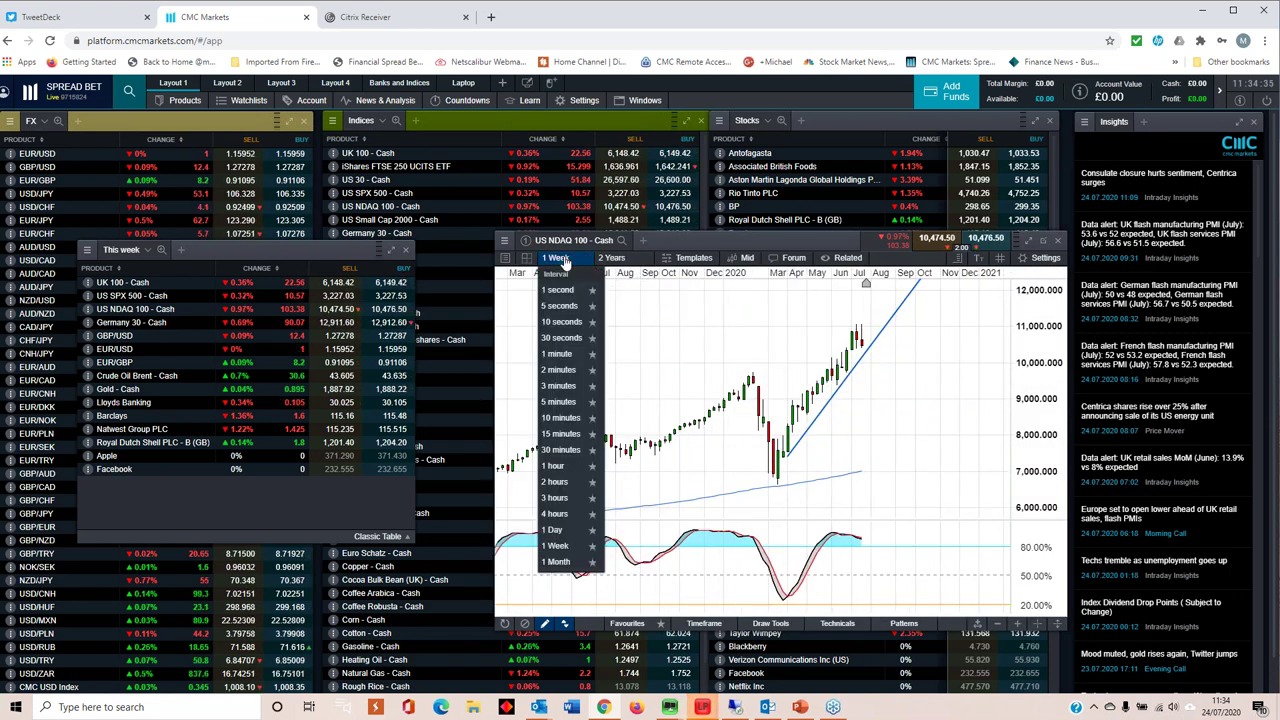
left_click(565, 526)
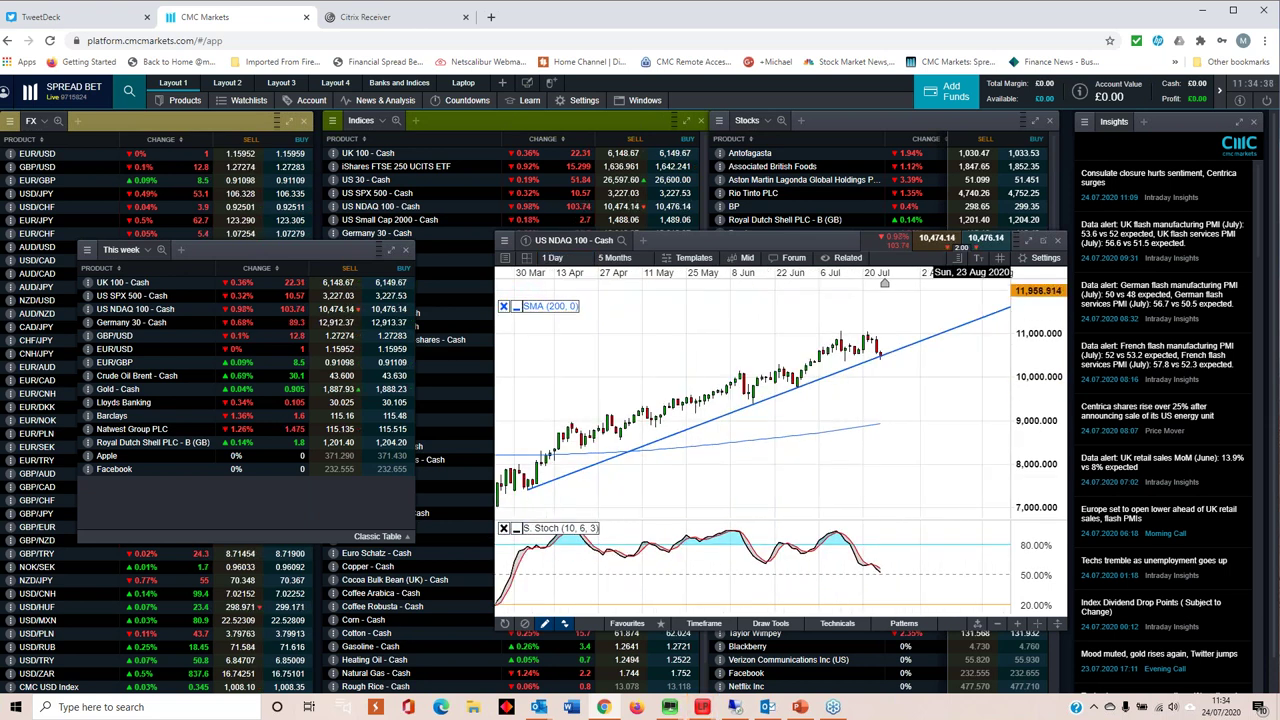
left_click(1059, 243)
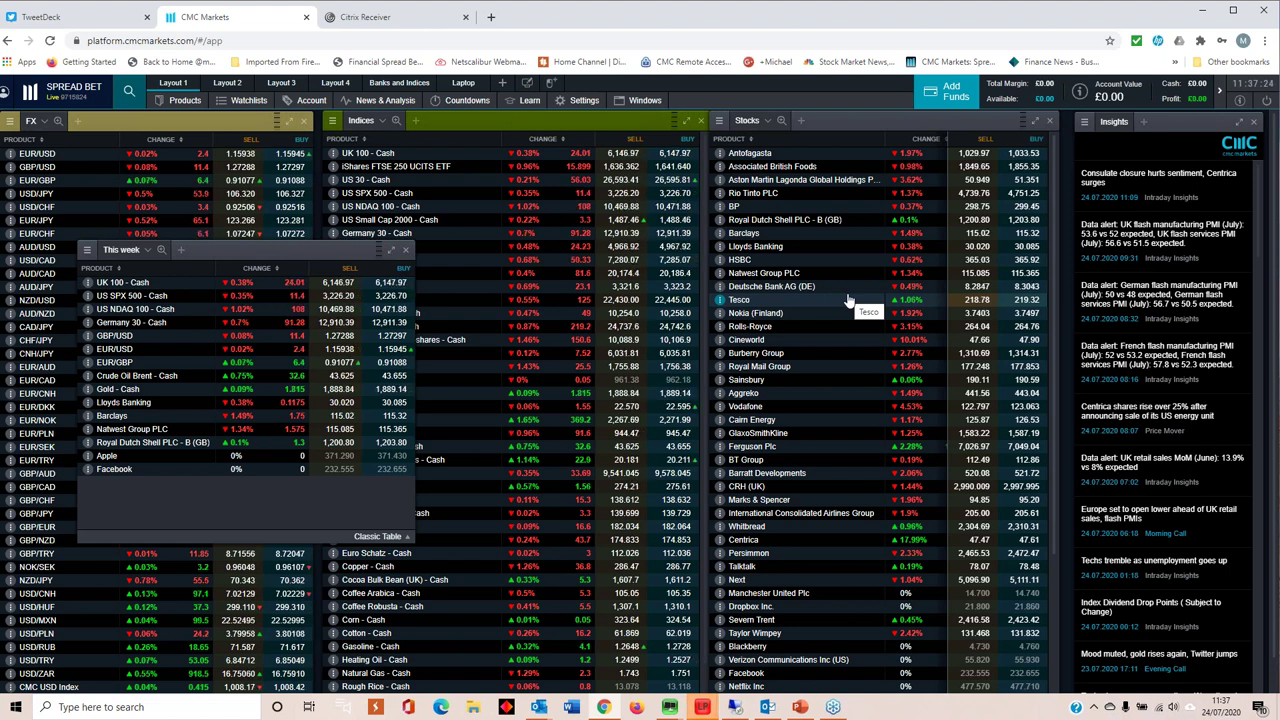
Step: Open the CMC USD Index chart from the FX watchlist and place it clear of the This week list and the Insights feed
left_click(52, 688)
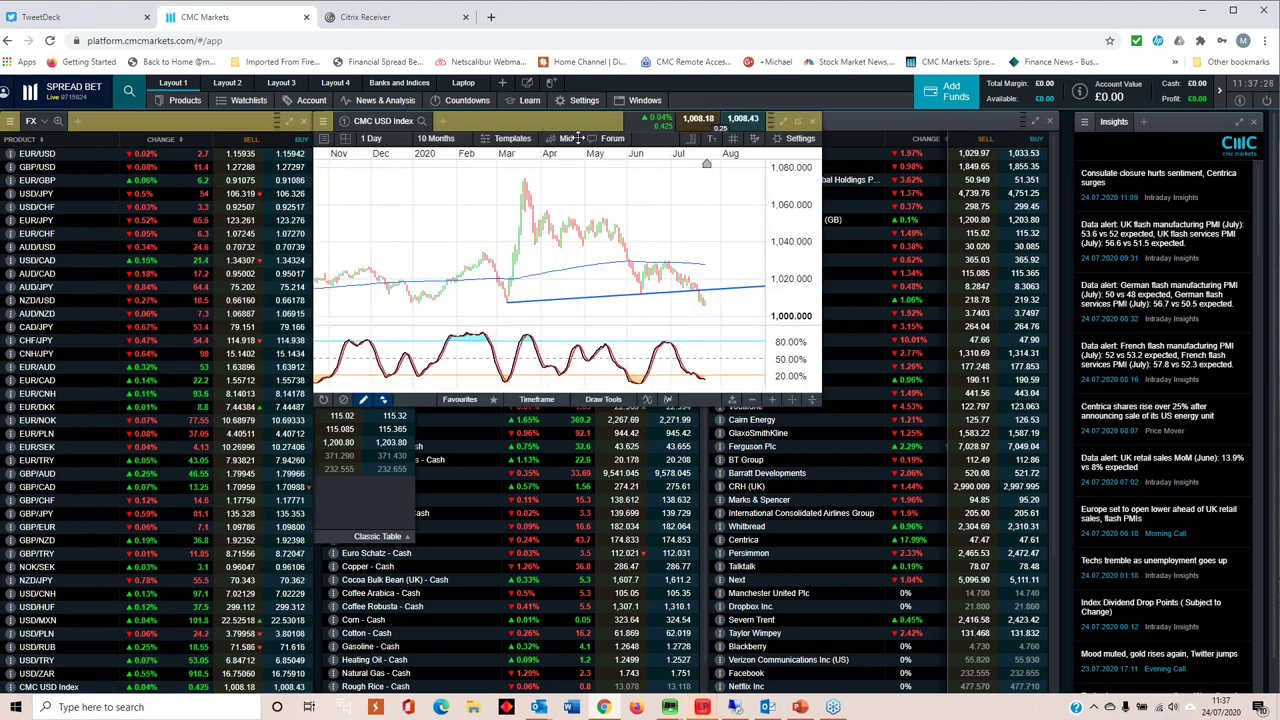
left_click_drag(577, 137, 733, 285)
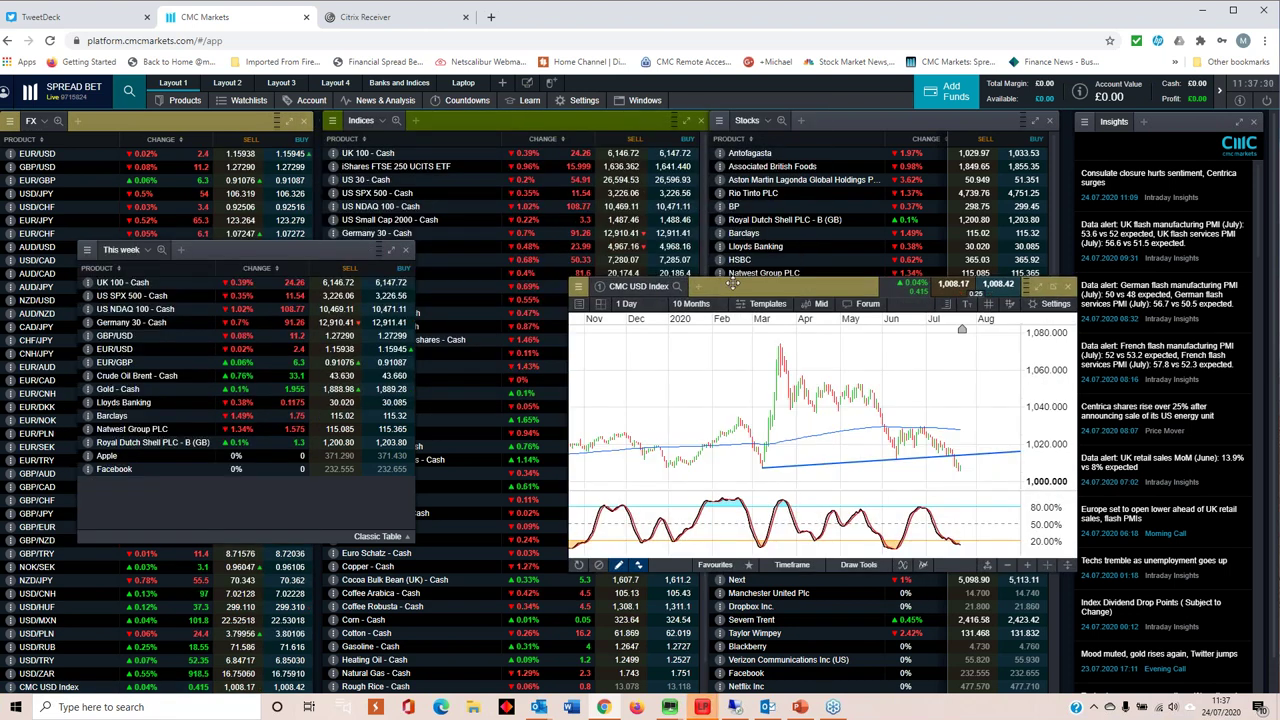
left_click_drag(733, 285, 649, 217)
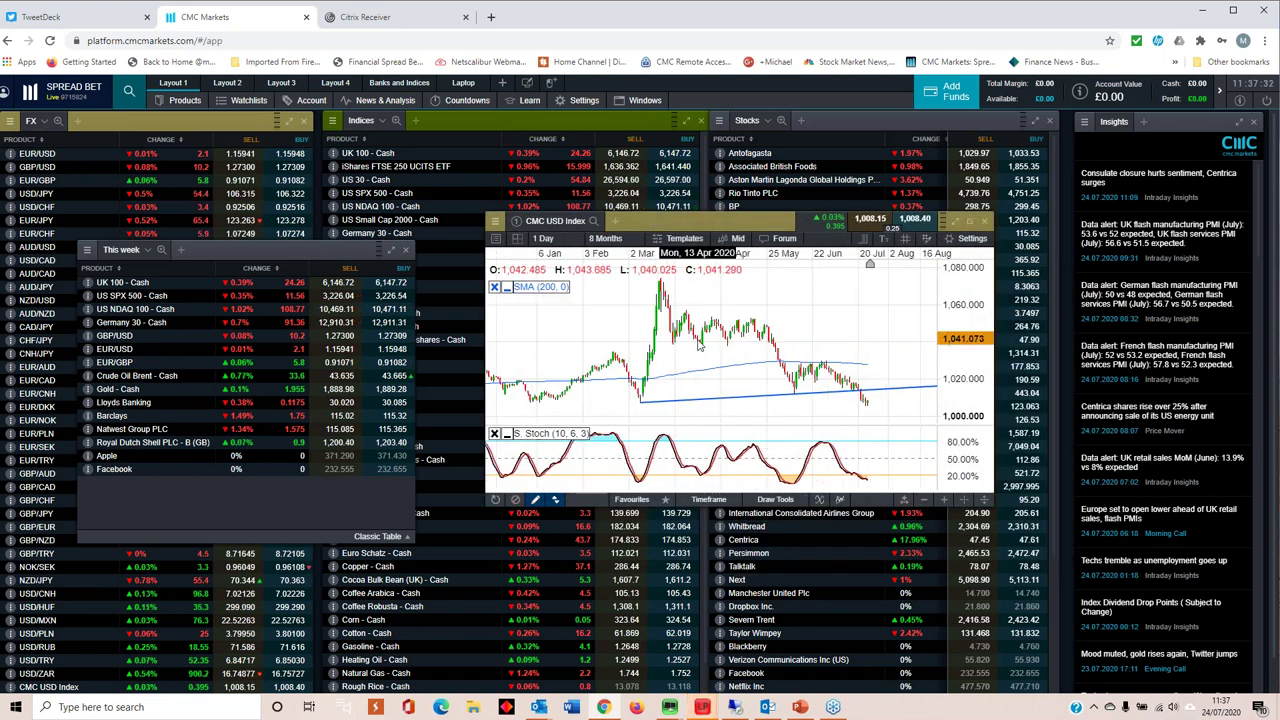
Step: Examine the CMC USD Index daily candles since March against the blue trendline and the July break below it
scroll(700, 345, "up", 2)
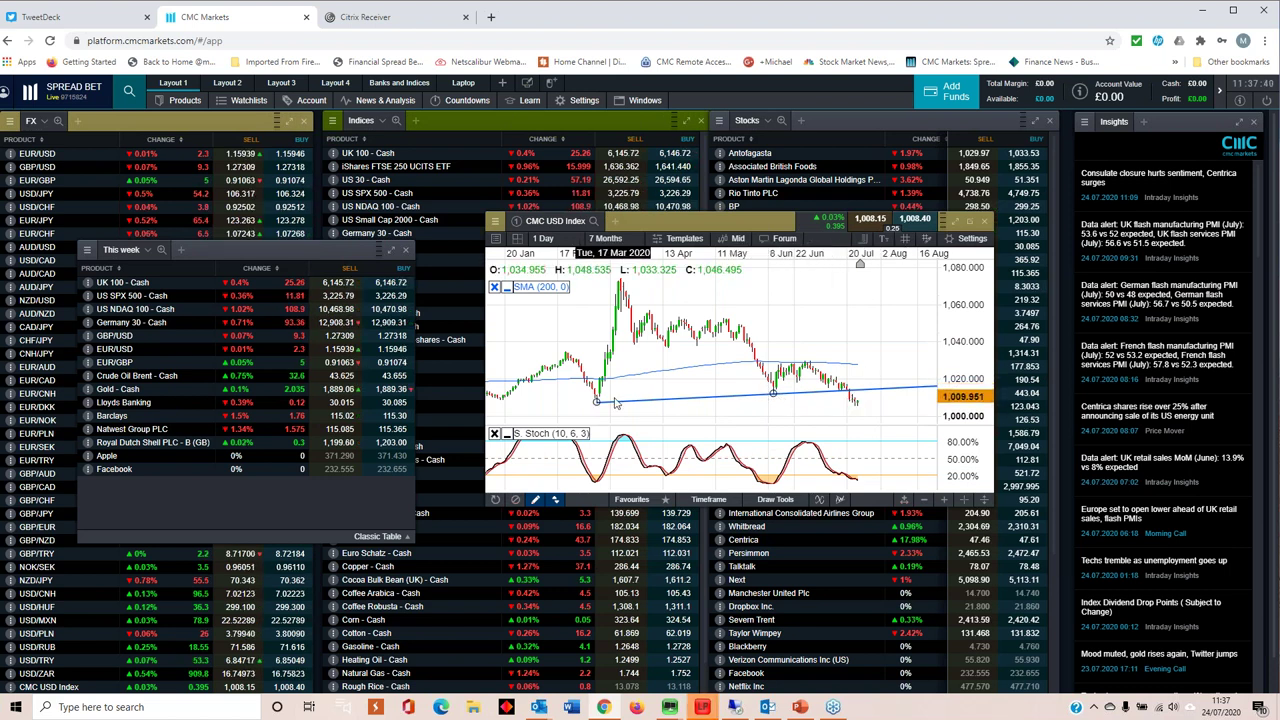
scroll(845, 375, "down", 2)
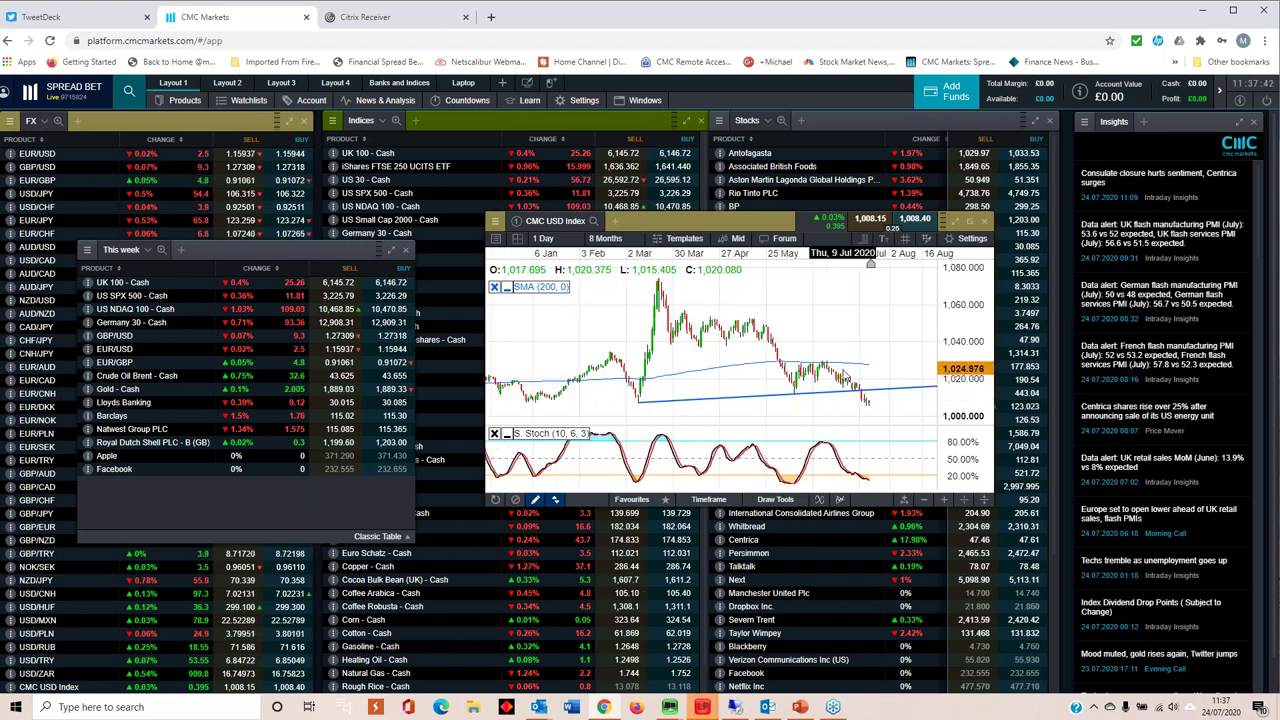
left_click(864, 388)
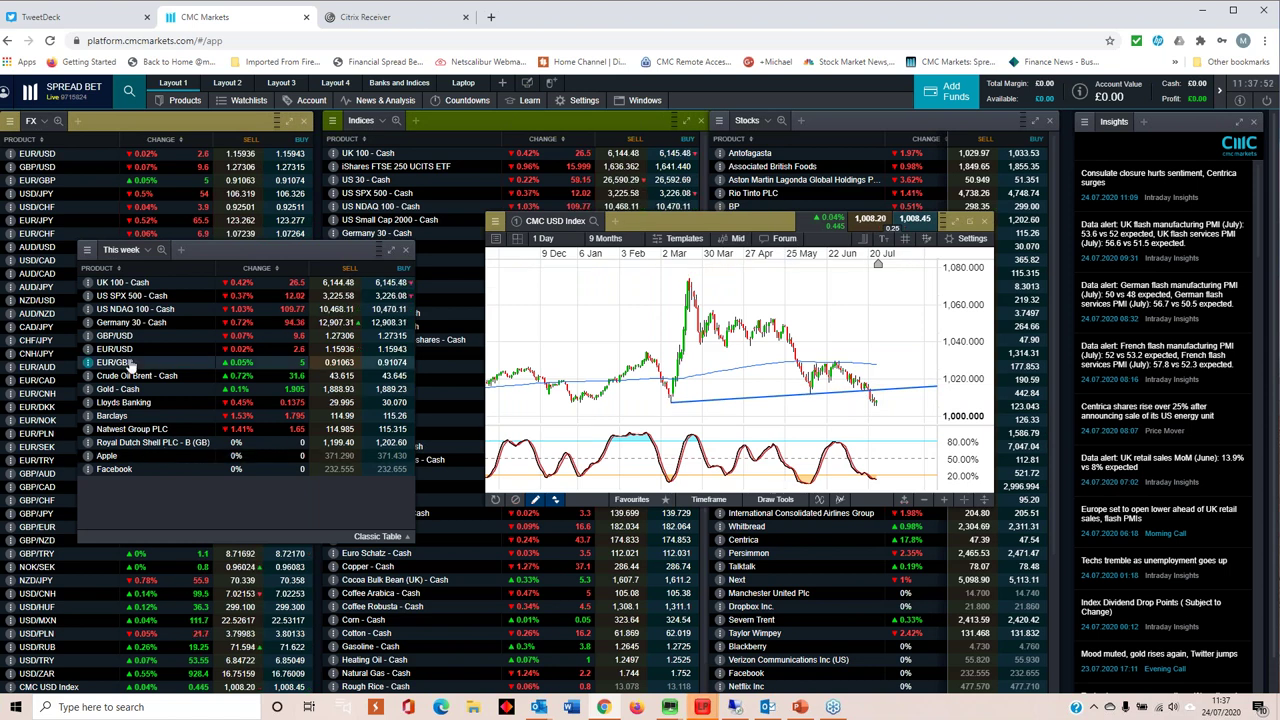
Step: Open the EUR/USD chart from the This week watchlist and close the CMC USD Index chart
left_click(124, 350)
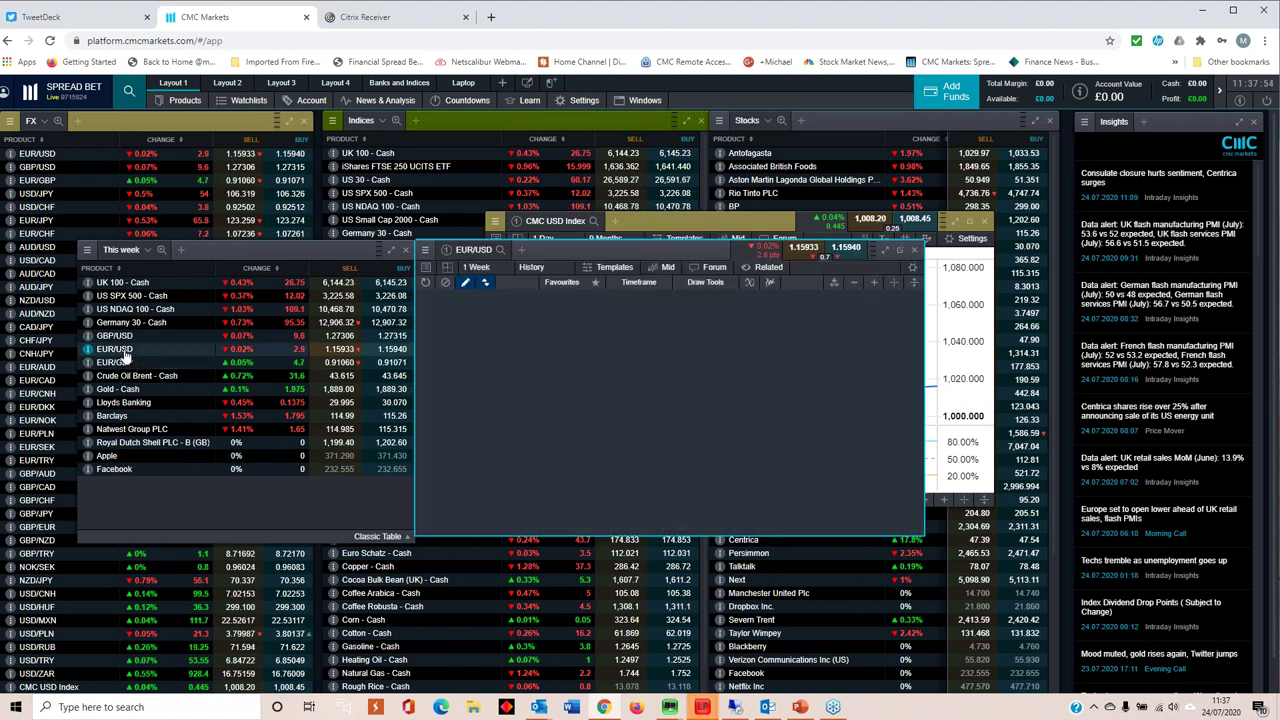
left_click_drag(631, 251, 565, 217)
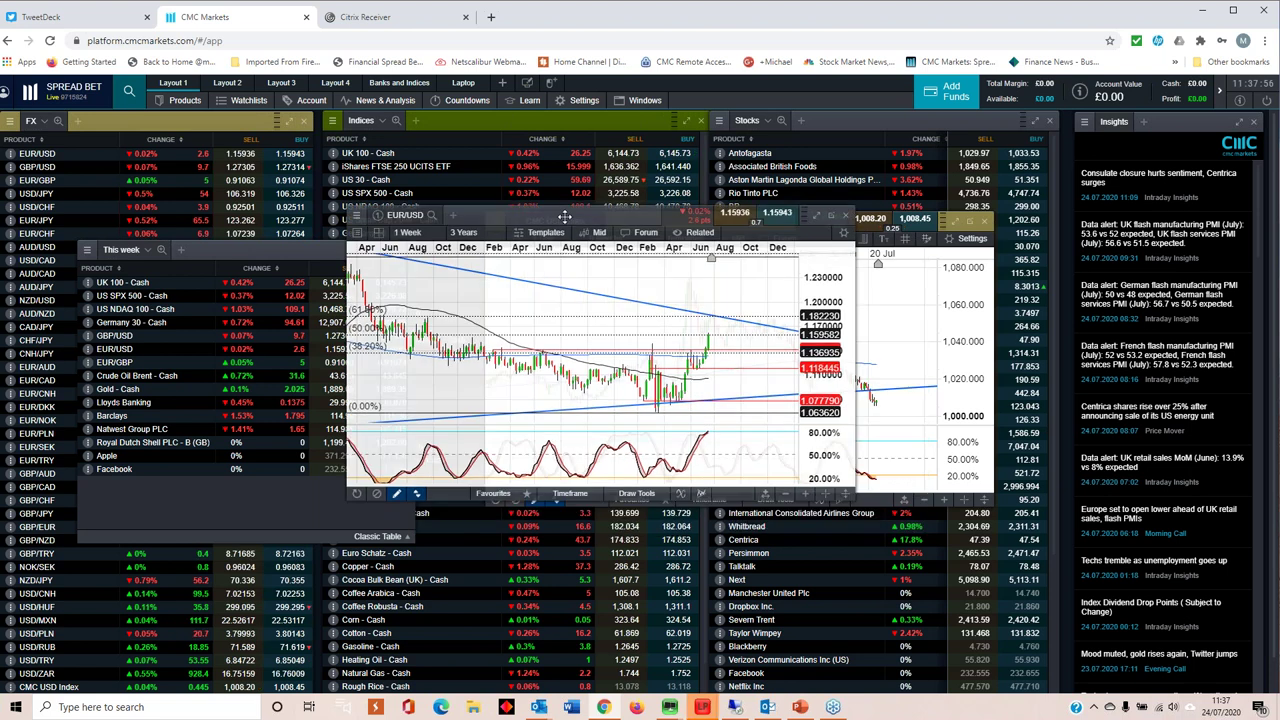
left_click(985, 221)
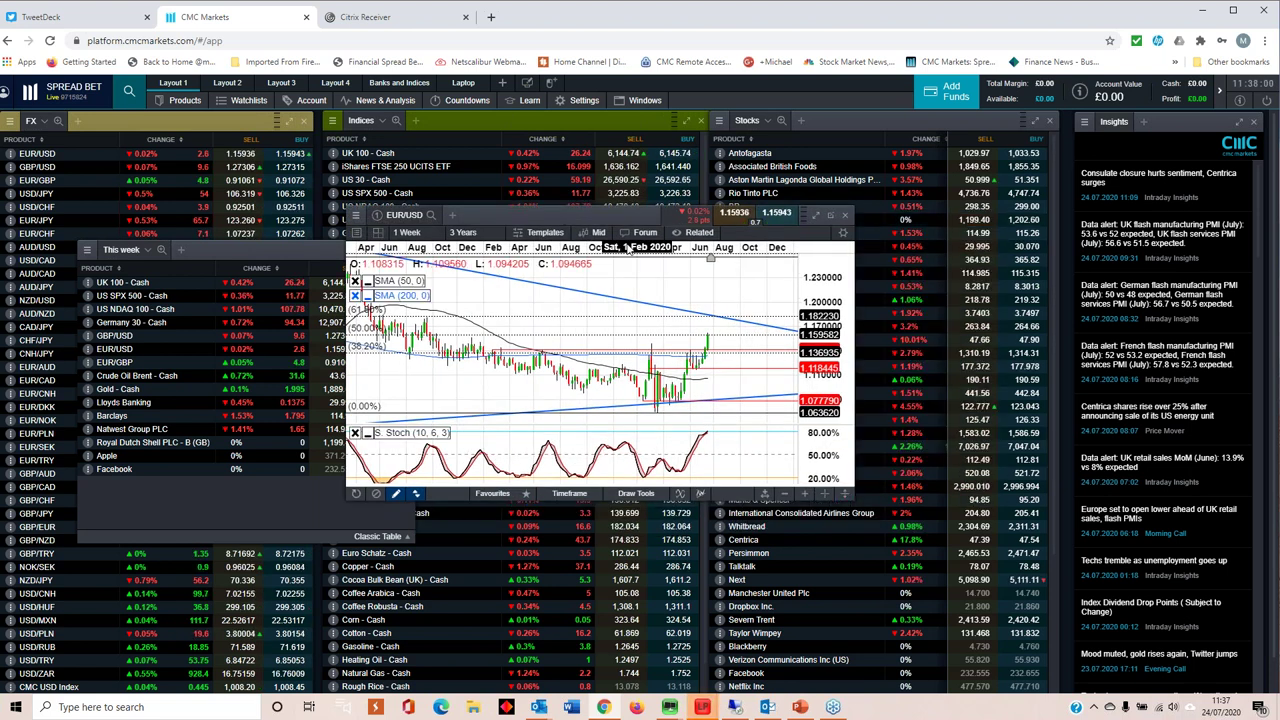
Step: Reposition the EUR/USD chart between the This week list and the Insights feed and enlarge it to show the recent weekly candles
left_click_drag(583, 218, 642, 206)
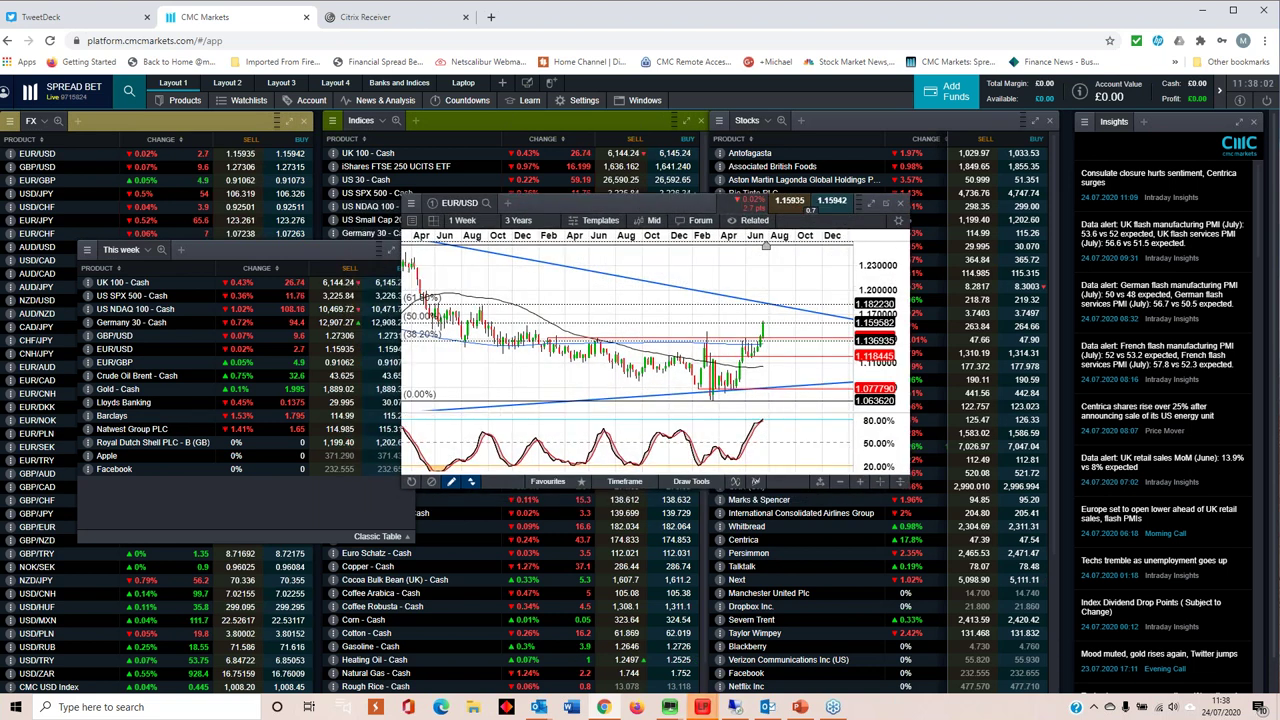
left_click_drag(909, 474, 1018, 578)
scroll(830, 392, "up", 2)
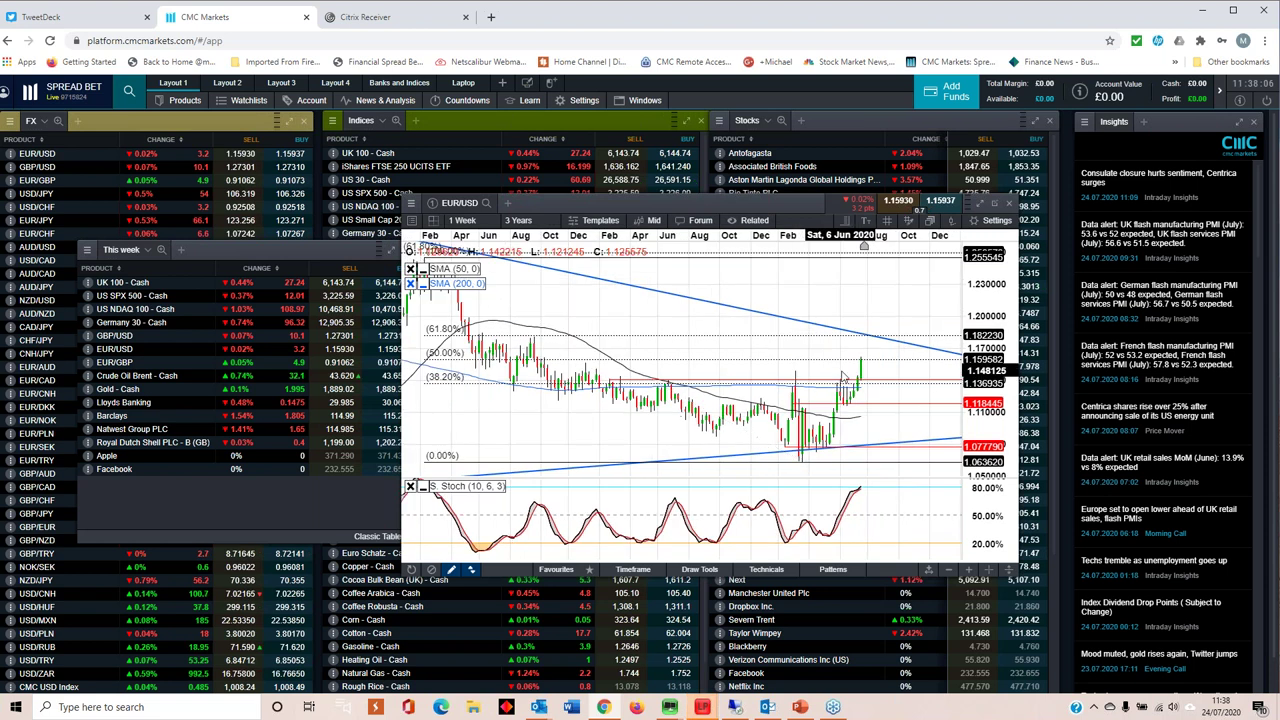
Step: Examine EUR/USD at a 1 Day interval against its Fibonacci levels and red horizontal lines, going back to October
left_click(484, 222)
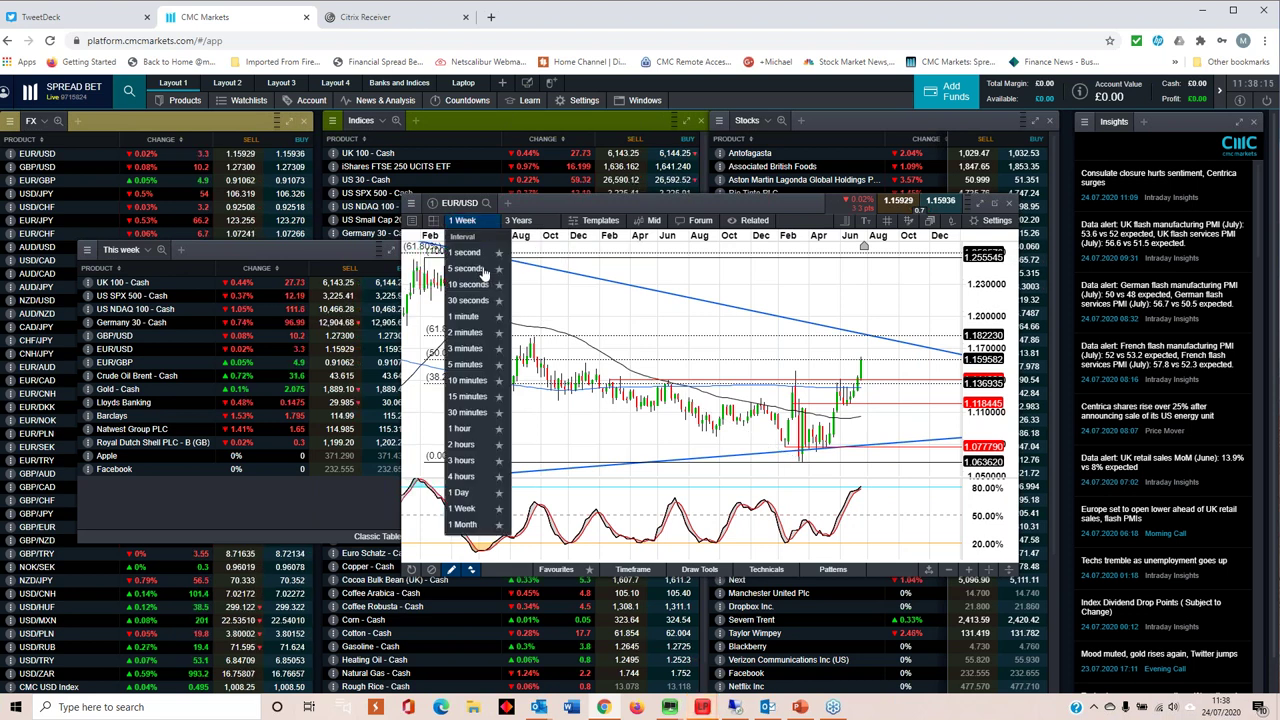
left_click(460, 493)
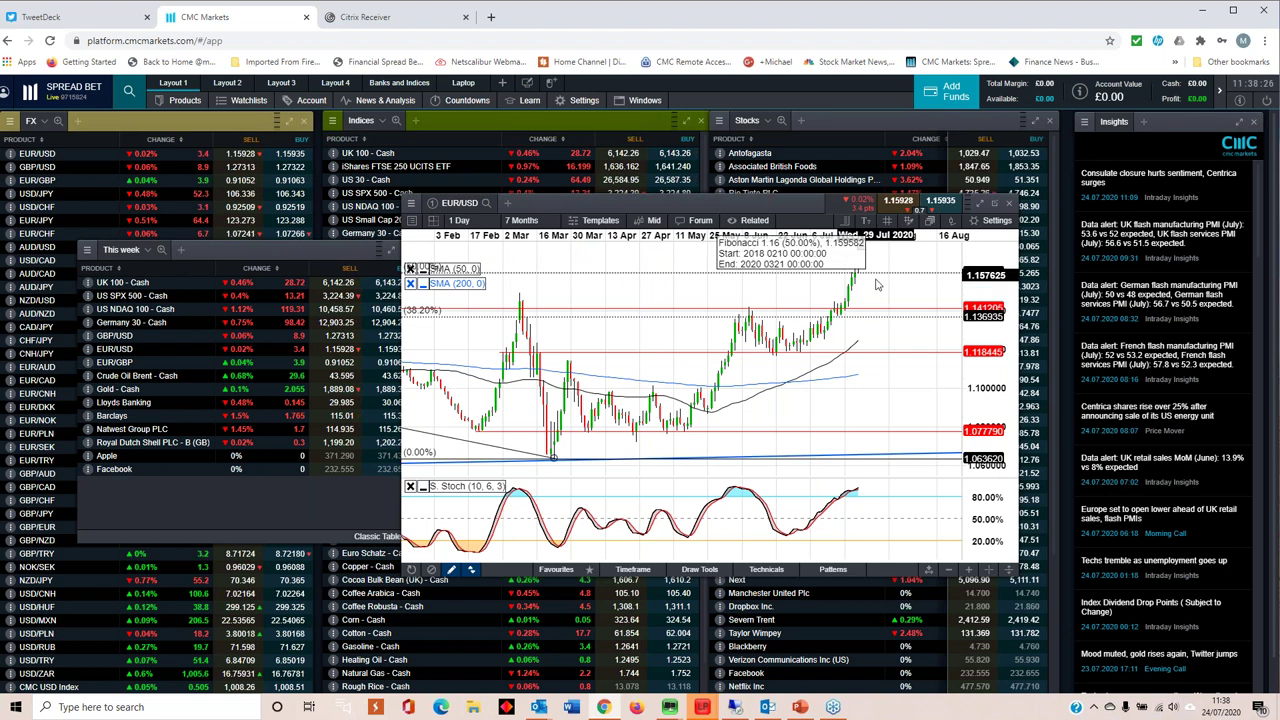
scroll(850, 315, "down", 2)
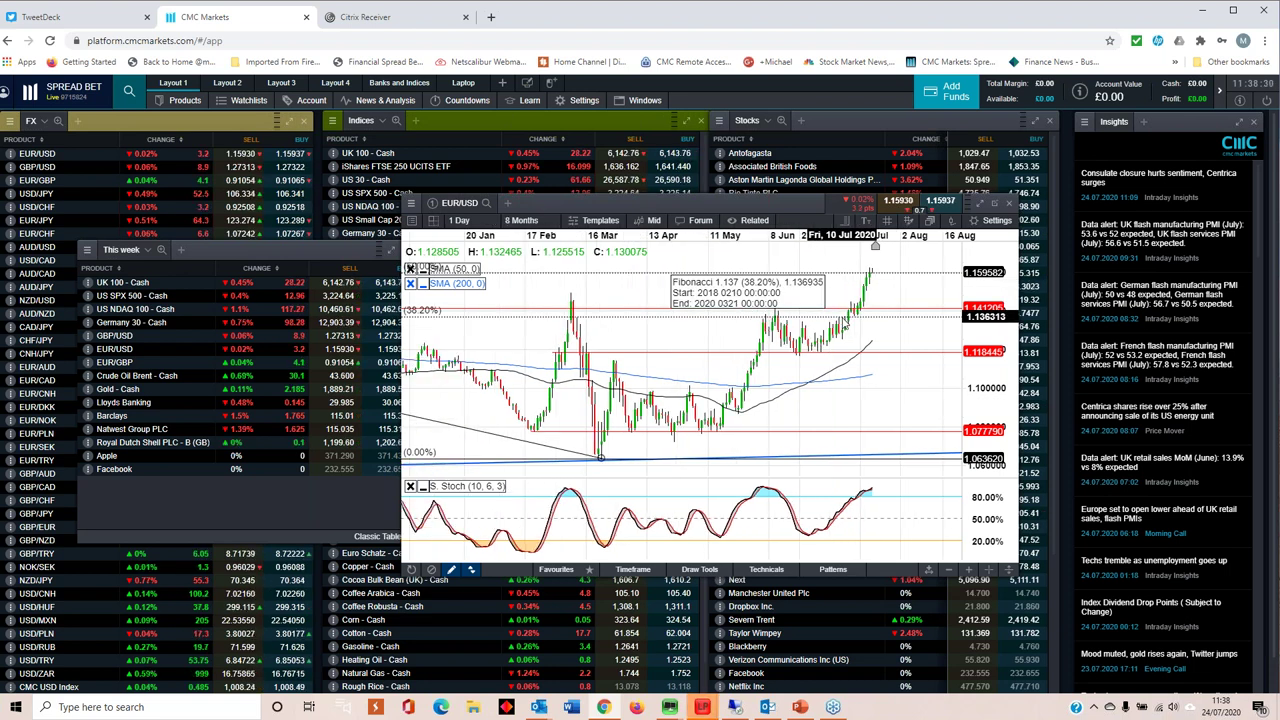
scroll(757, 391, "down", 3)
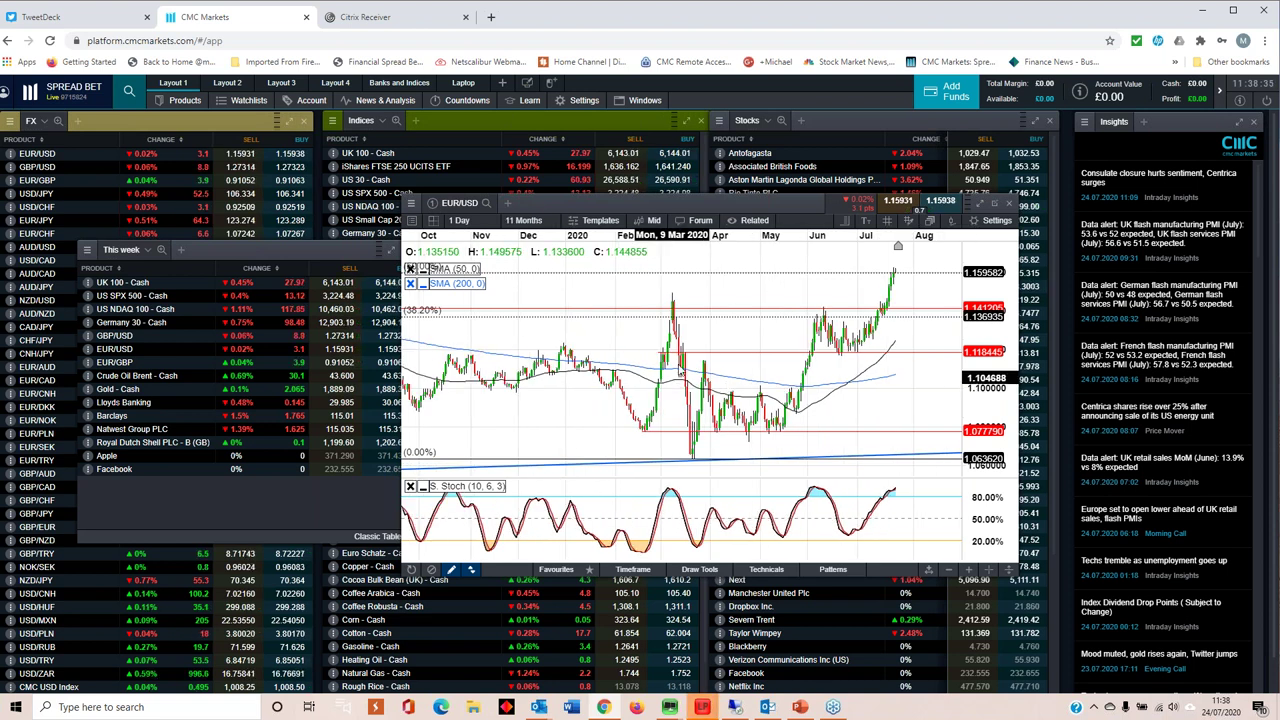
Step: Set the EUR/USD chart back to a 1 Week interval, review its trendlines and Fibonacci levels, and close it
left_click(459, 220)
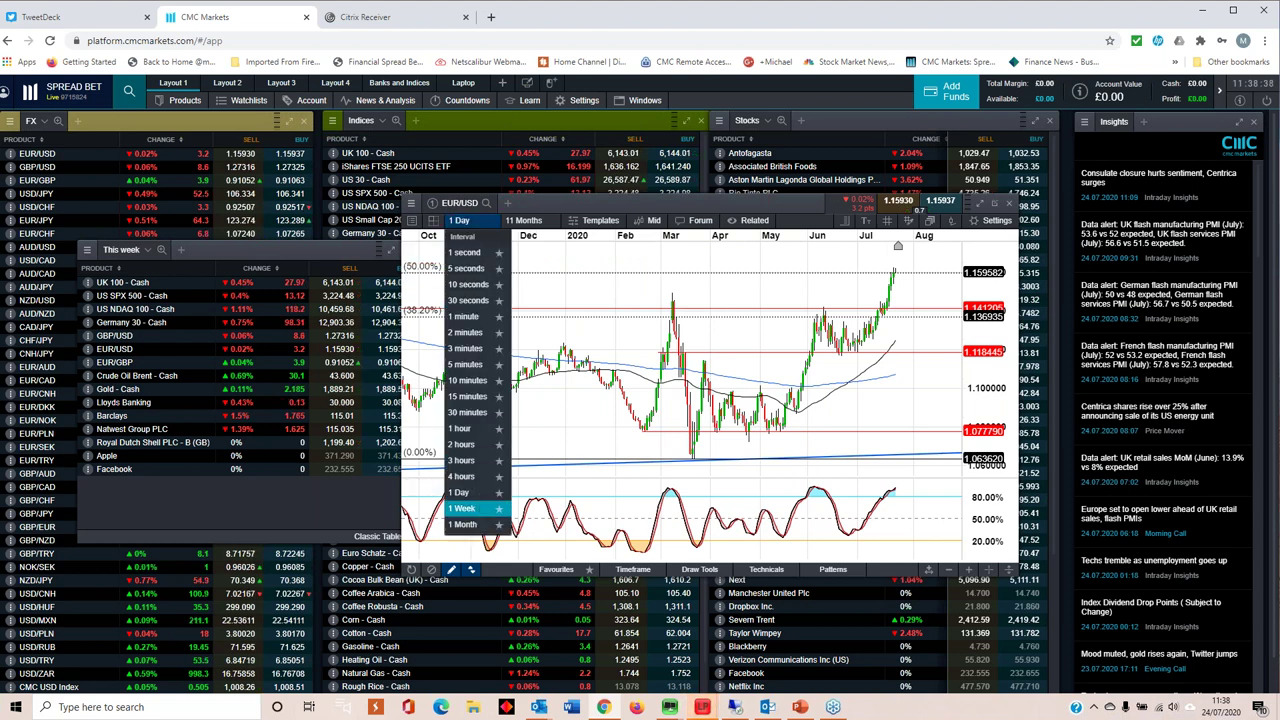
left_click(470, 508)
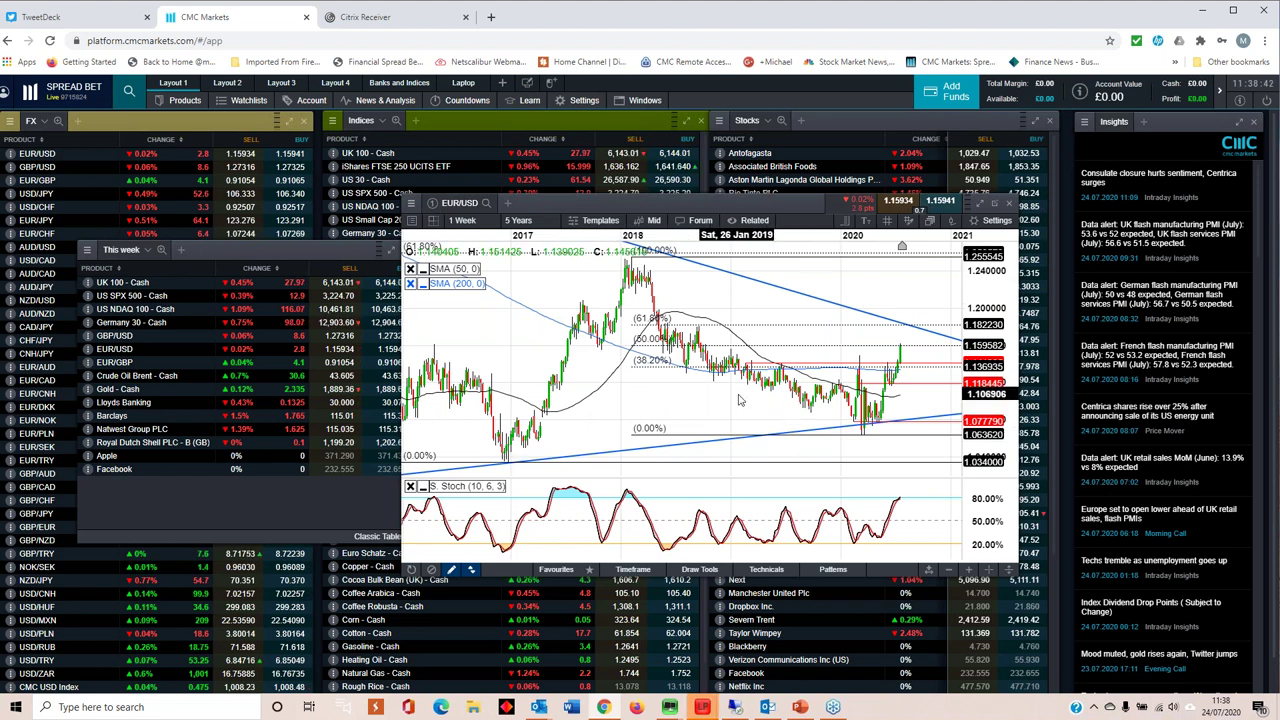
scroll(739, 400, "up", 2)
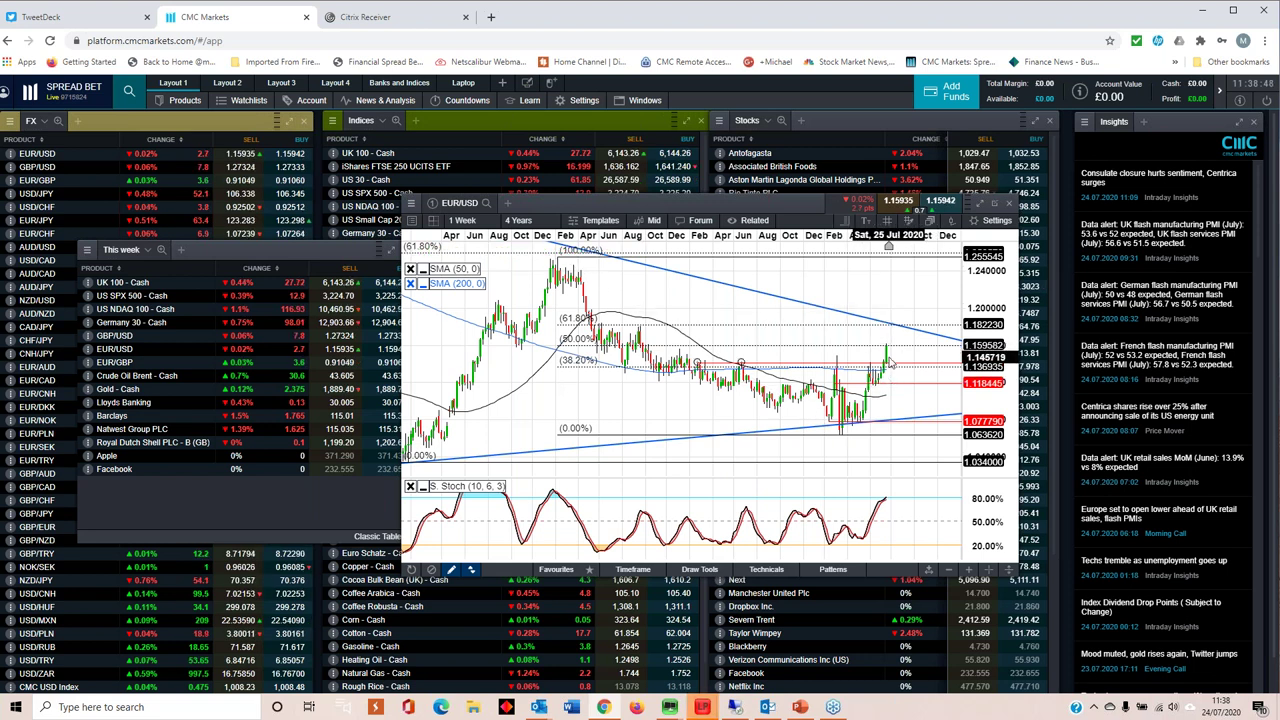
left_click(1010, 204)
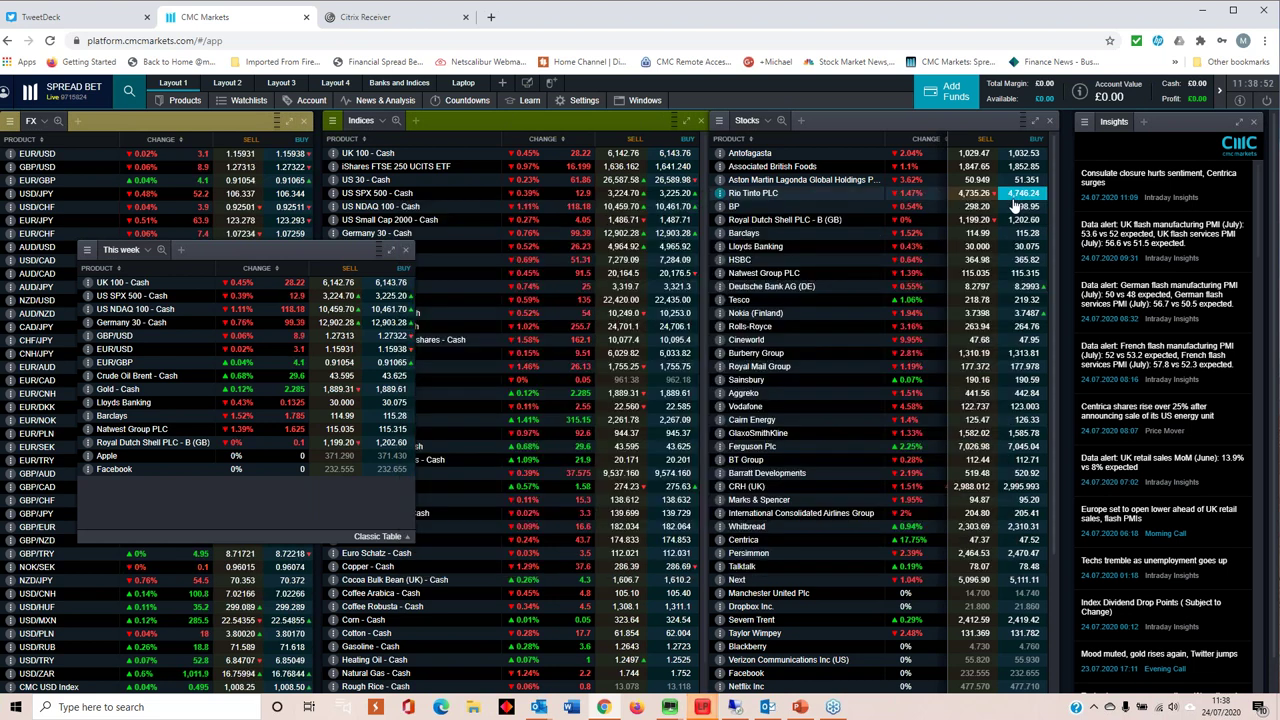
Step: Open the GBP/USD chart from the This week watchlist, move it away from the list and enlarge it
left_click(125, 340)
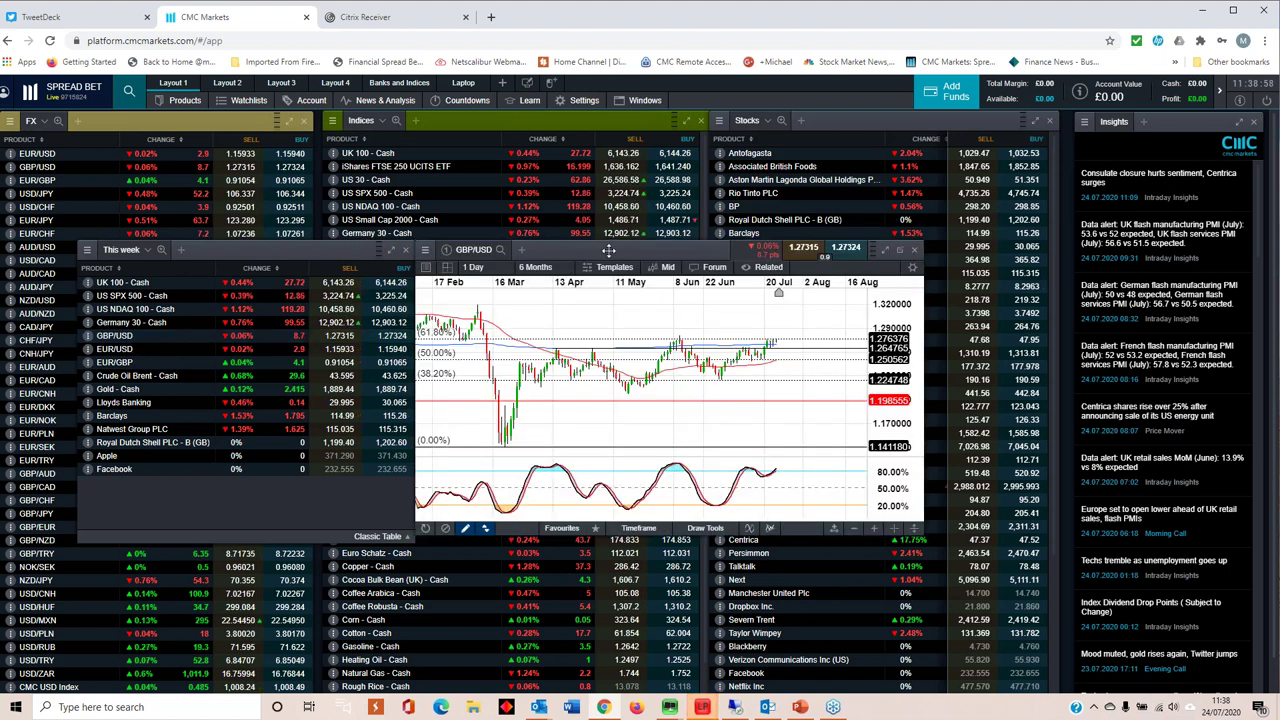
left_click_drag(607, 247, 676, 250)
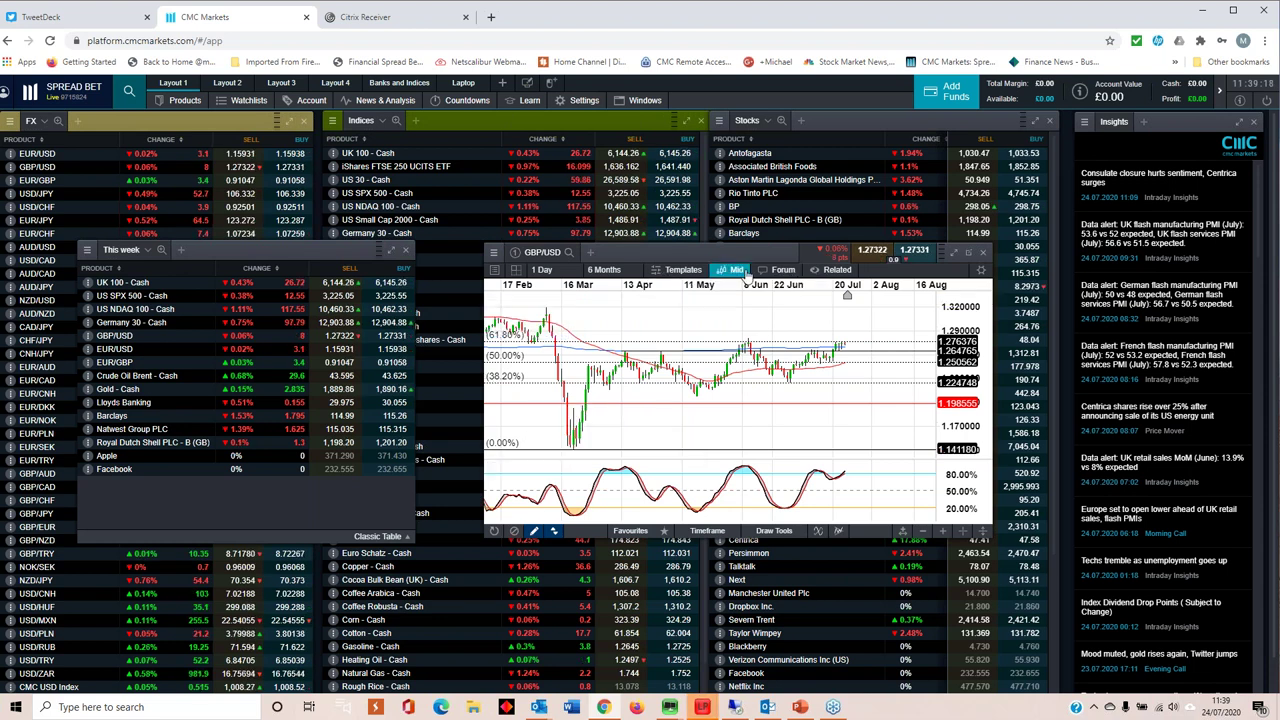
left_click_drag(737, 251, 700, 230)
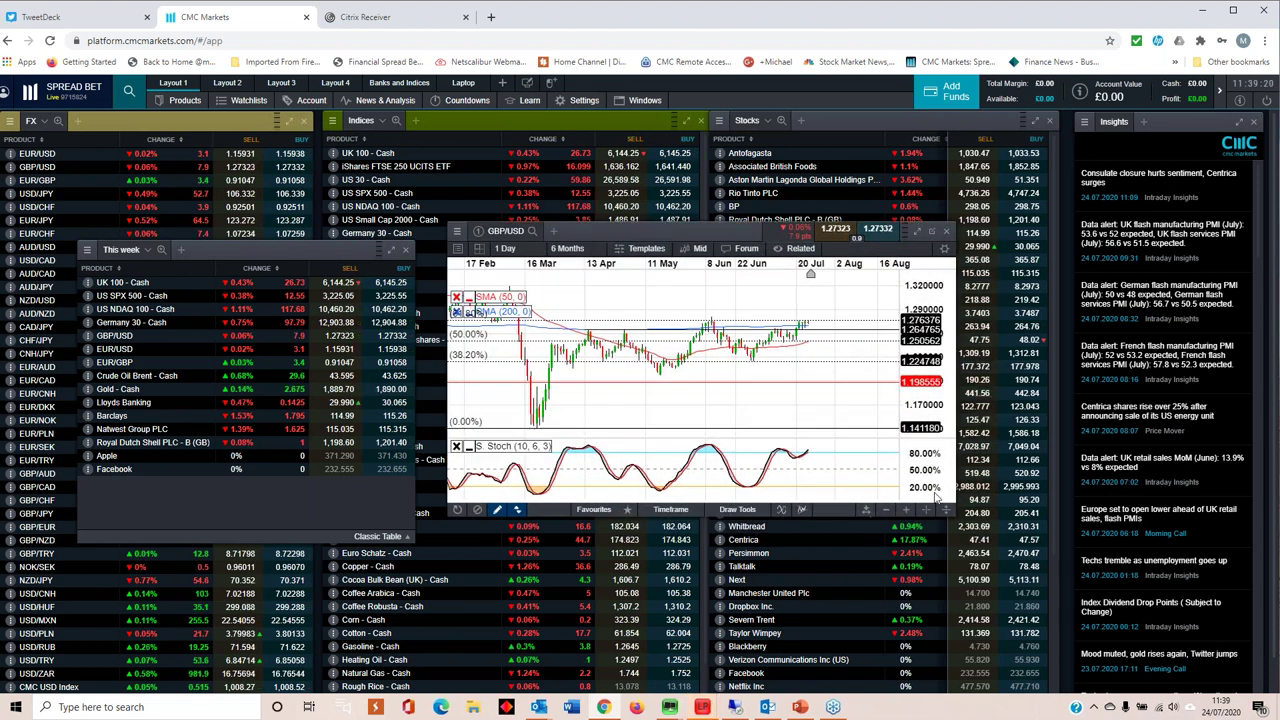
left_click_drag(955, 517, 1062, 612)
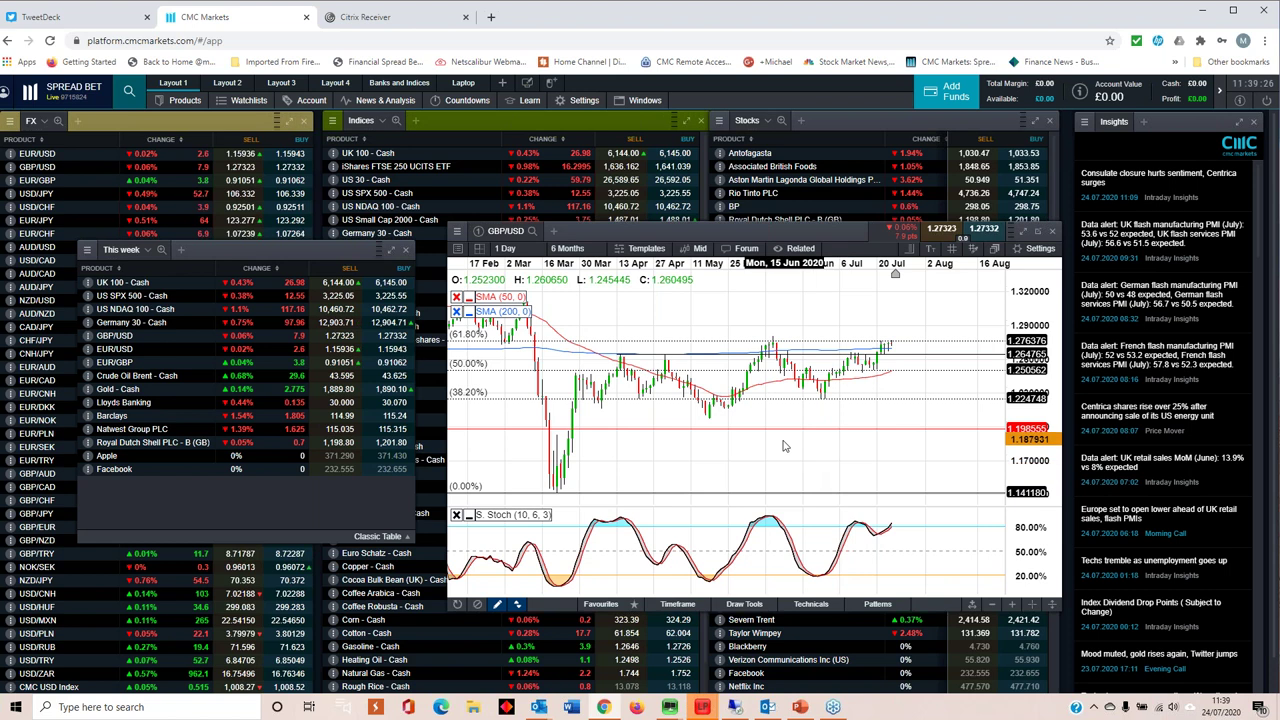
Step: Examine the GBP/USD daily candles against the Fibonacci retracement levels and the 200-day moving average, over both longer and shorter periods
scroll(784, 446, "down", 5)
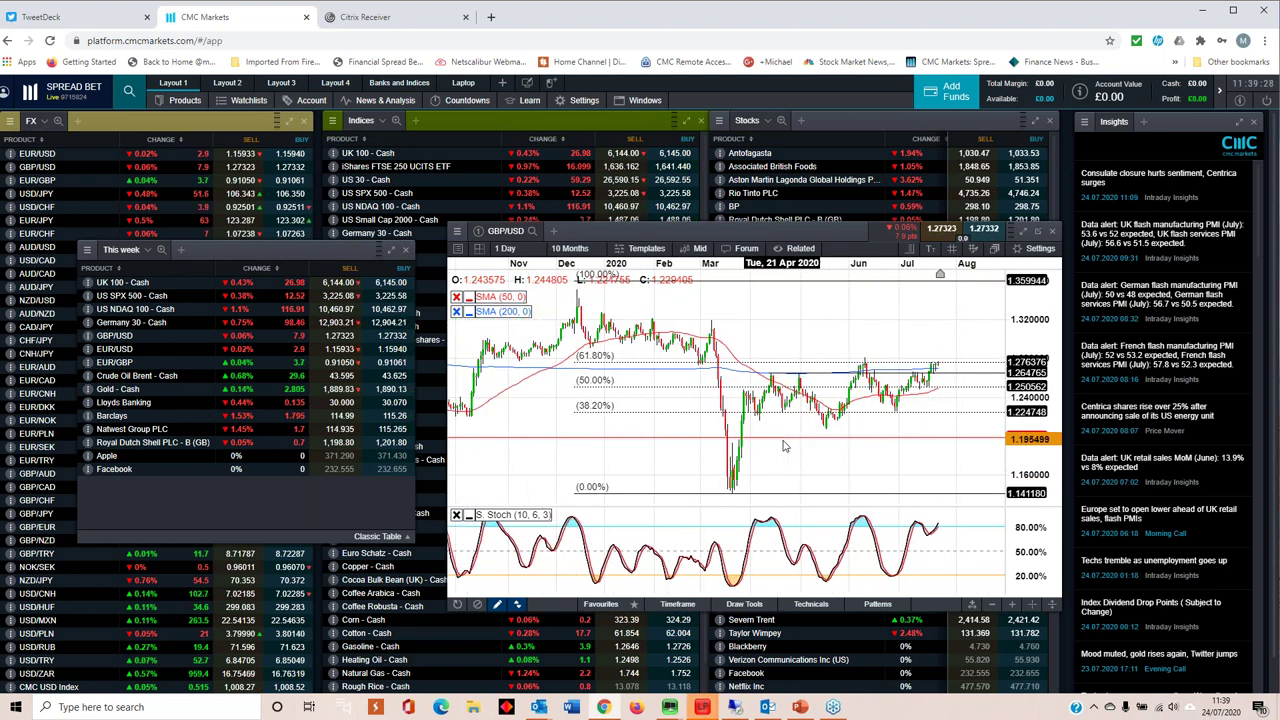
left_click_drag(769, 373, 848, 370)
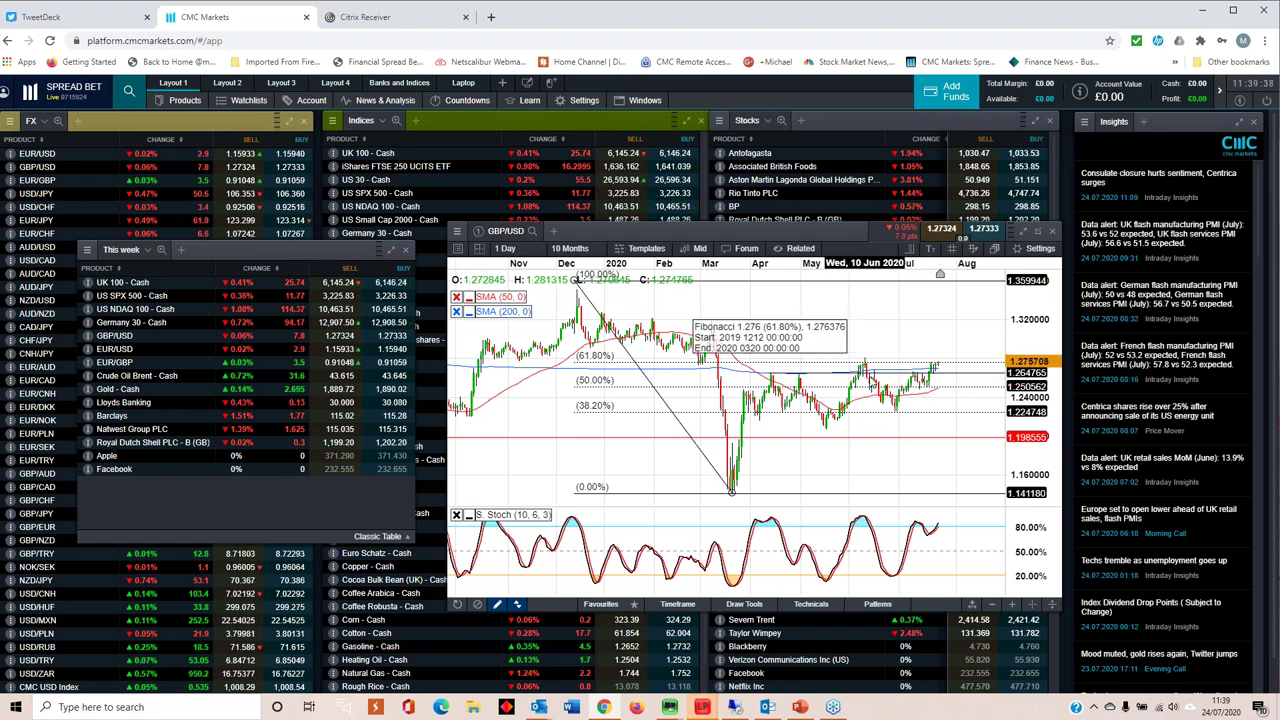
scroll(870, 388, "up", 2)
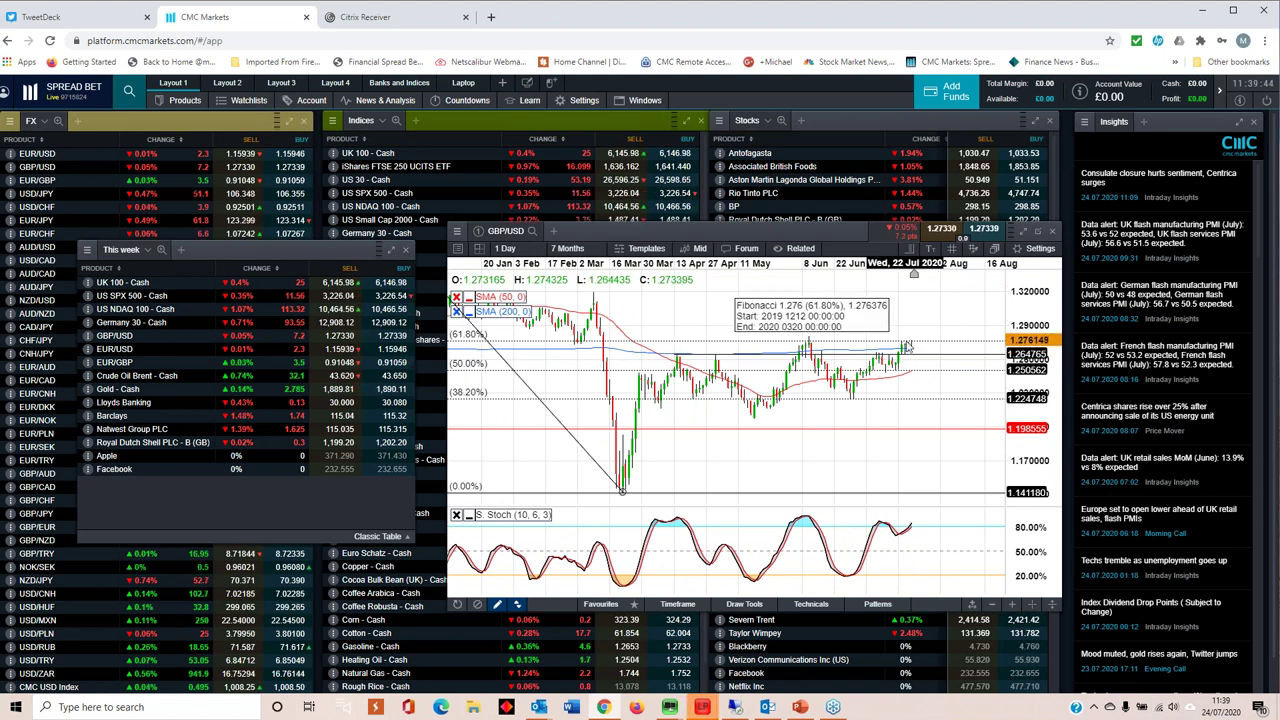
scroll(910, 345, "down", 4)
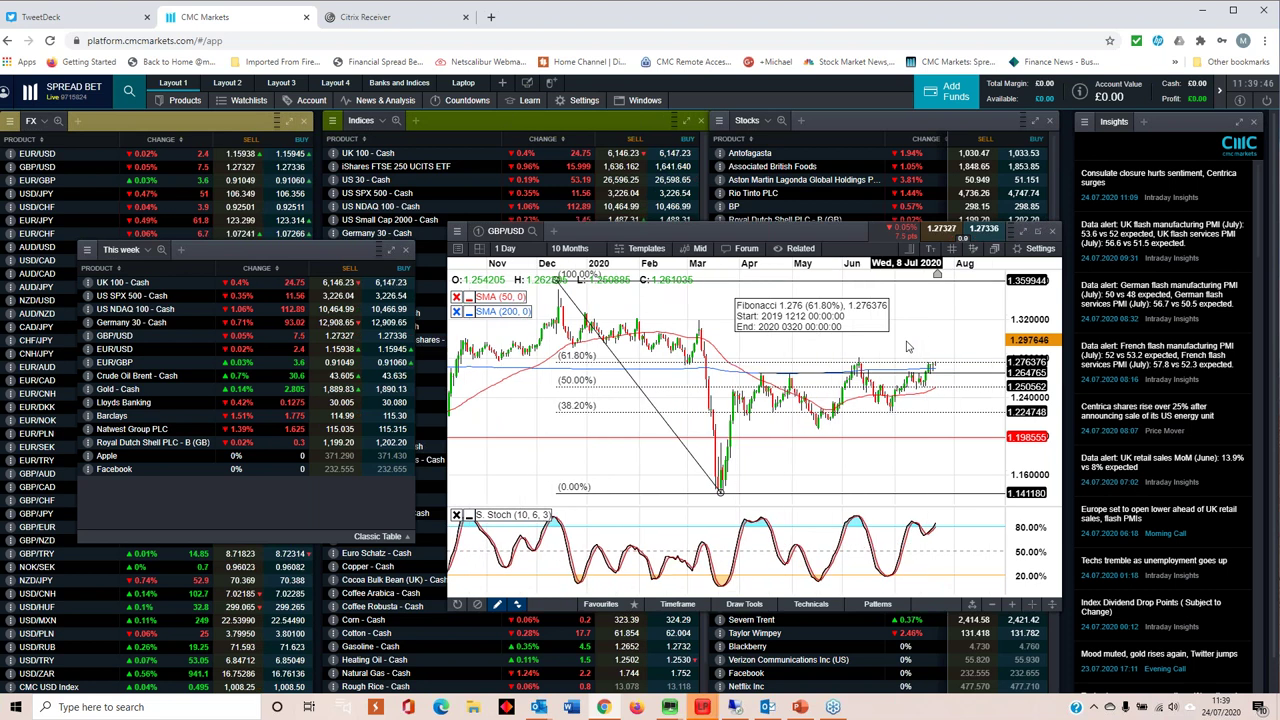
scroll(908, 347, "down", 1)
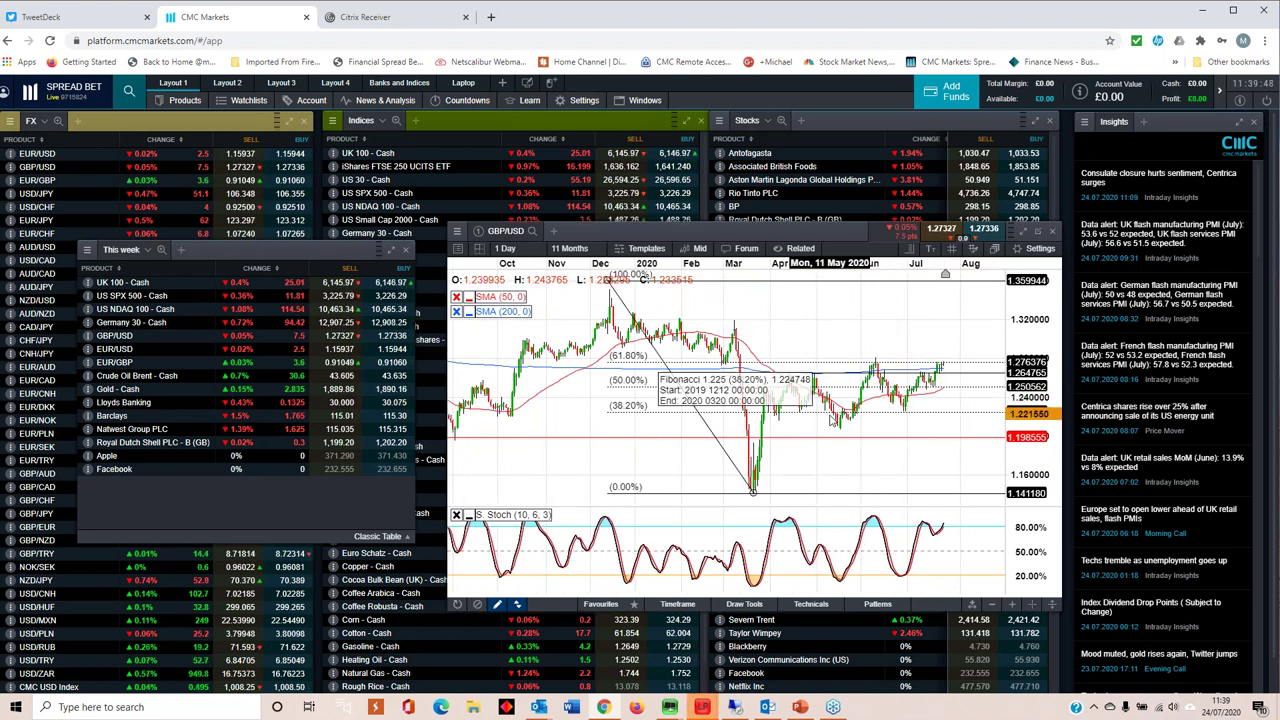
scroll(908, 430, "up", 5)
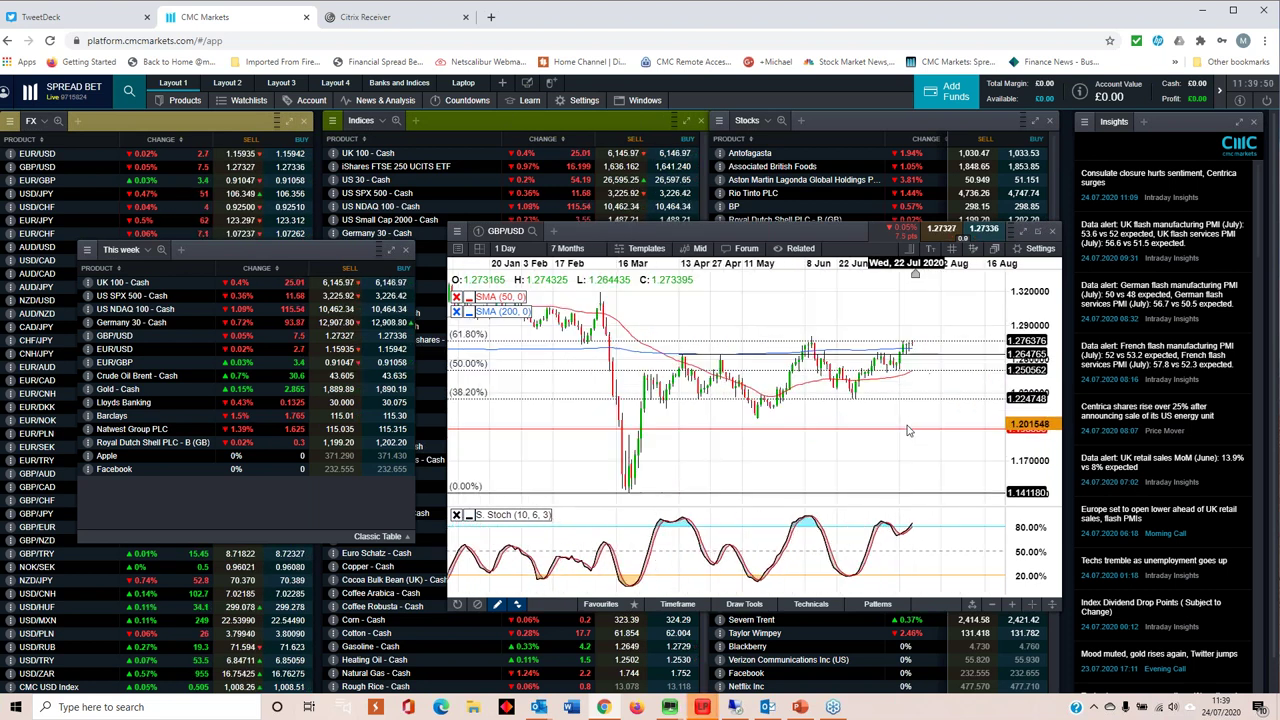
Step: Examine the latest GBP/USD daily candles against the 50-day and 200-day moving averages, and close the chart
scroll(908, 430, "up", 2)
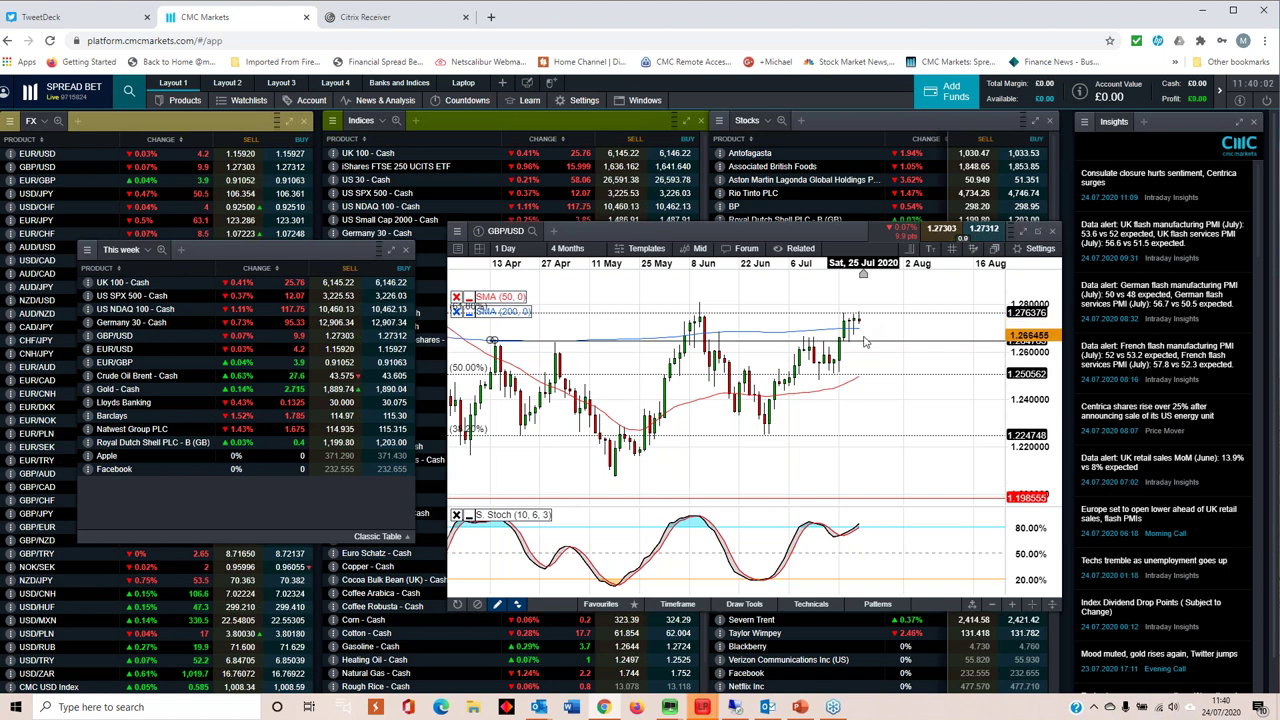
scroll(866, 342, "down", 1)
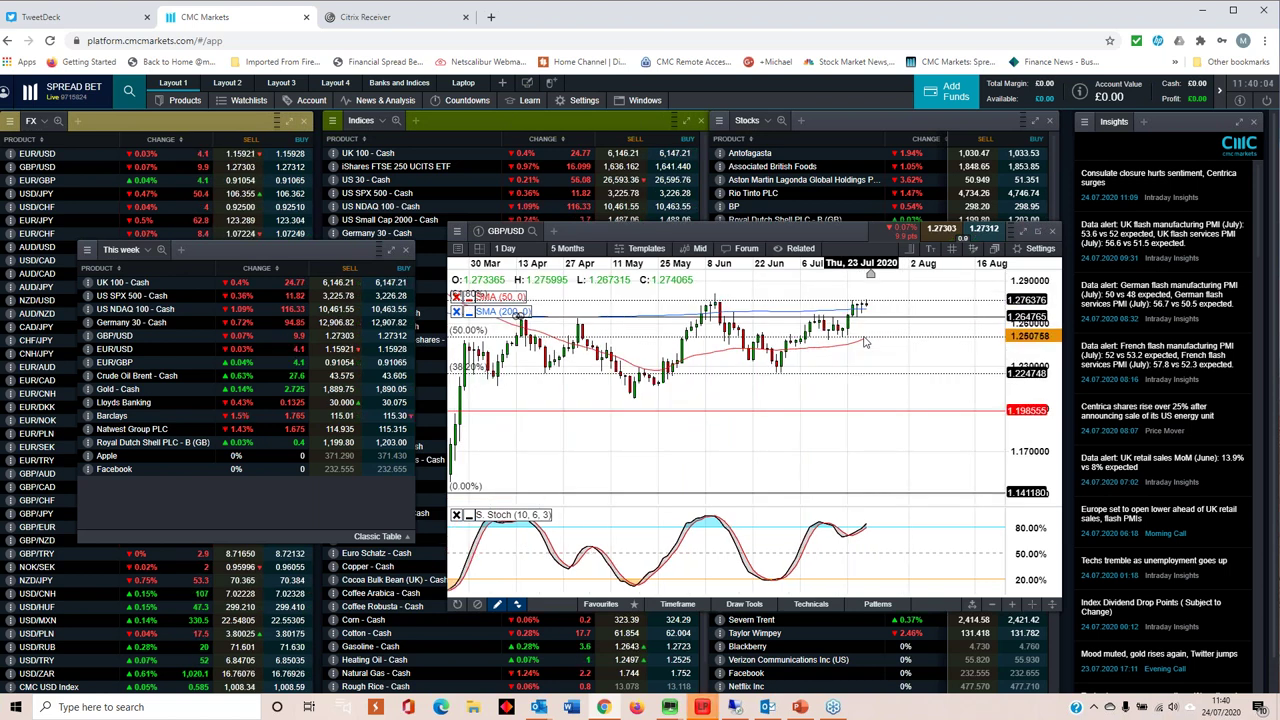
left_click_drag(737, 234, 763, 258)
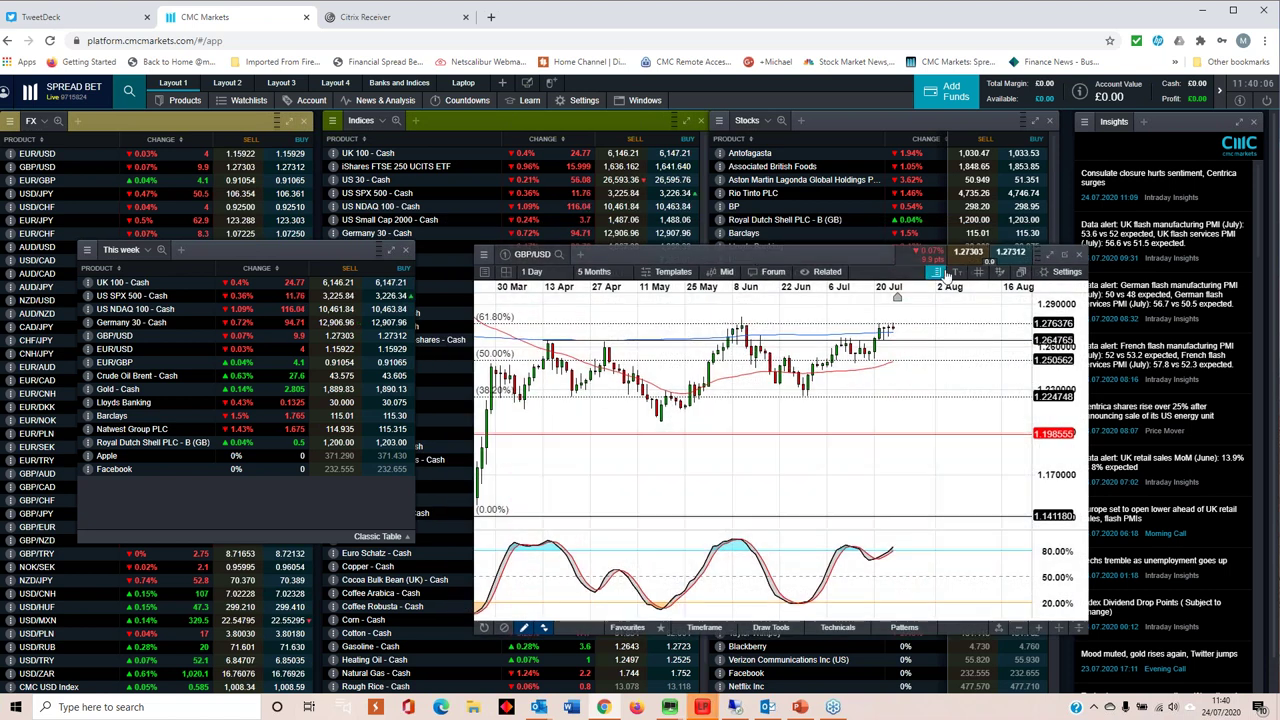
left_click(1077, 256)
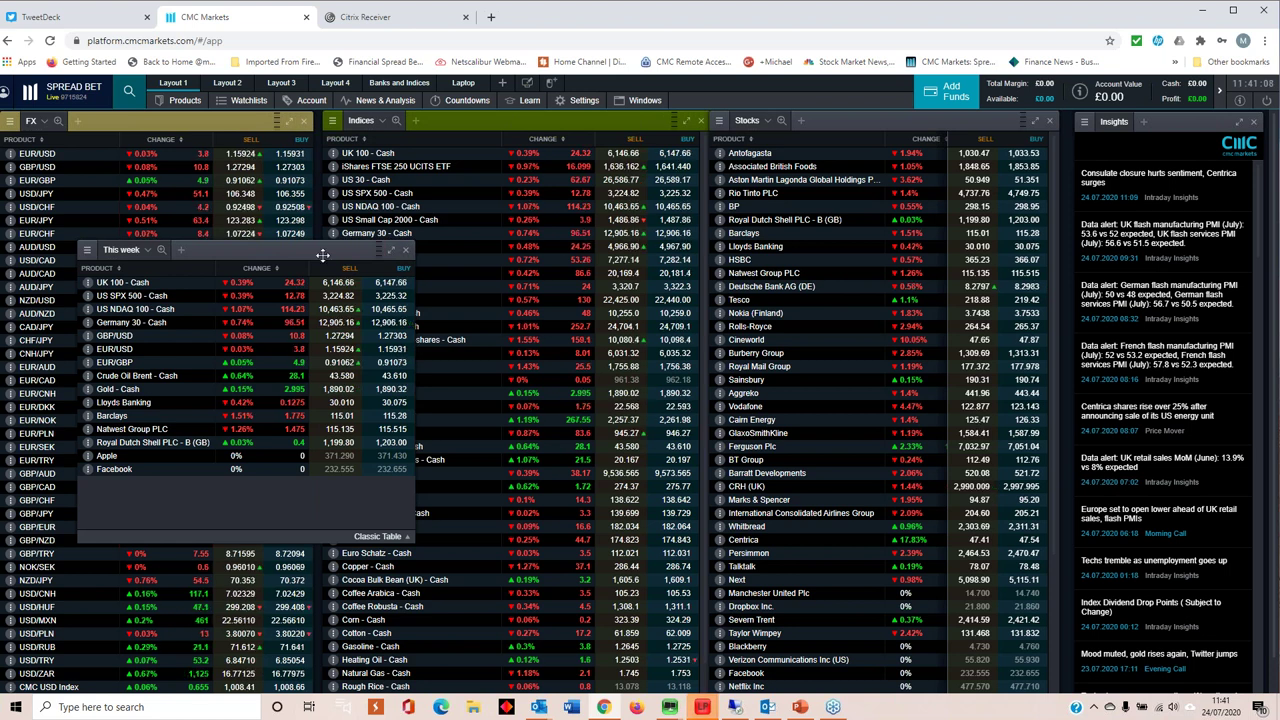
Step: Open the Gold - Cash chart from the This week watchlist, set it apart from the list, review its daily trend, and close it
left_click_drag(322, 254, 486, 248)
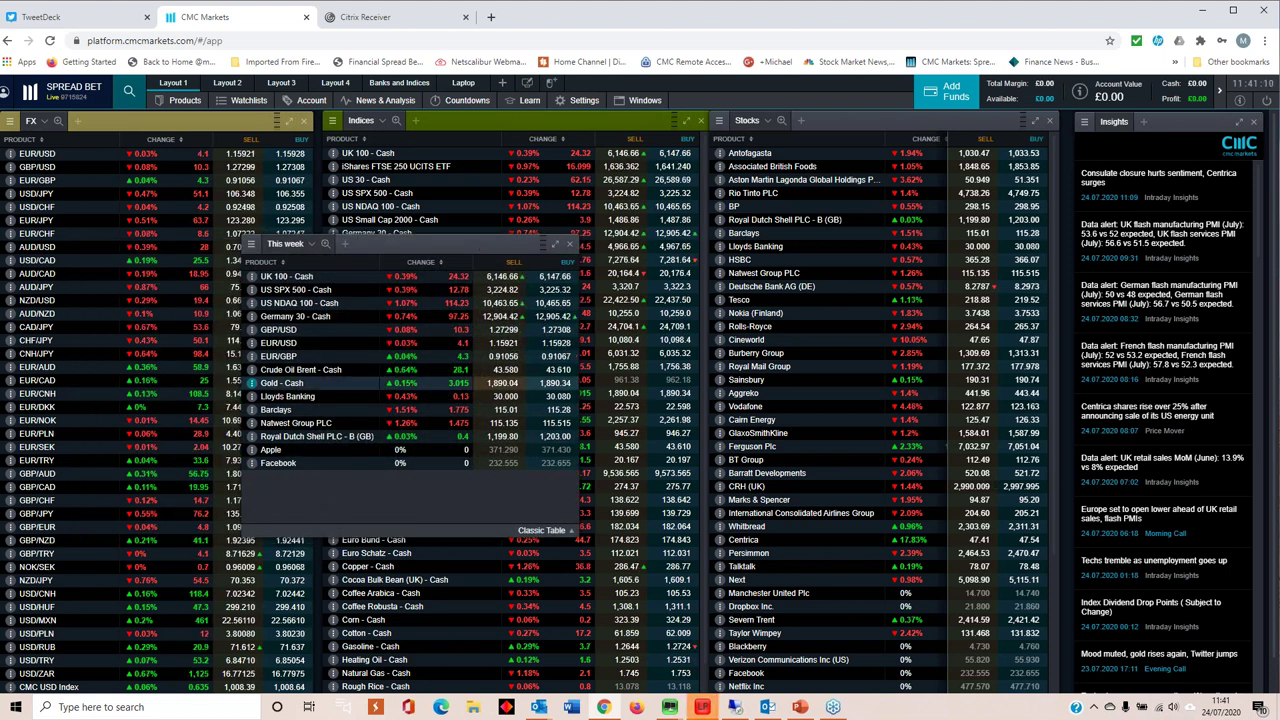
left_click(283, 384)
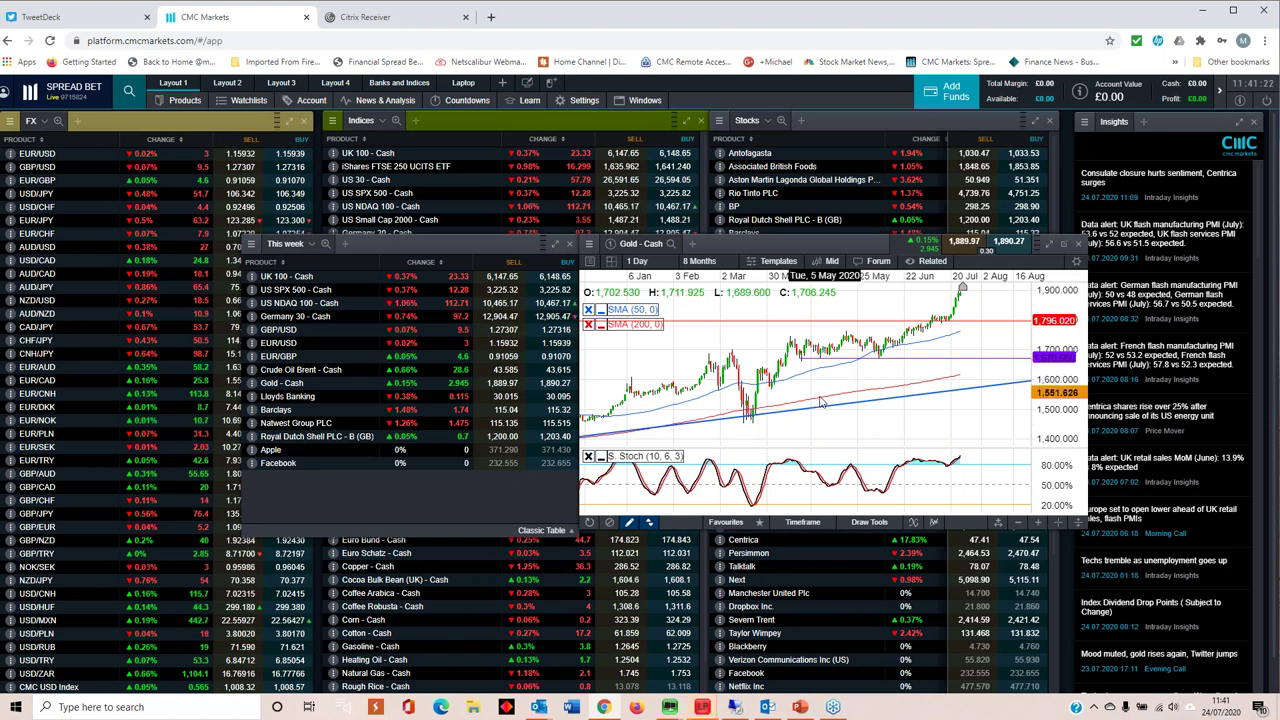
left_click_drag(470, 240, 380, 248)
left_click_drag(759, 243, 780, 254)
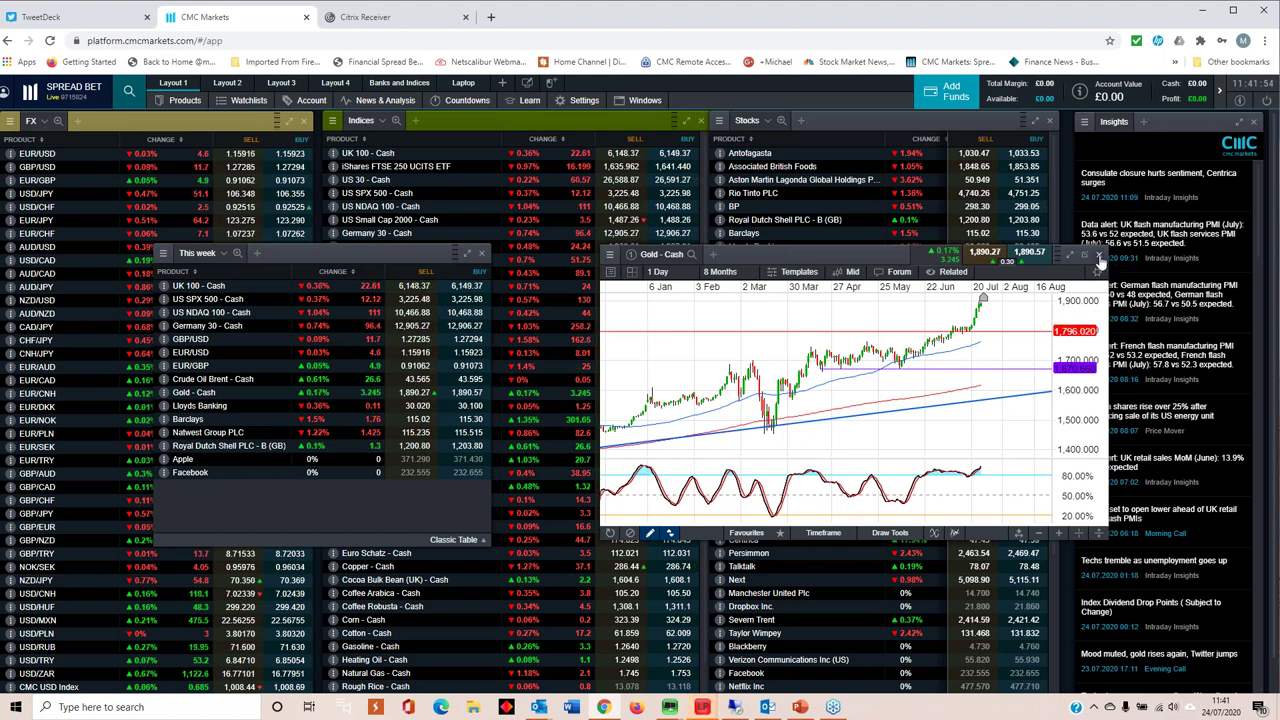
left_click(1098, 254)
Step: Open the Lloyds Banking chart from the This week watchlist and extend its daily view back to January
left_click_drag(373, 255, 406, 244)
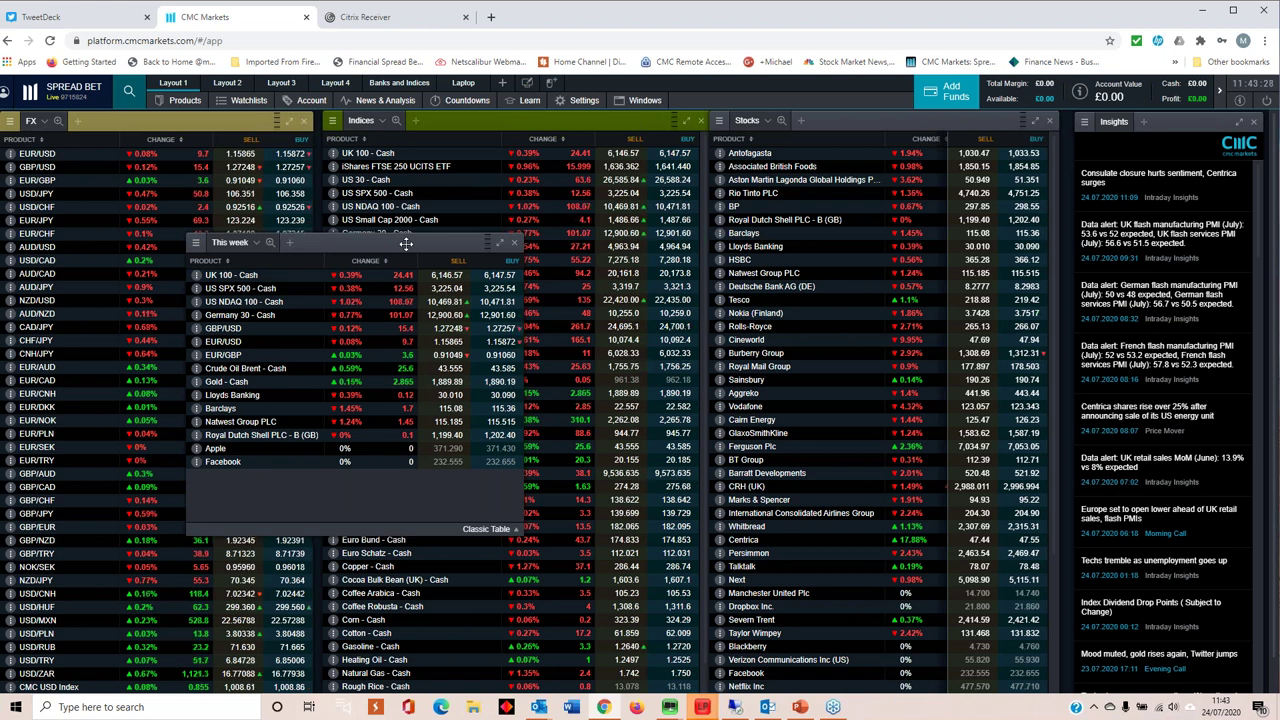
left_click_drag(353, 240, 527, 259)
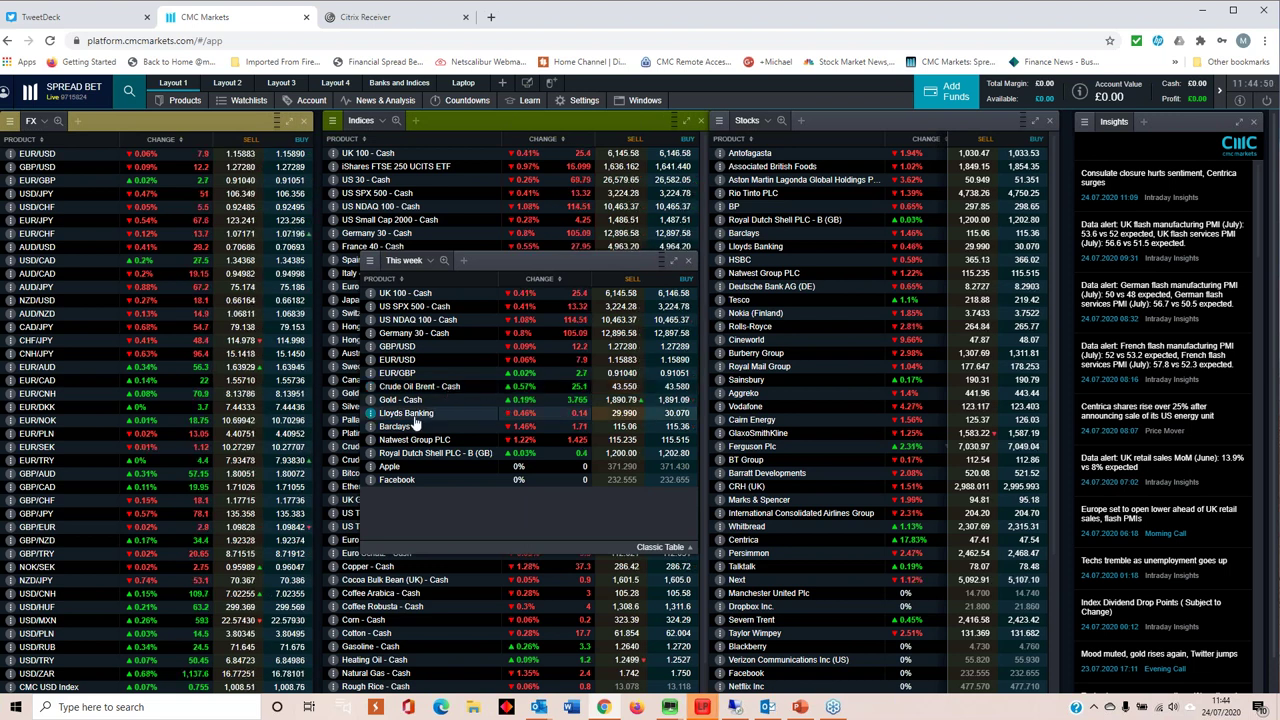
left_click(414, 416)
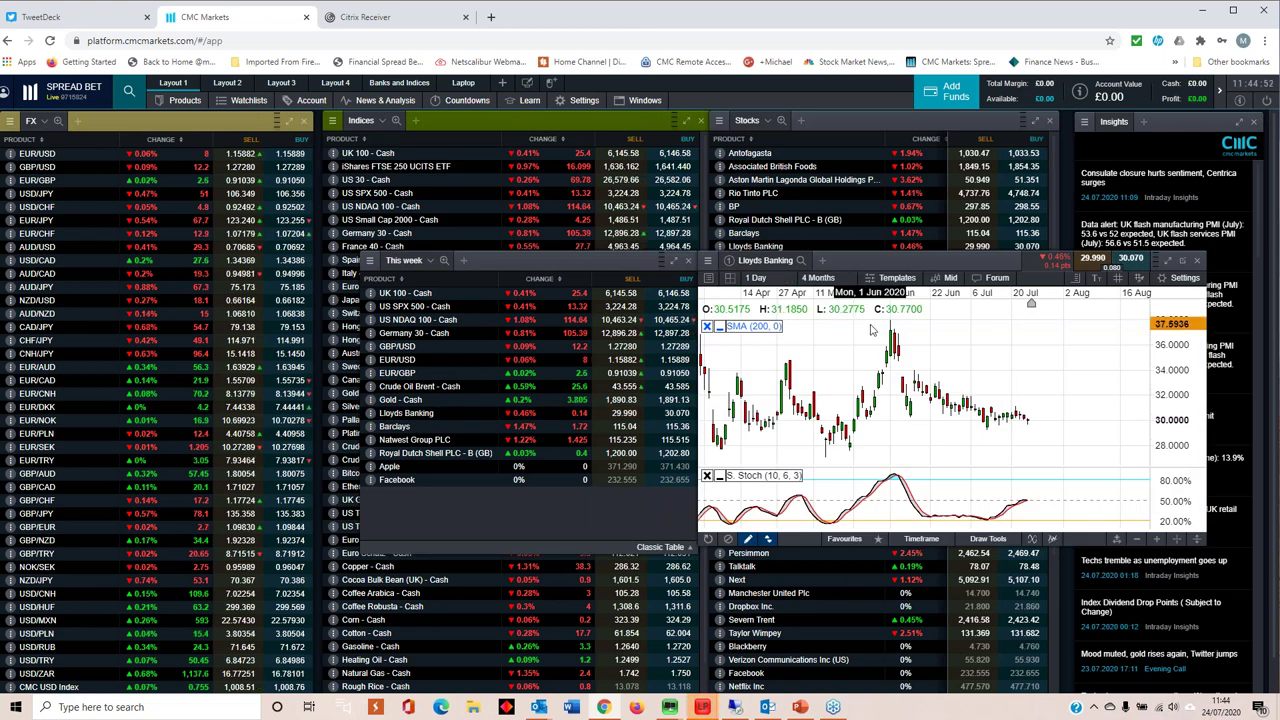
scroll(870, 330, "down", 1)
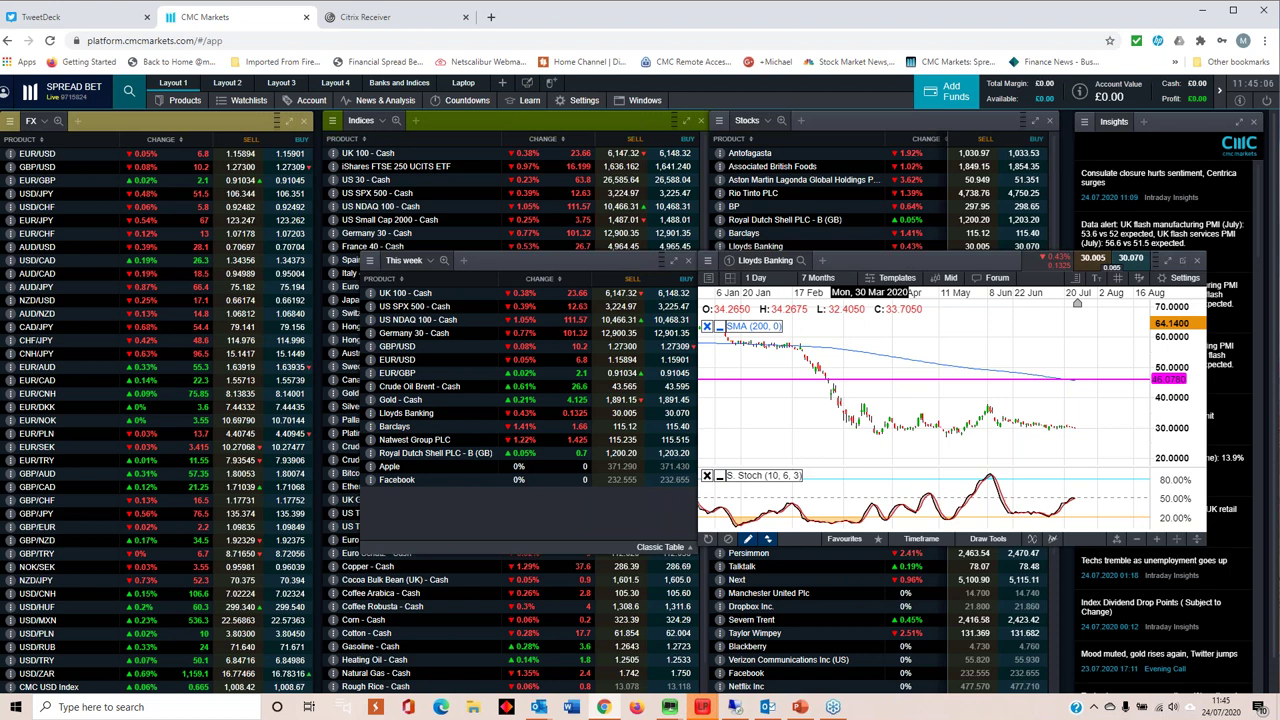
Step: Reposition the watchlist and the Lloyds Banking chart, review the share price since March, and close the chart
left_click_drag(511, 268, 302, 263)
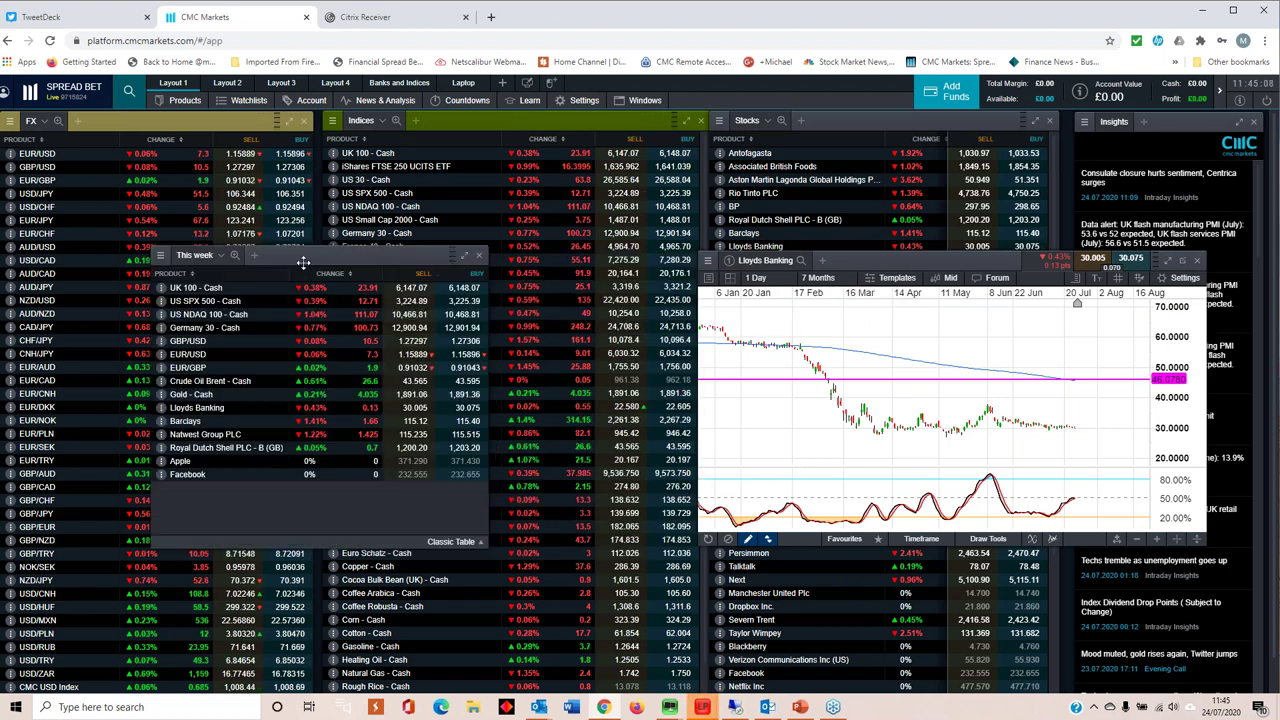
left_click_drag(780, 260, 692, 253)
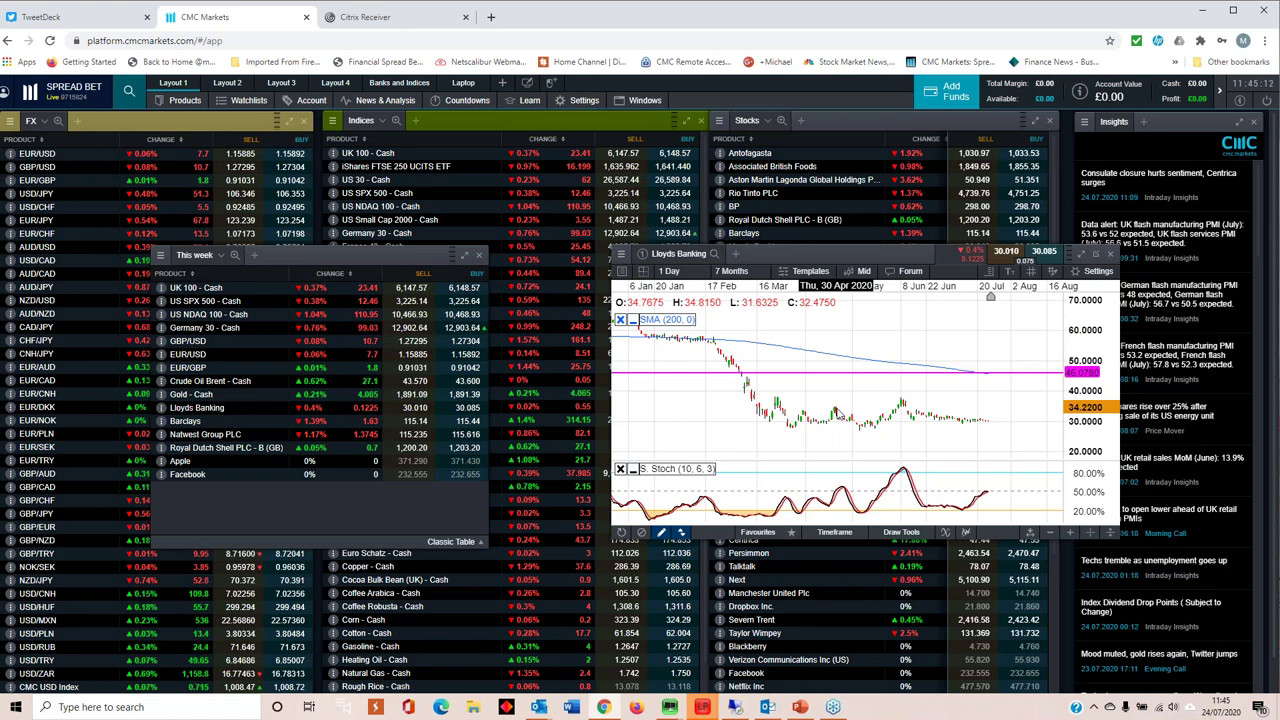
scroll(857, 453, "up", 1)
scroll(857, 453, "up", 1)
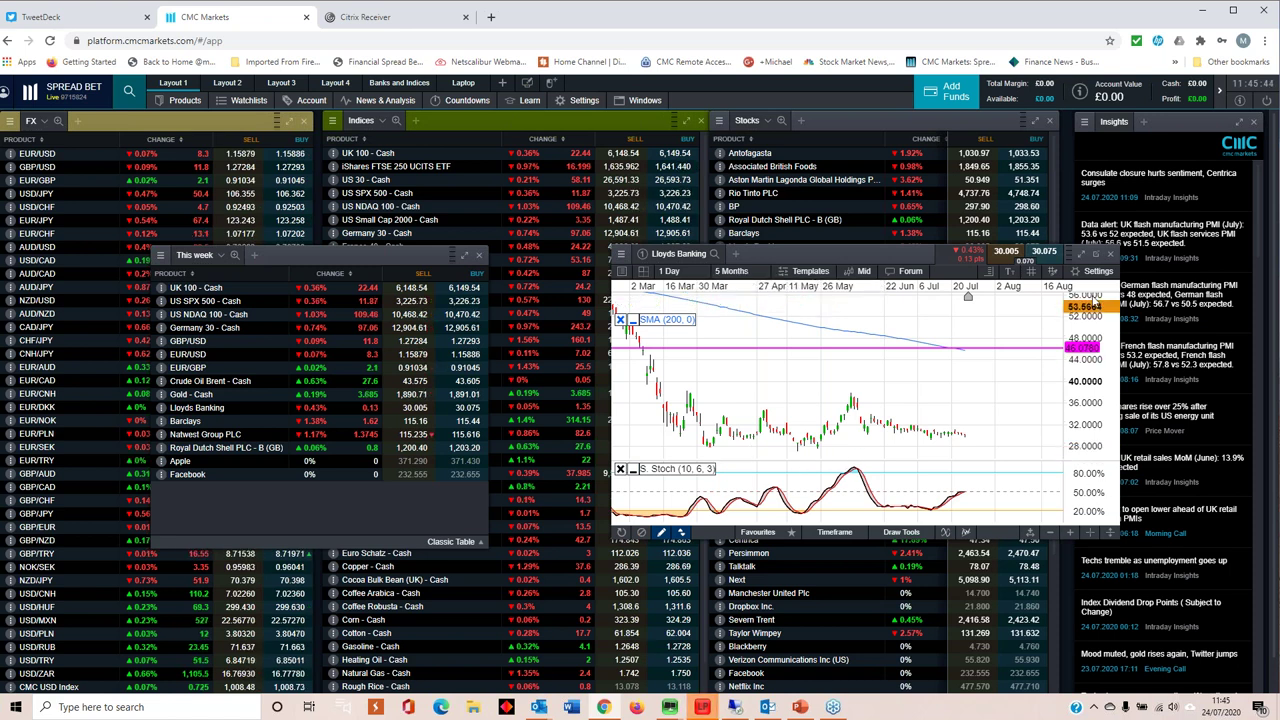
left_click(1109, 256)
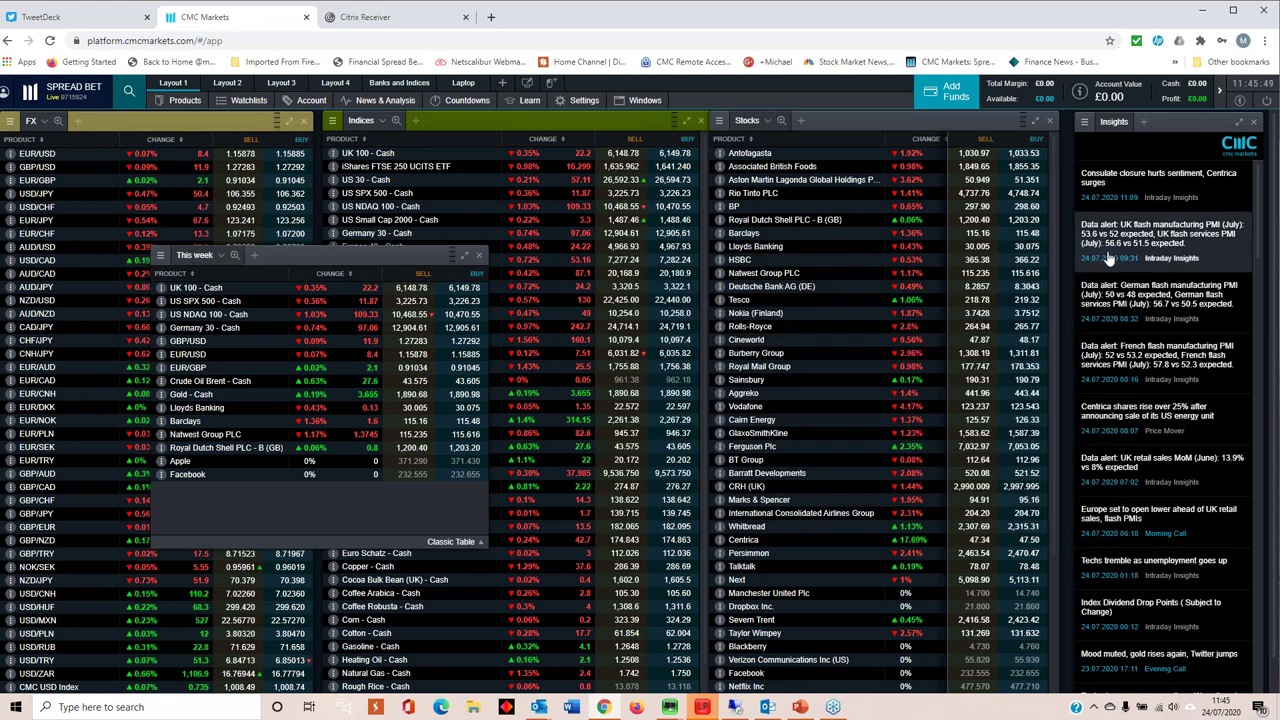
Step: Open the Natwest Group PLC chart from the watchlist, review its daily candles back to December, and close it
left_click(205, 434)
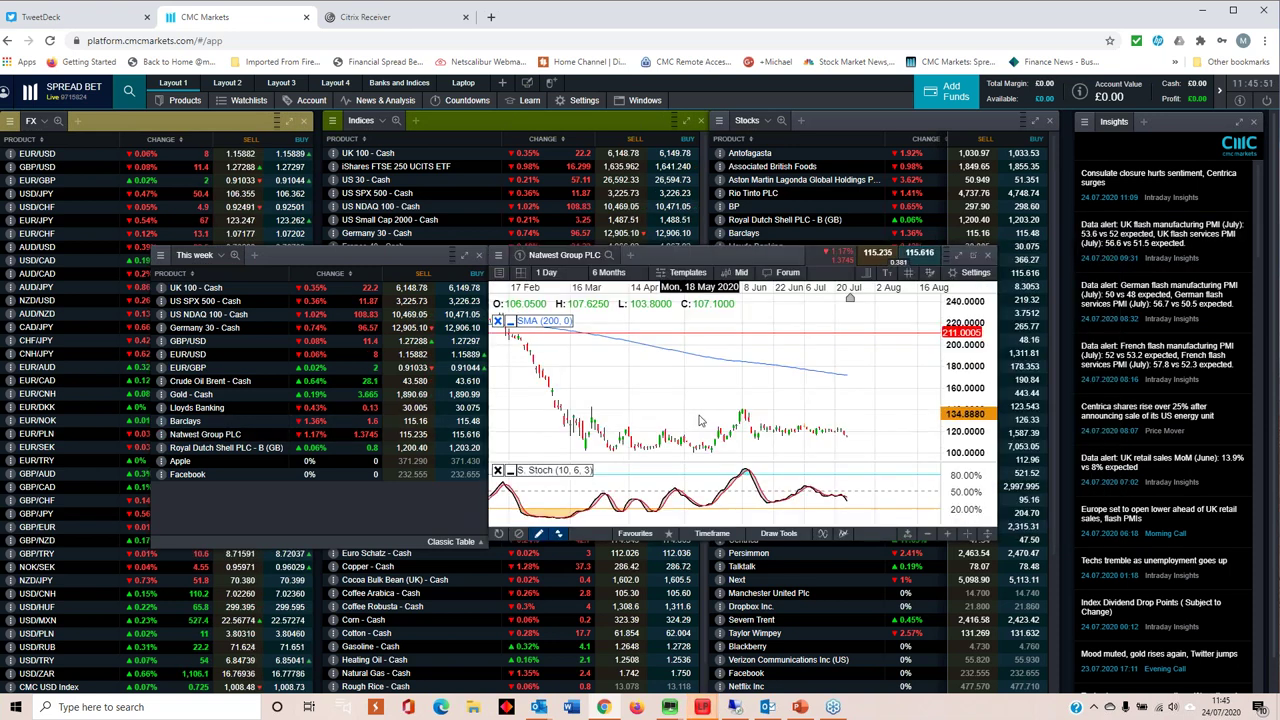
scroll(708, 422, "down", 1)
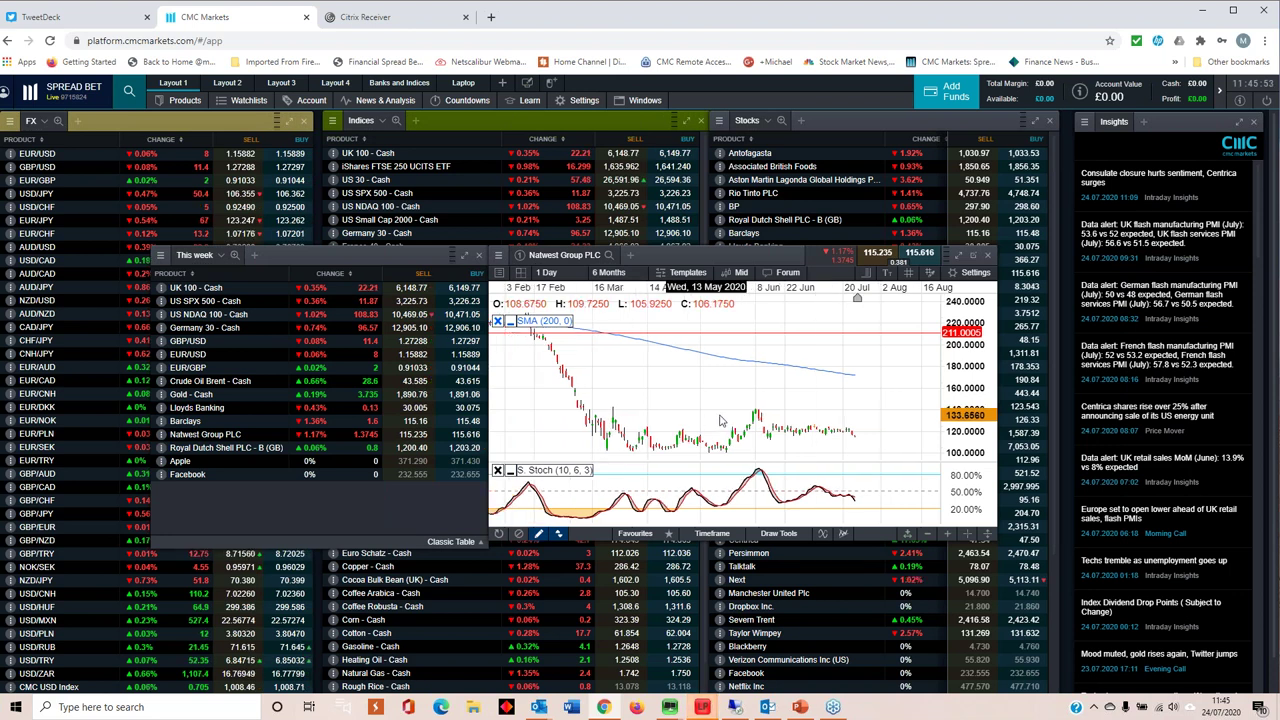
scroll(845, 447, "down", 1)
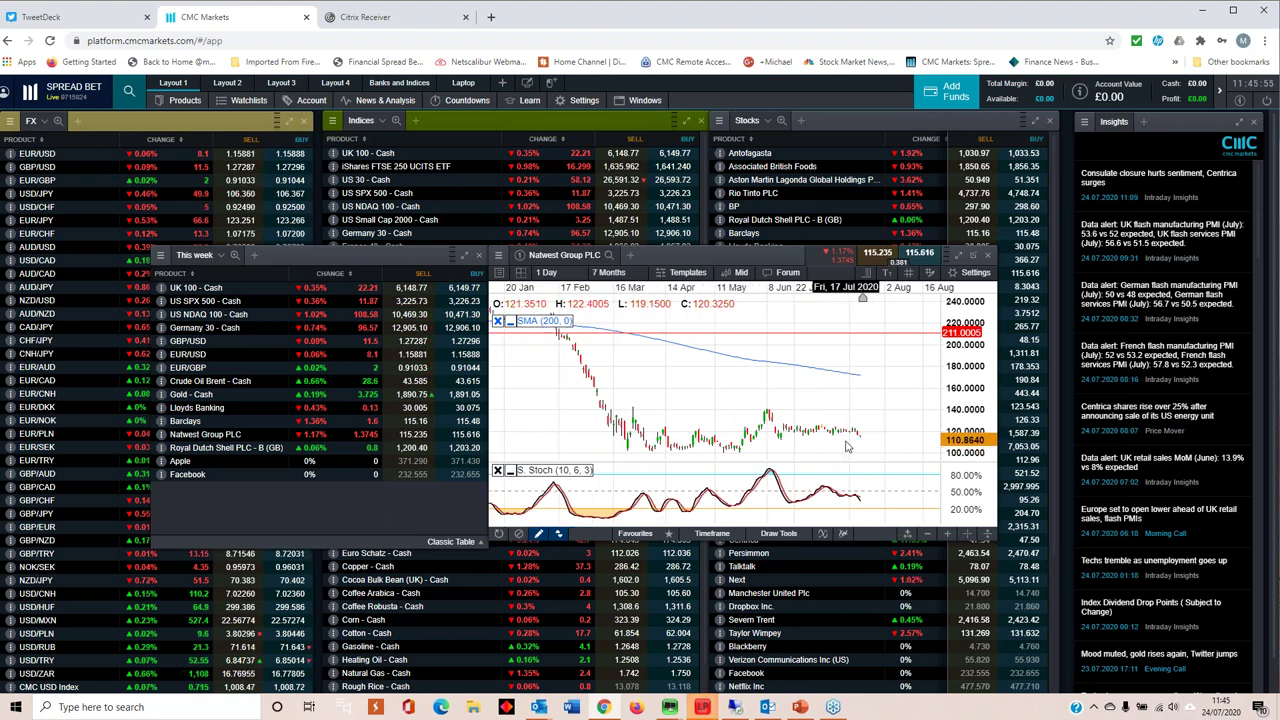
scroll(843, 437, "down", 1)
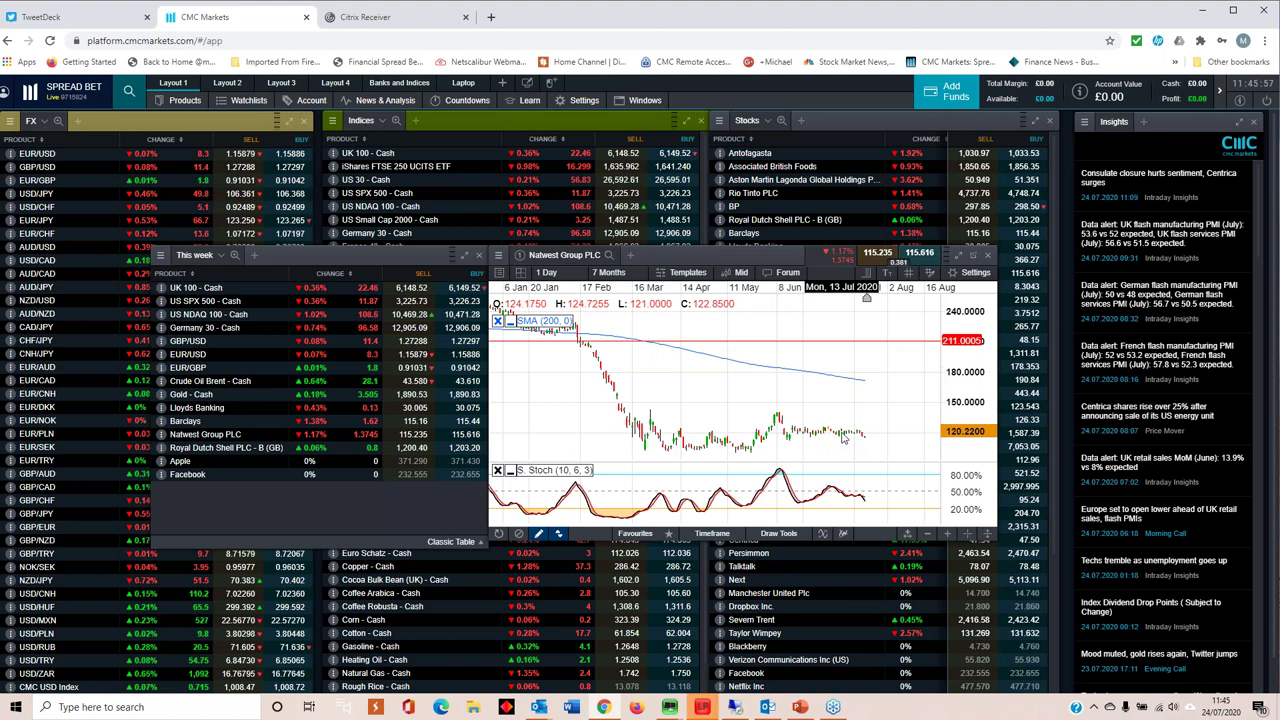
scroll(812, 443, "down", 1)
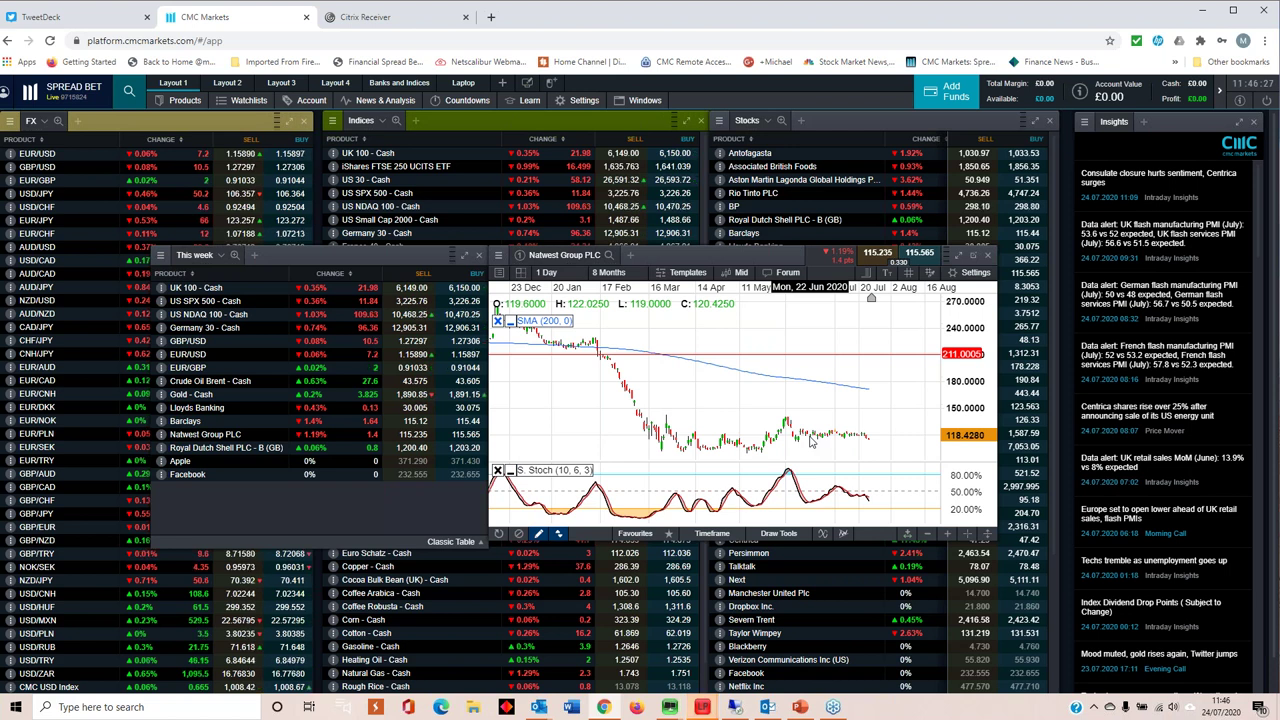
left_click(988, 256)
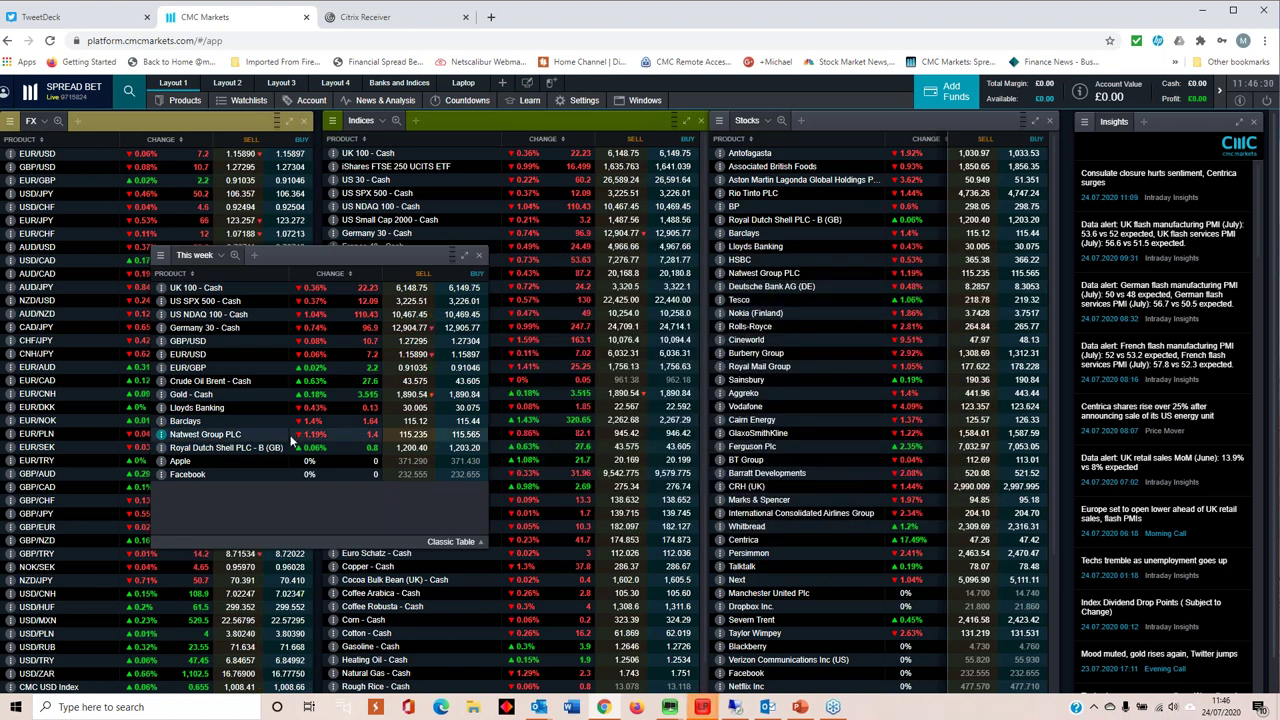
Step: Open the Barclays chart from the watchlist, review its daily price against the moving average, and close it
left_click(184, 423)
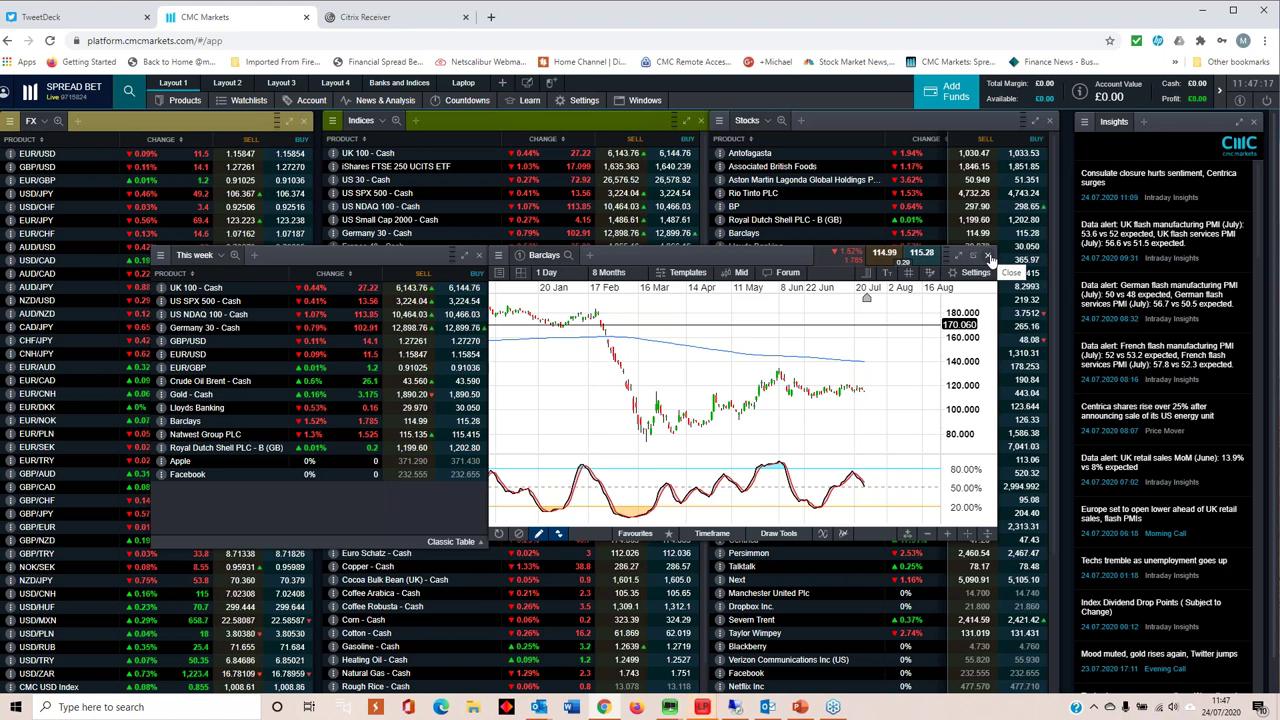
left_click(990, 260)
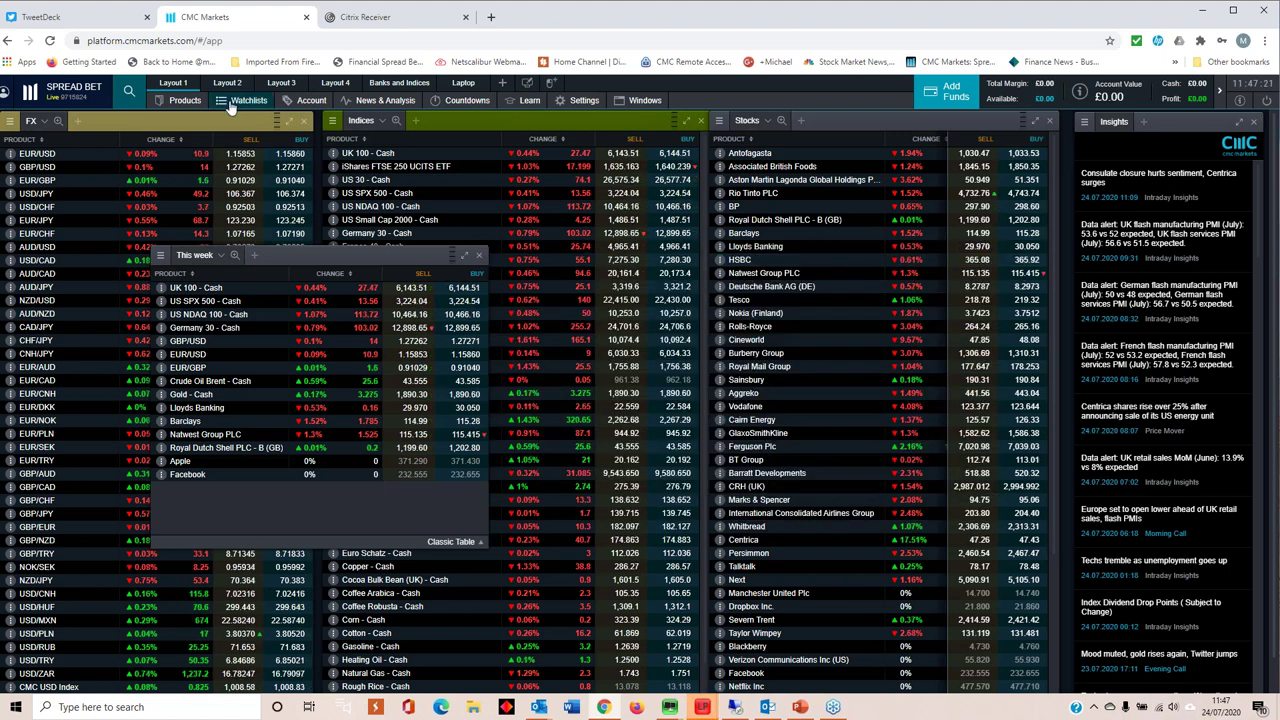
Step: Open the Share Baskets product list, move it clear of the watchlist, and open the UK Banks basket chart
left_click(184, 102)
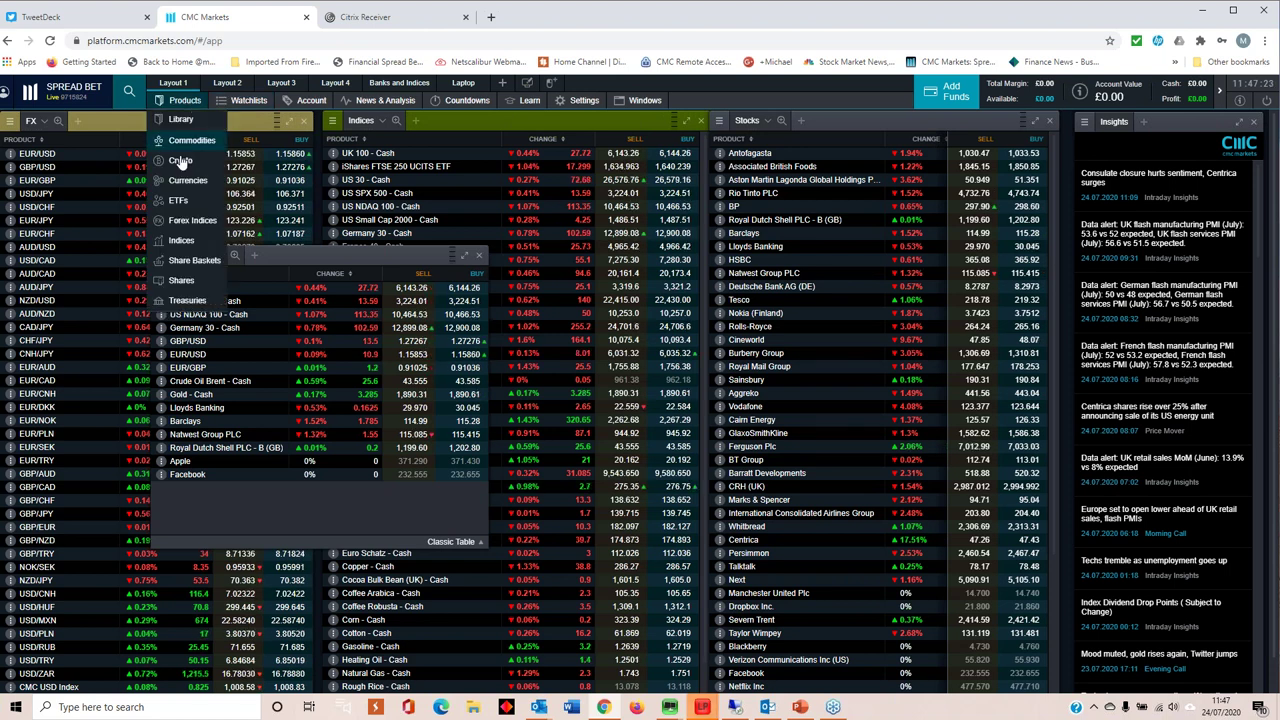
left_click(190, 260)
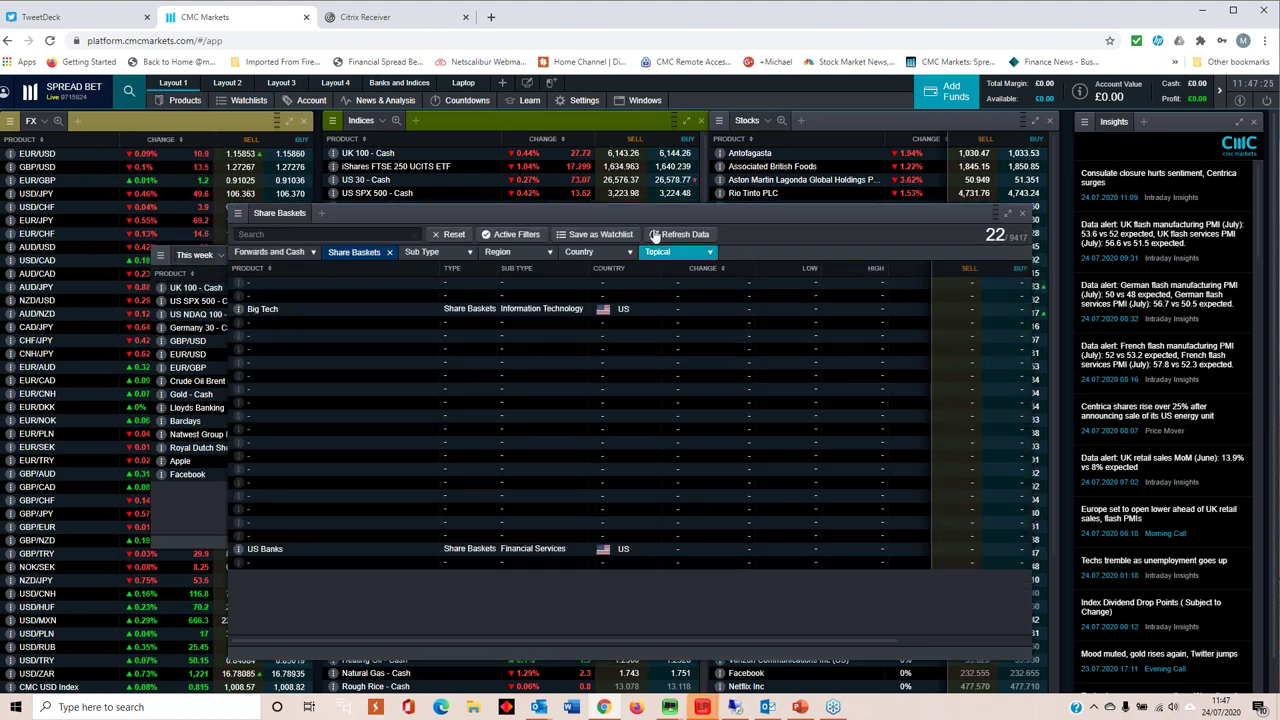
left_click_drag(677, 207, 799, 176)
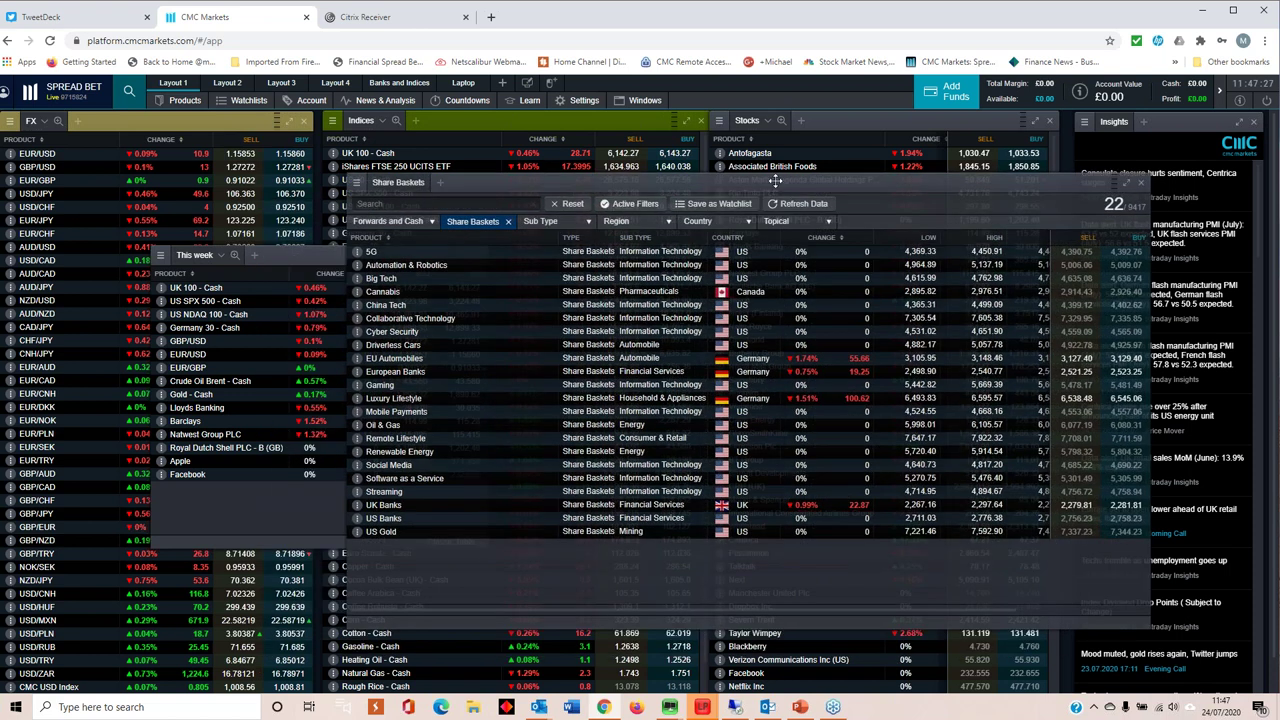
left_click(384, 505)
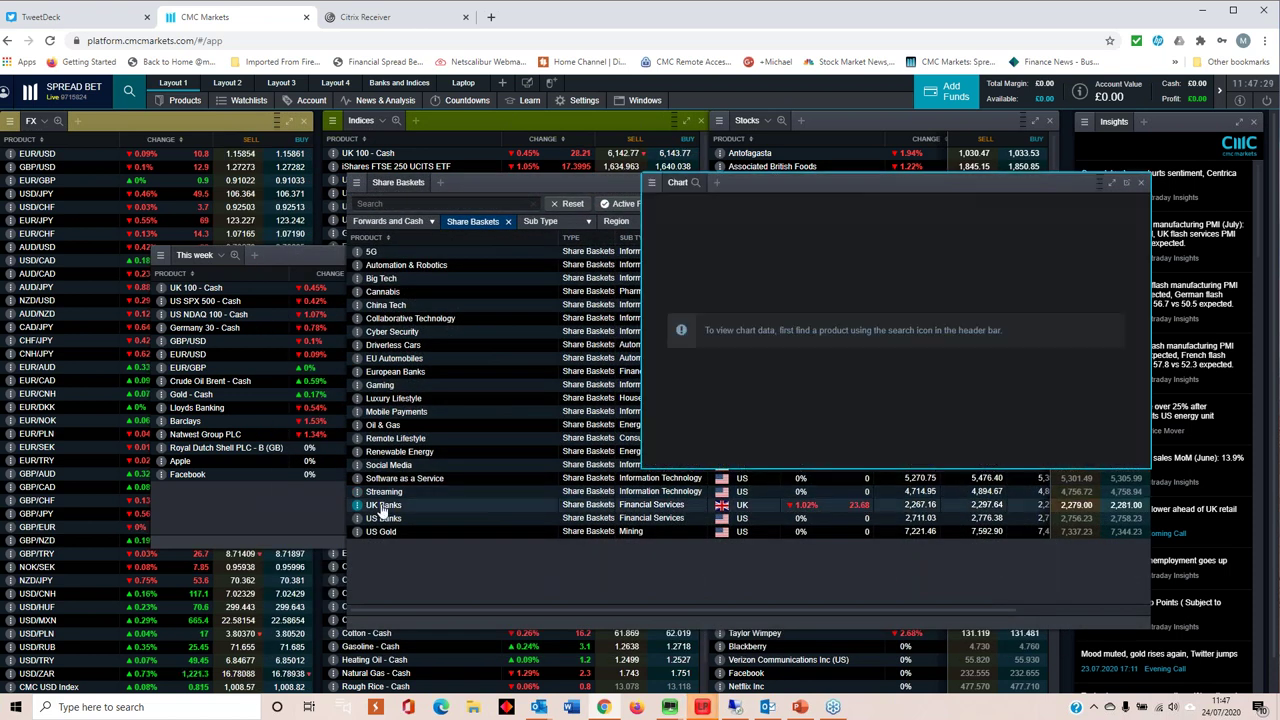
scroll(831, 356, "up", 1)
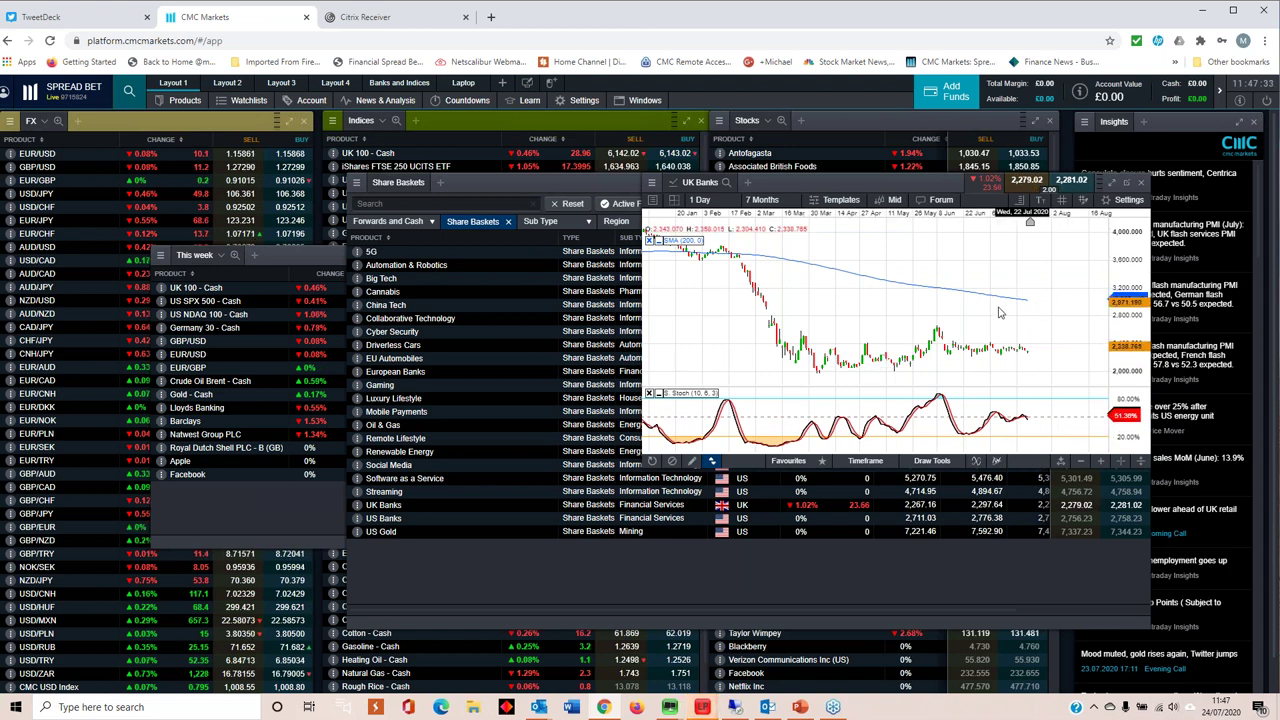
Step: Set the UK Banks chart's font profile to Medium Fonts
left_click(1127, 200)
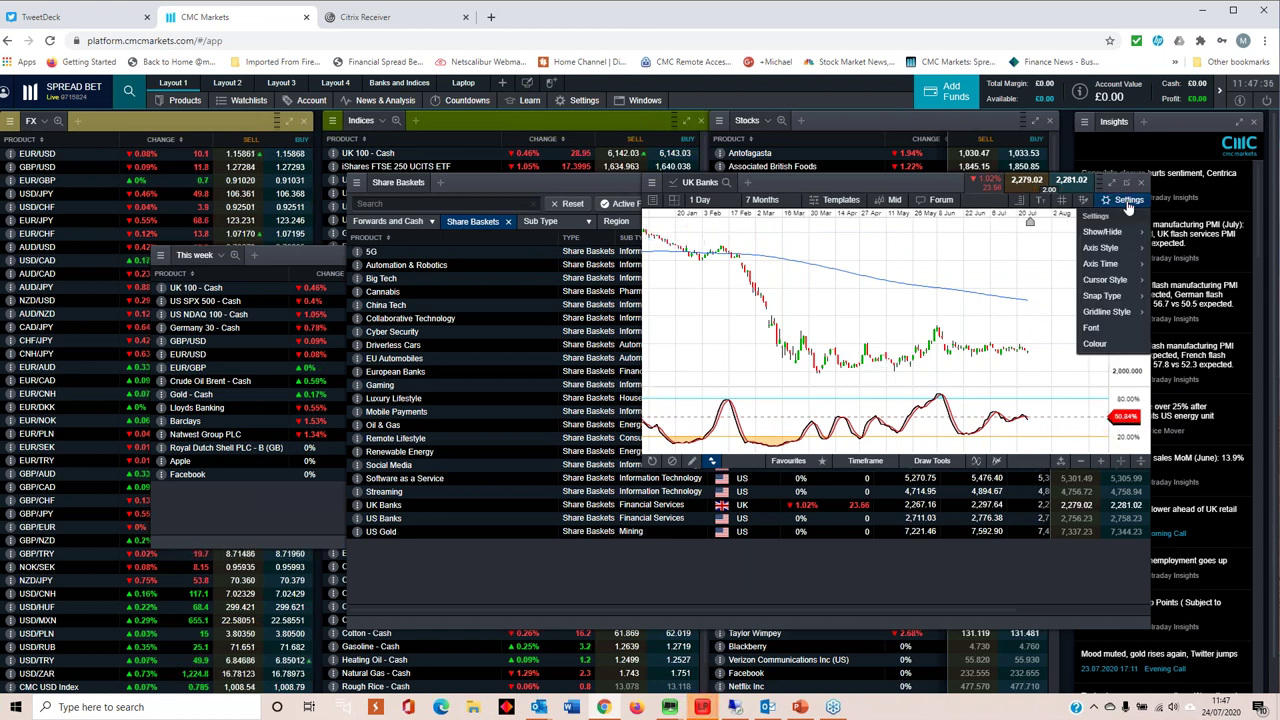
left_click(1109, 333)
left_click(834, 241)
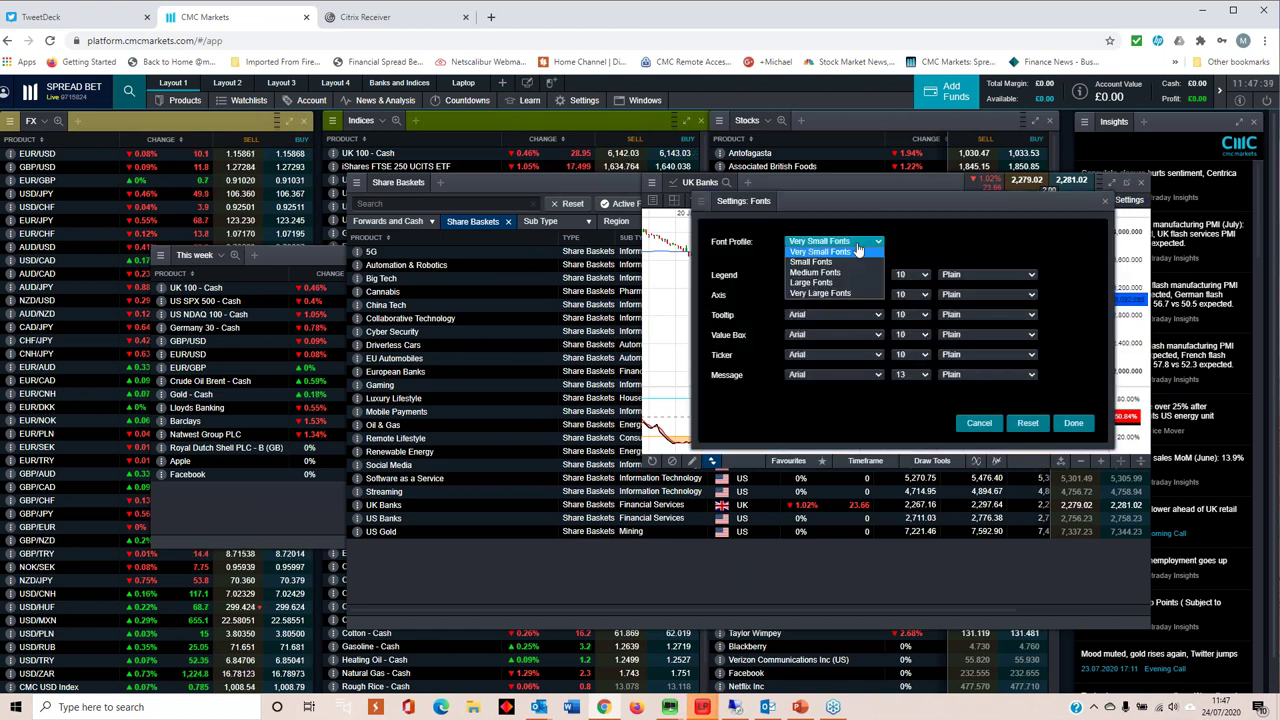
left_click(815, 272)
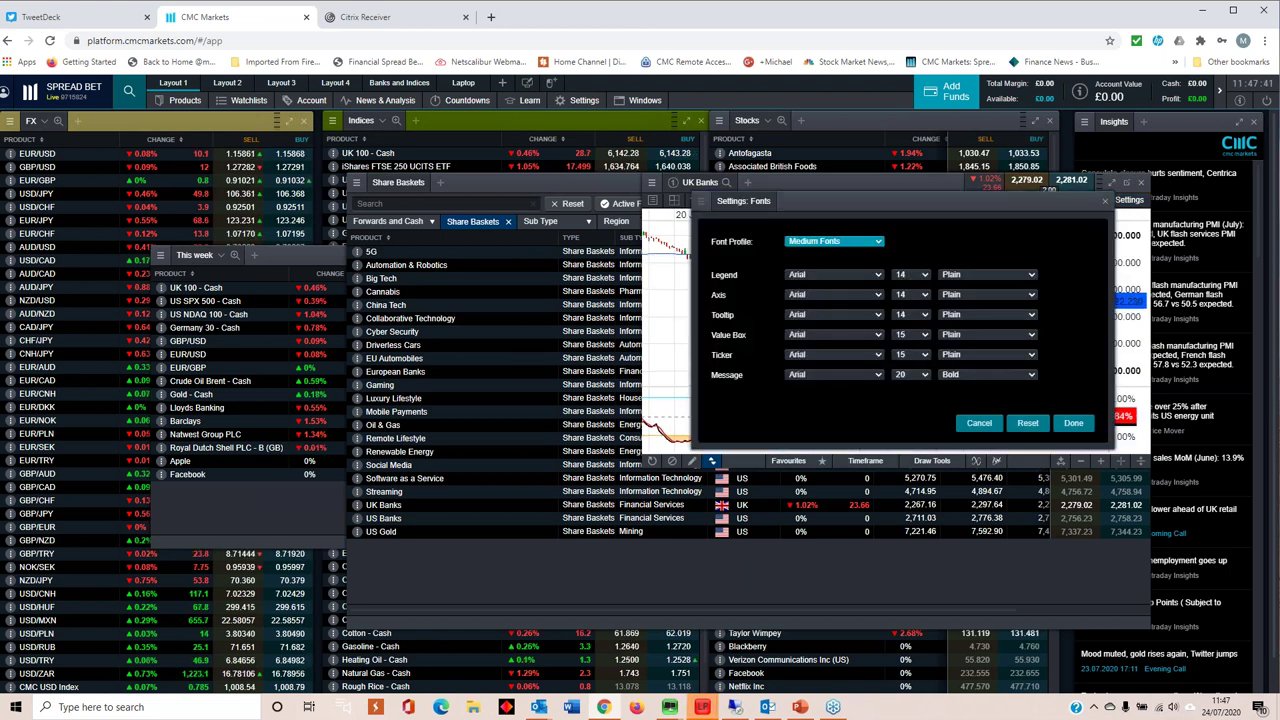
left_click(1073, 424)
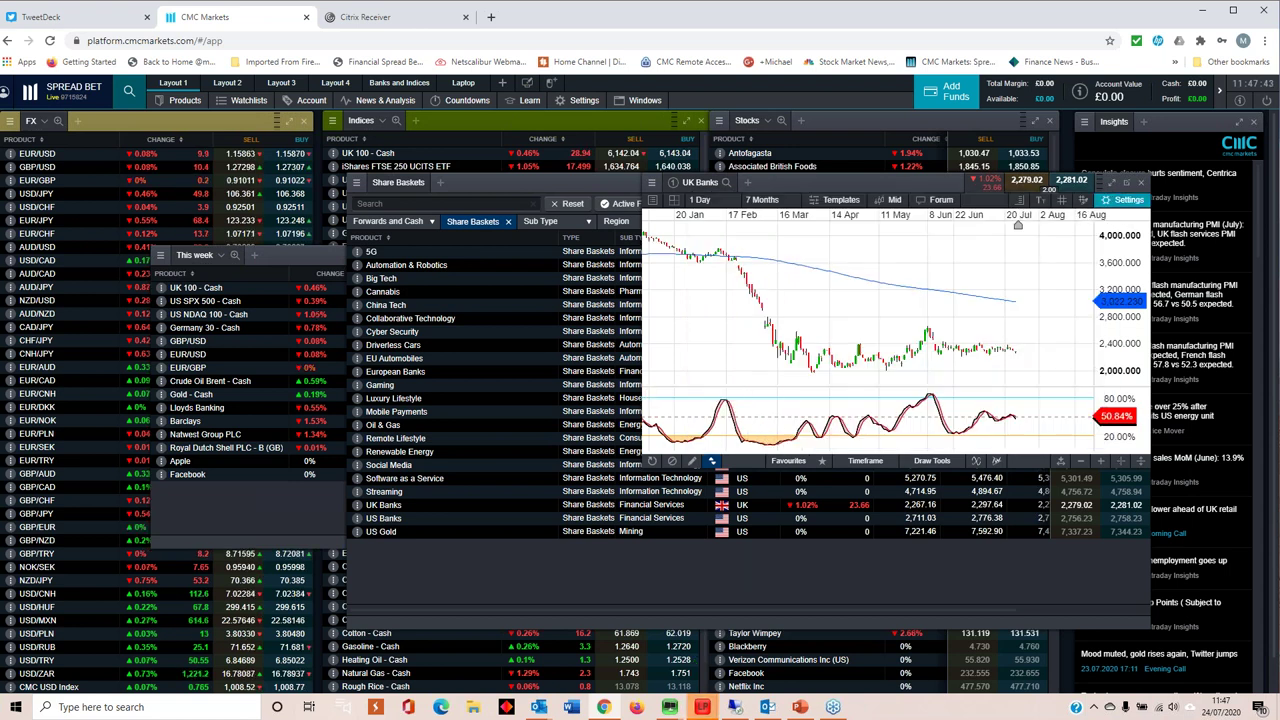
Step: Turn off the active pointers on the UK Banks chart
left_click(1124, 201)
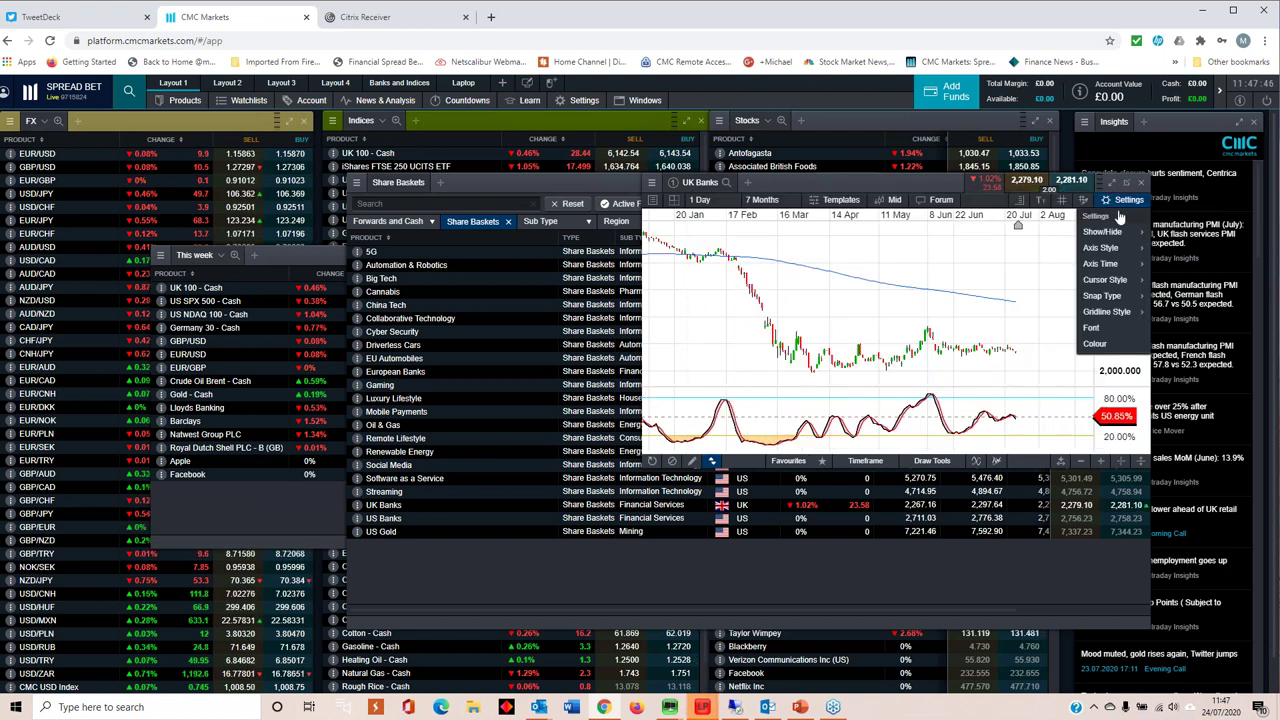
mouse_move(1112, 231)
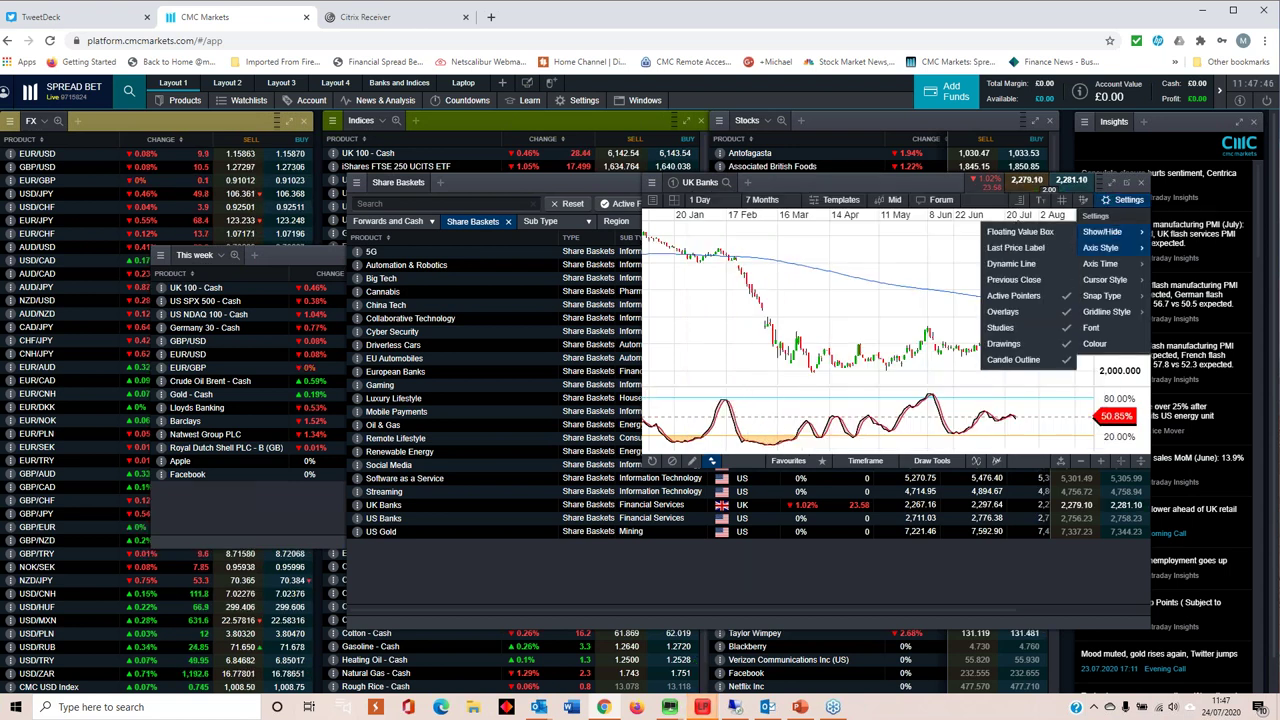
left_click(1030, 295)
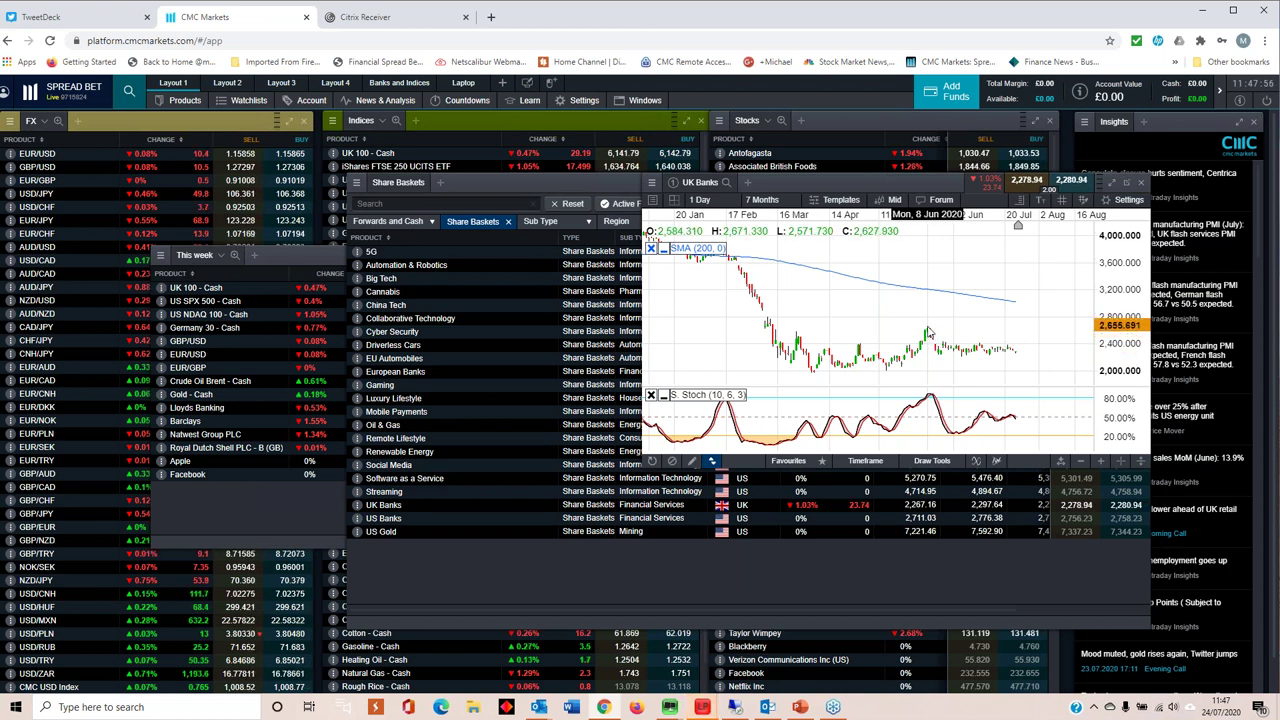
Step: Examine the recent price action on the UK Banks chart, and close both the chart and the Share Baskets list
scroll(928, 333, "up", 2)
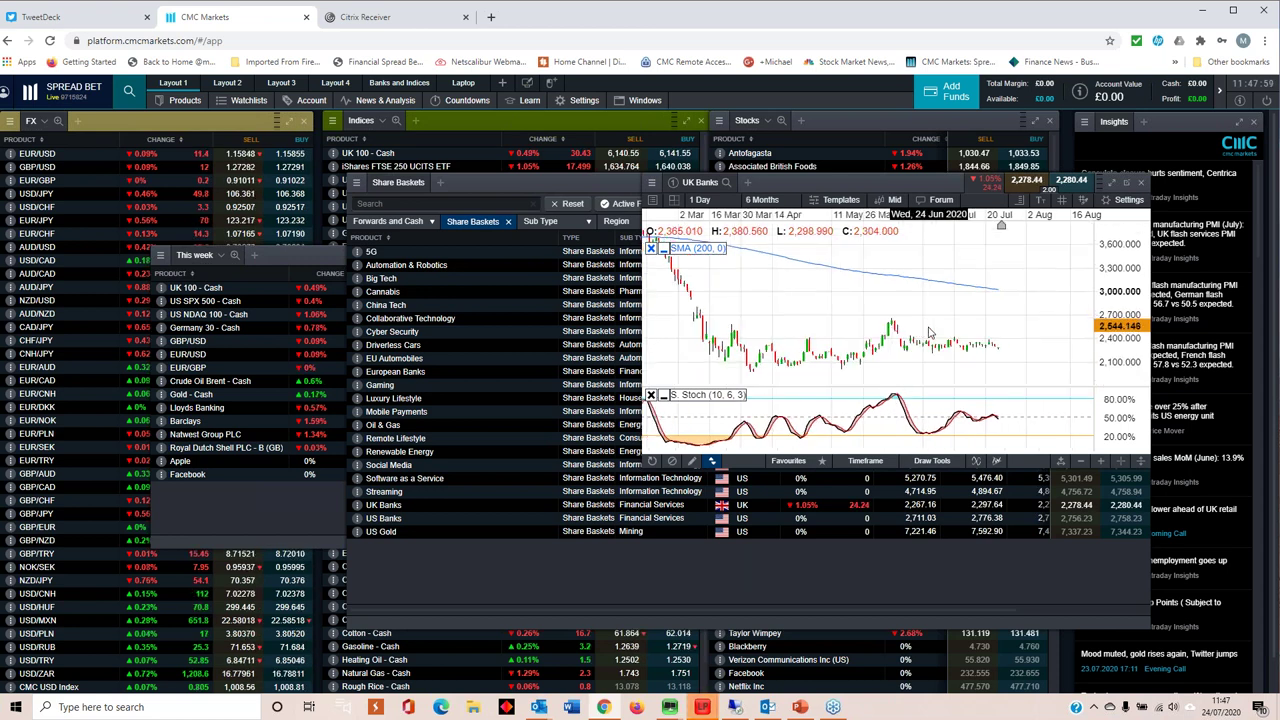
left_click(1141, 183)
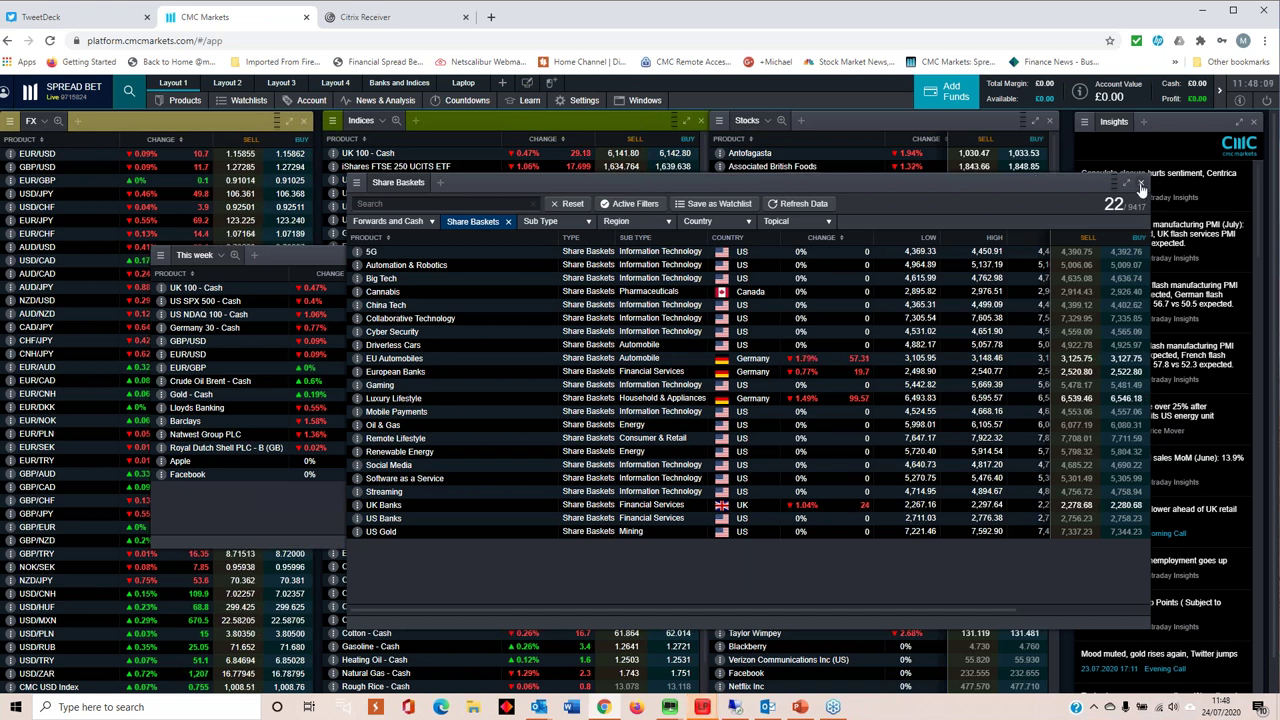
left_click(1142, 188)
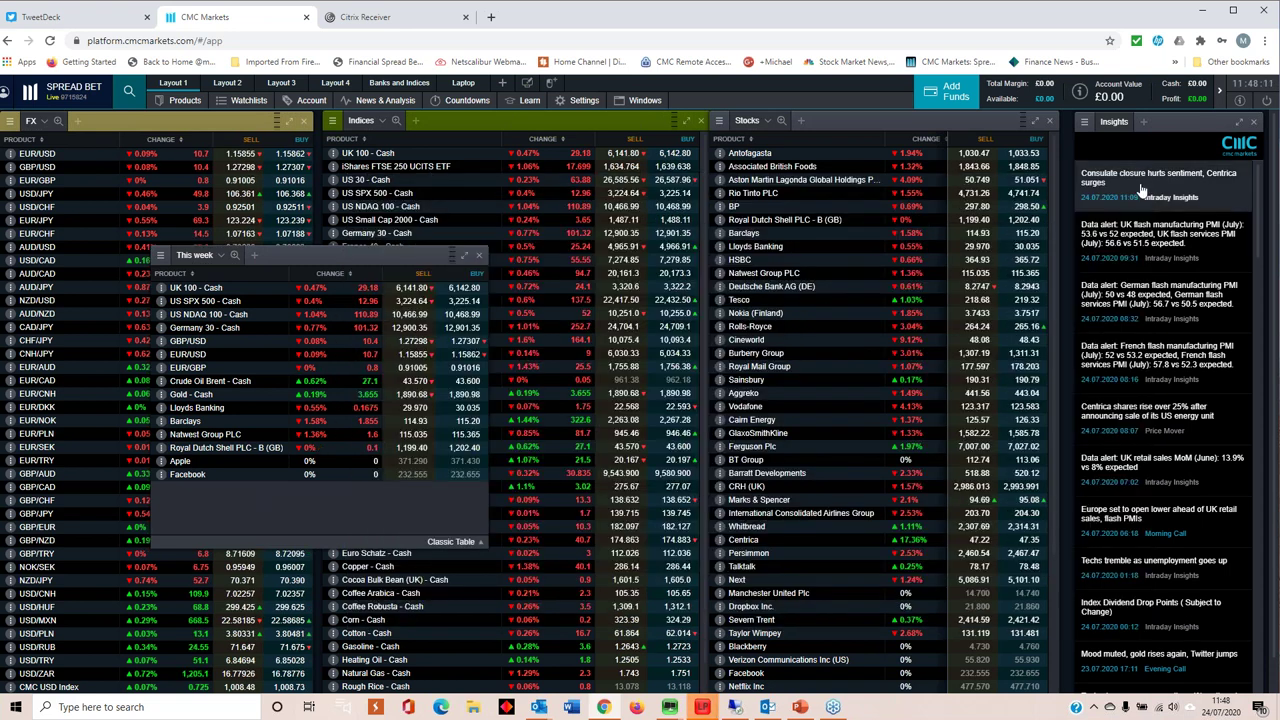
Step: Open the Royal Dutch Shell PLC - B (GB) chart from the This week watchlist and arrange the two windows side by side
left_click_drag(306, 257, 549, 267)
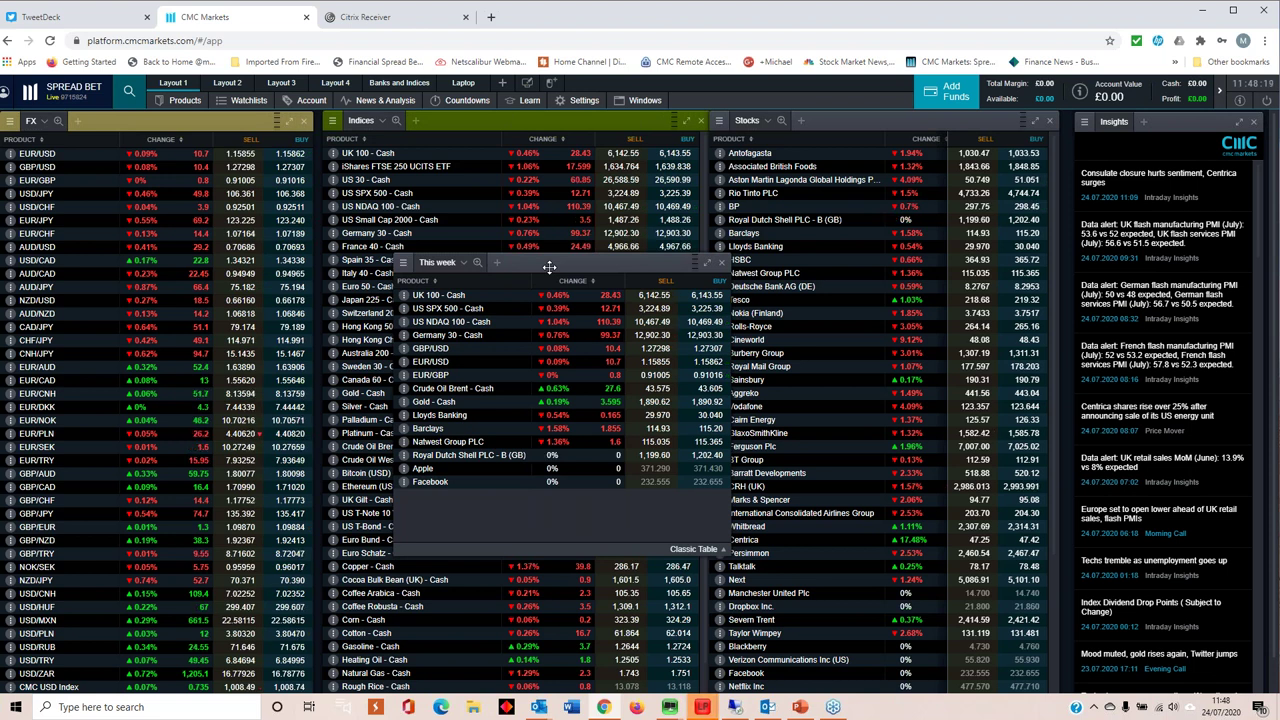
left_click(482, 457)
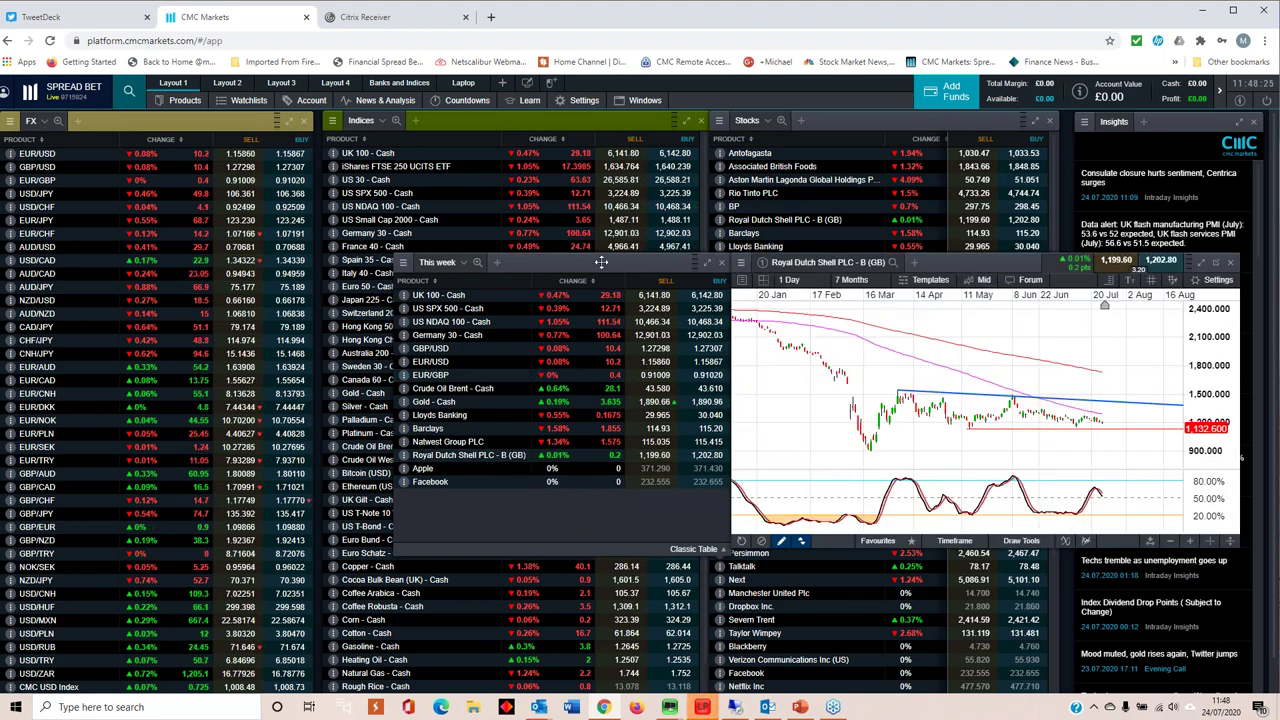
left_click_drag(601, 262, 296, 236)
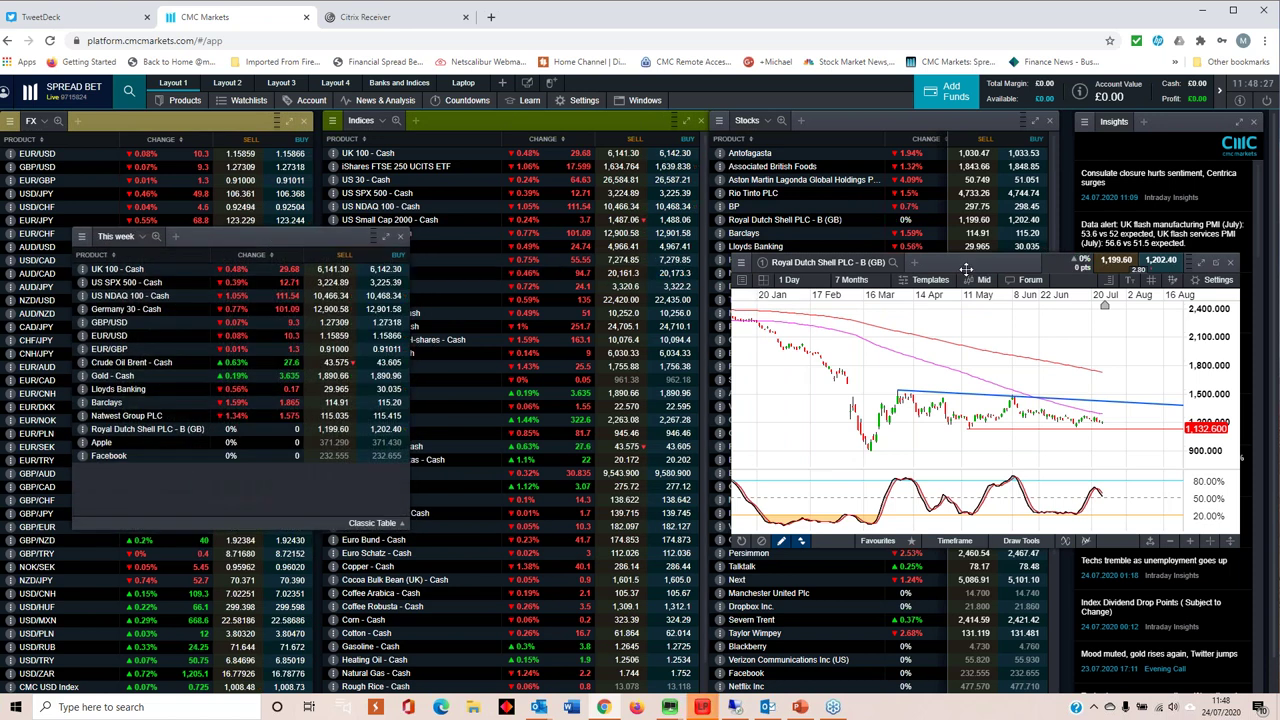
left_click_drag(965, 269, 709, 238)
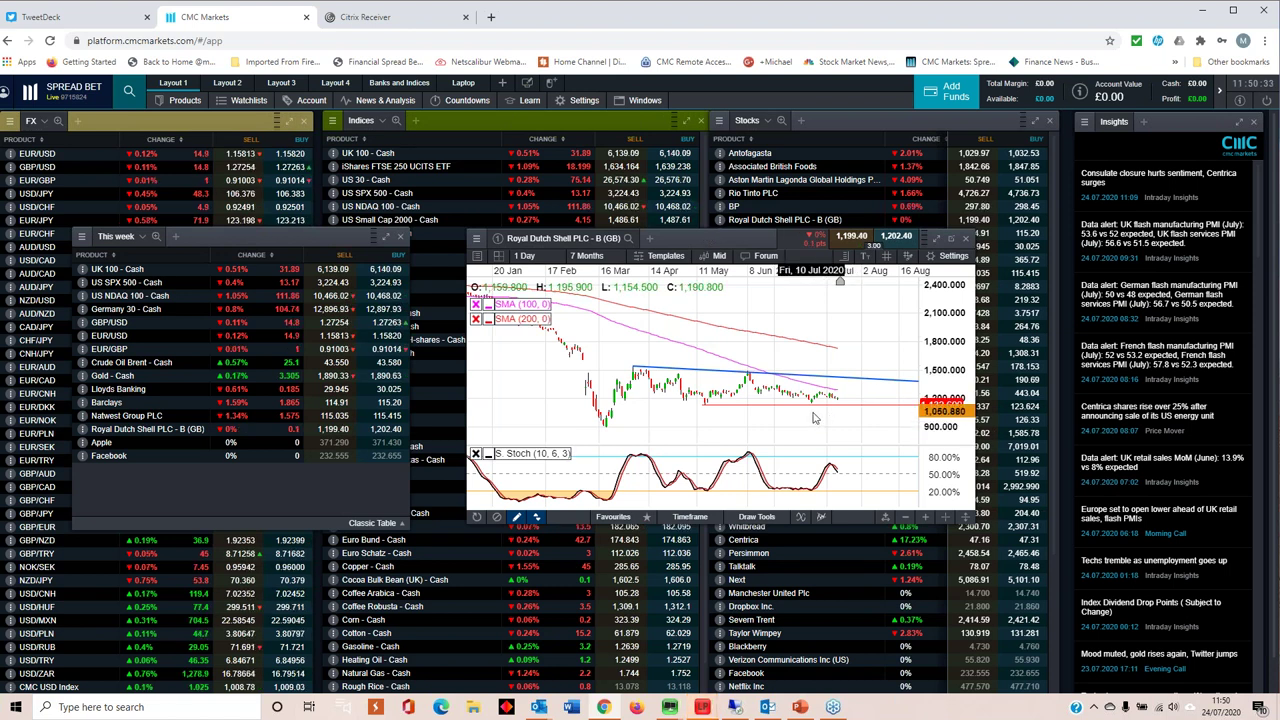
Step: Examine Royal Dutch Shell's recent daily price against its horizontal support line and descending trend line, and close the chart
scroll(815, 418, "up", 1)
scroll(815, 418, "up", 1)
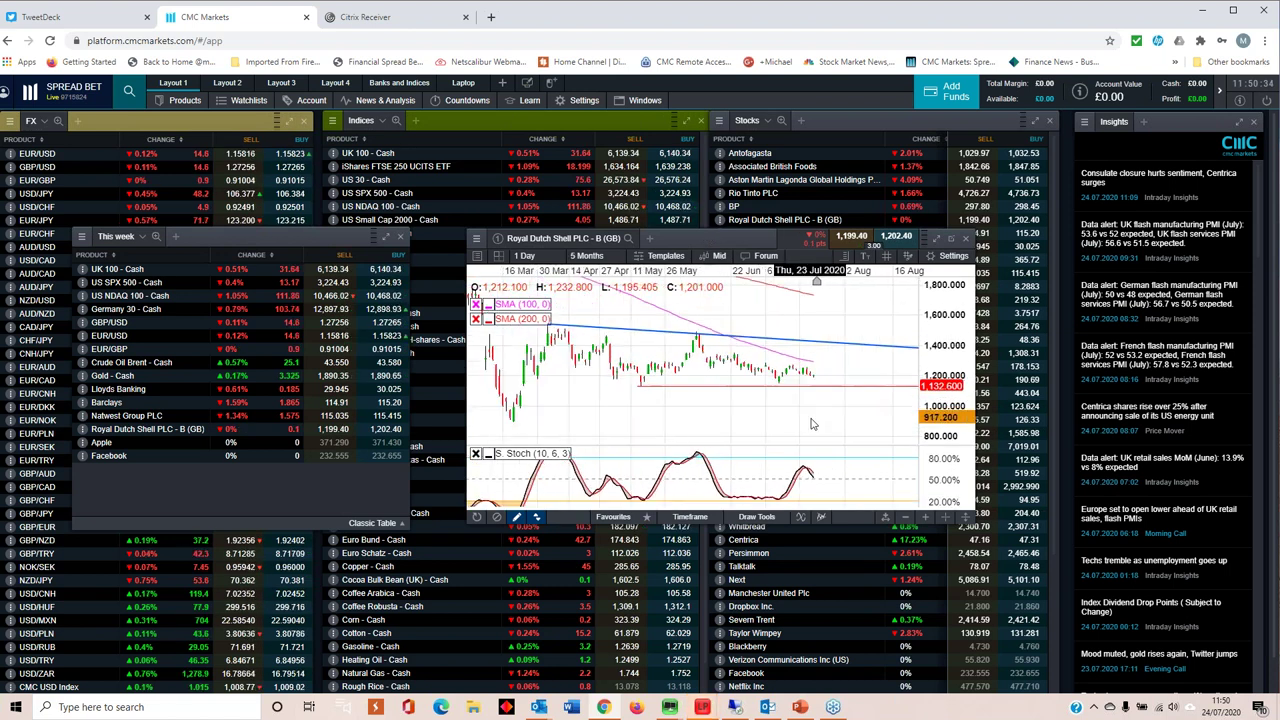
left_click(967, 240)
Step: Open the Apple chart from the This week watchlist and enlarge its window to cover most of the workspace
left_click_drag(268, 236, 650, 233)
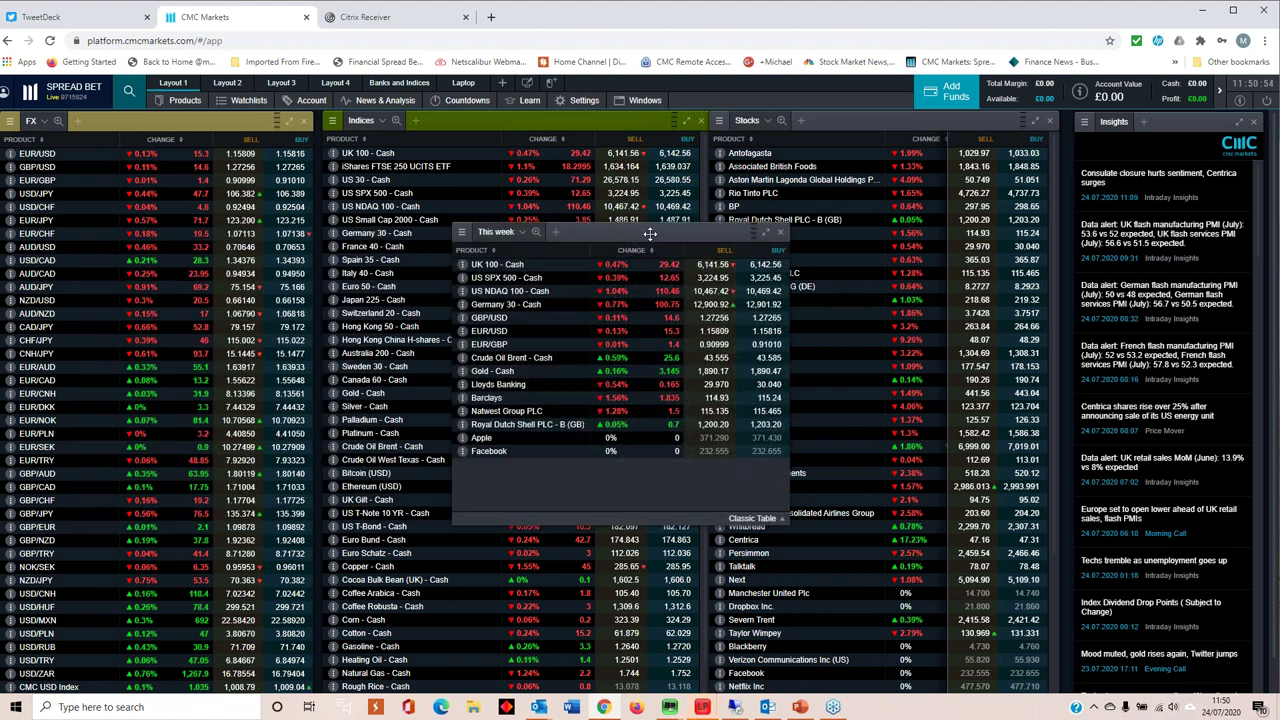
double_click(486, 440)
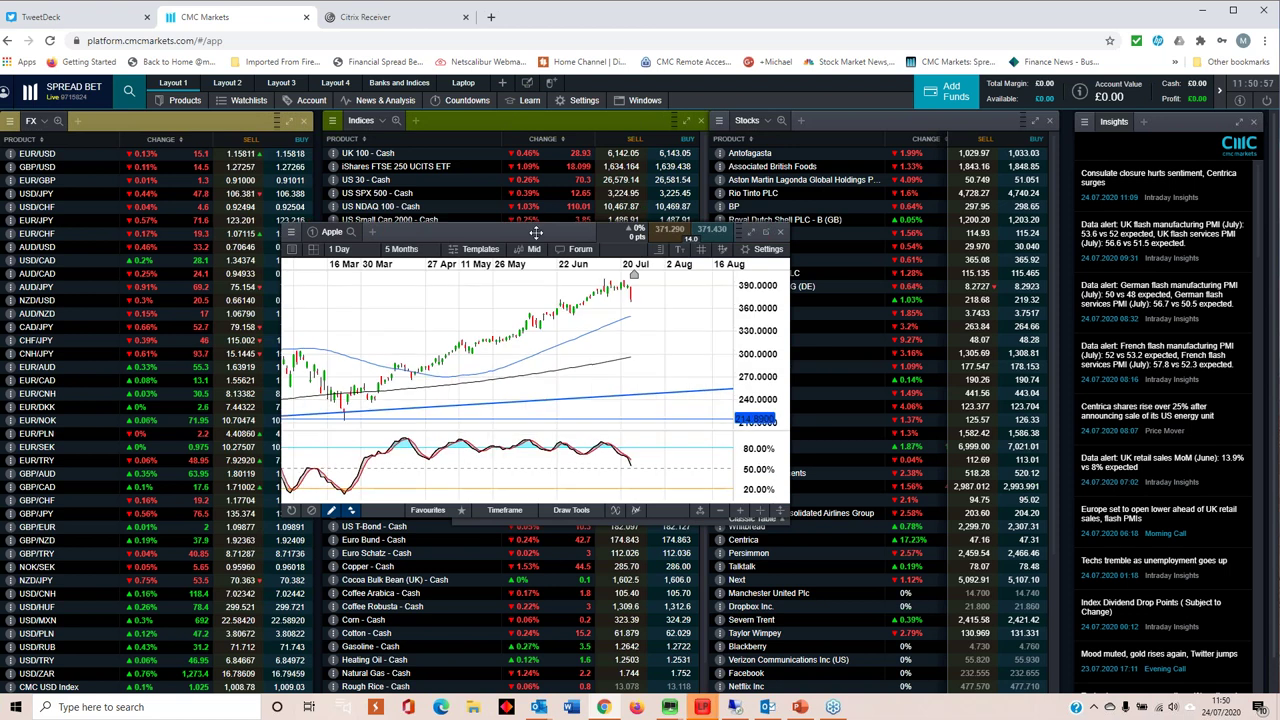
left_click_drag(491, 231, 401, 208)
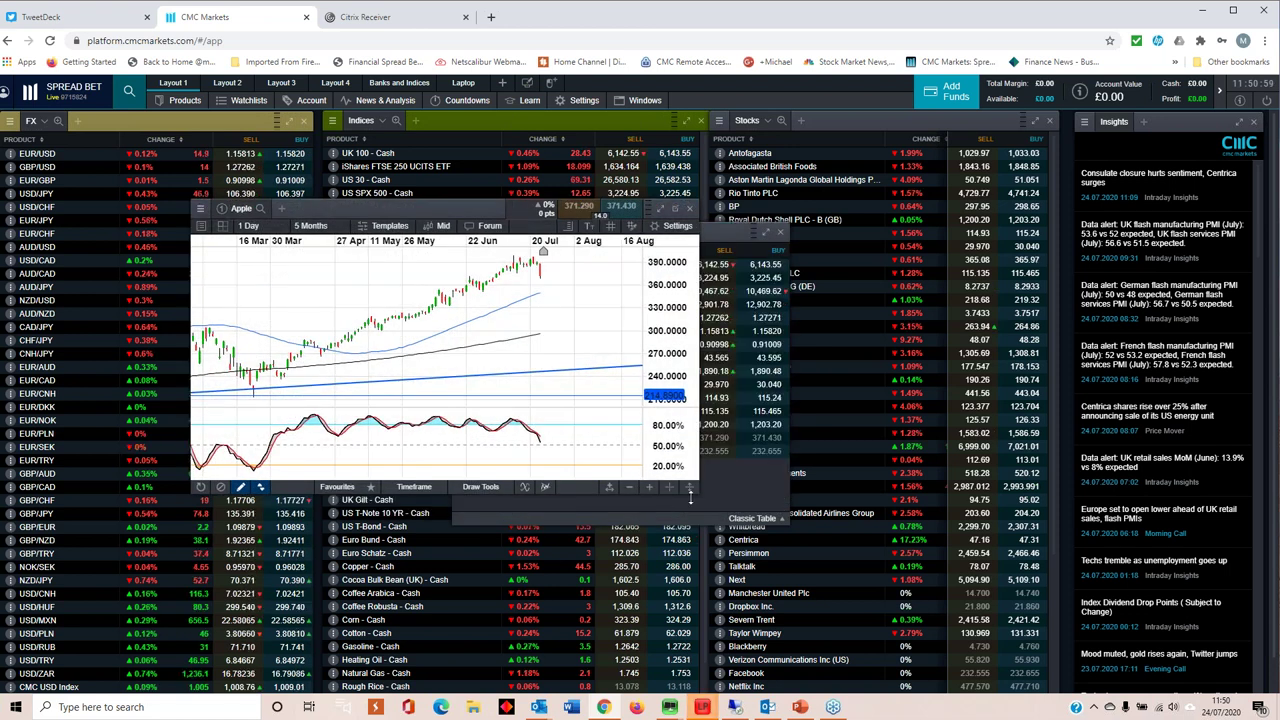
left_click_drag(692, 489, 937, 650)
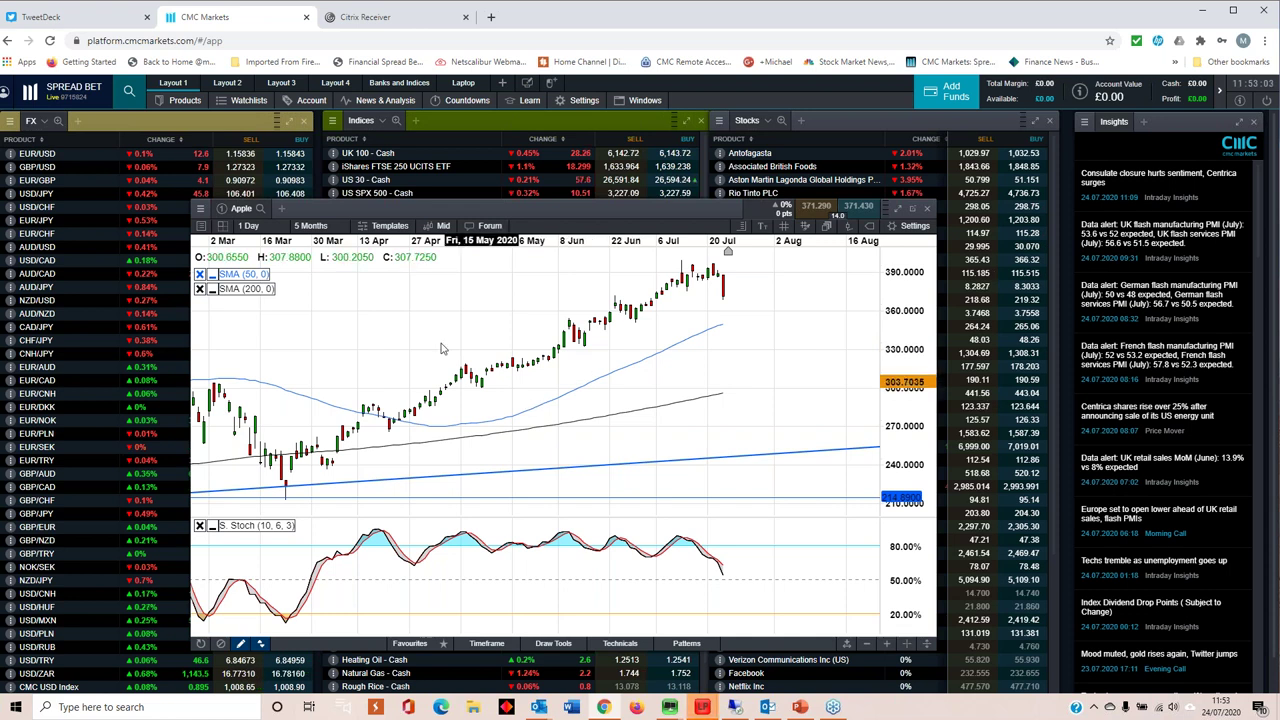
Step: Set the Apple chart's interval to 1 Week and examine the latest weekly candles around the July peak
left_click(265, 229)
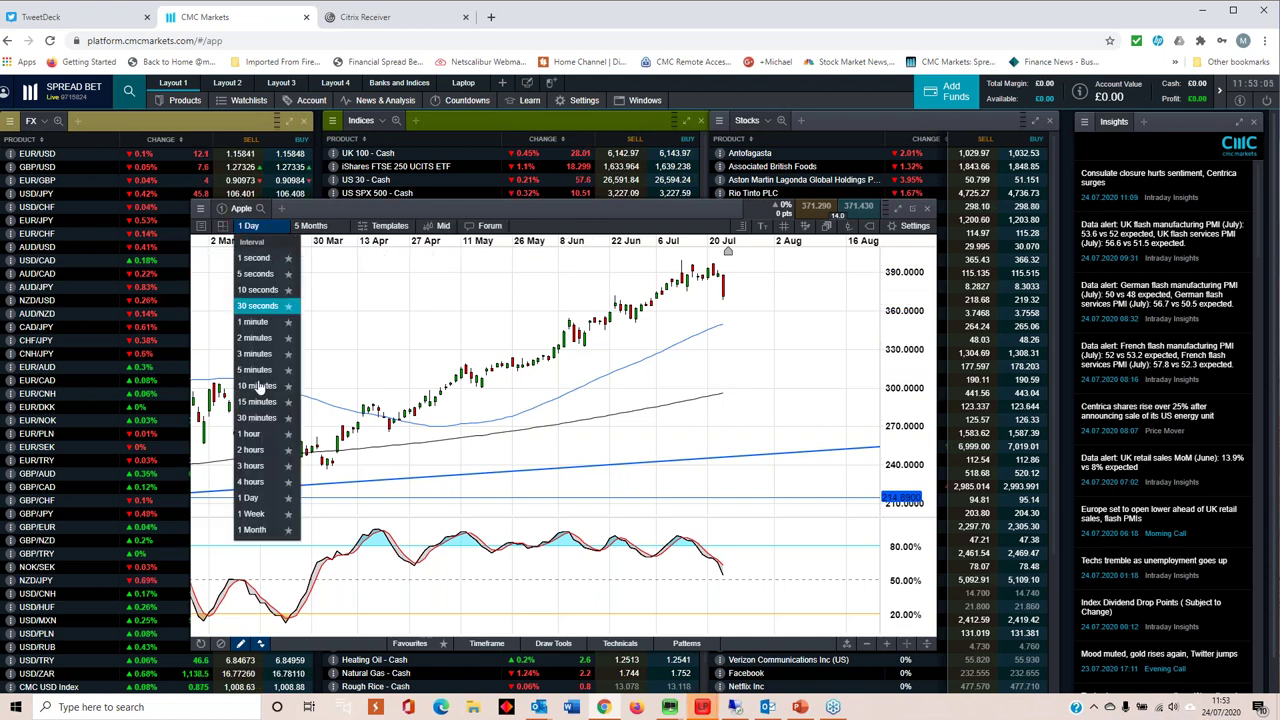
left_click(257, 510)
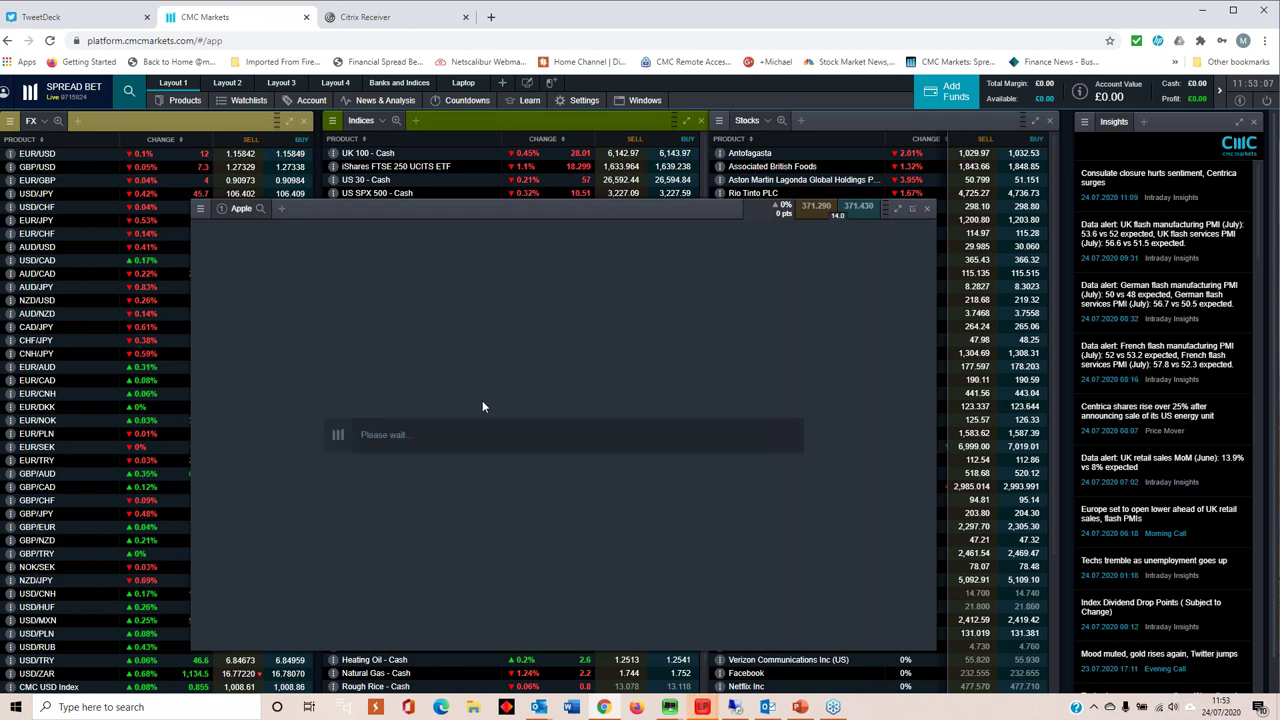
scroll(477, 418, "up", 3)
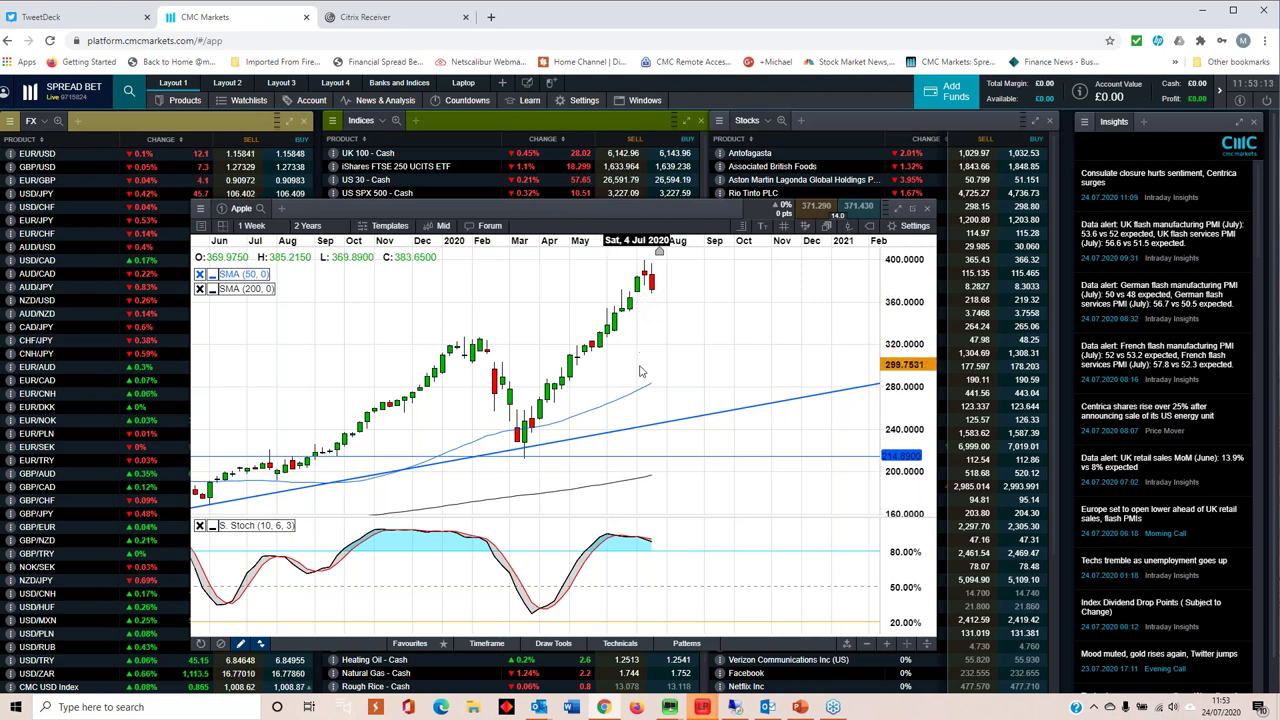
left_click_drag(641, 294, 670, 318)
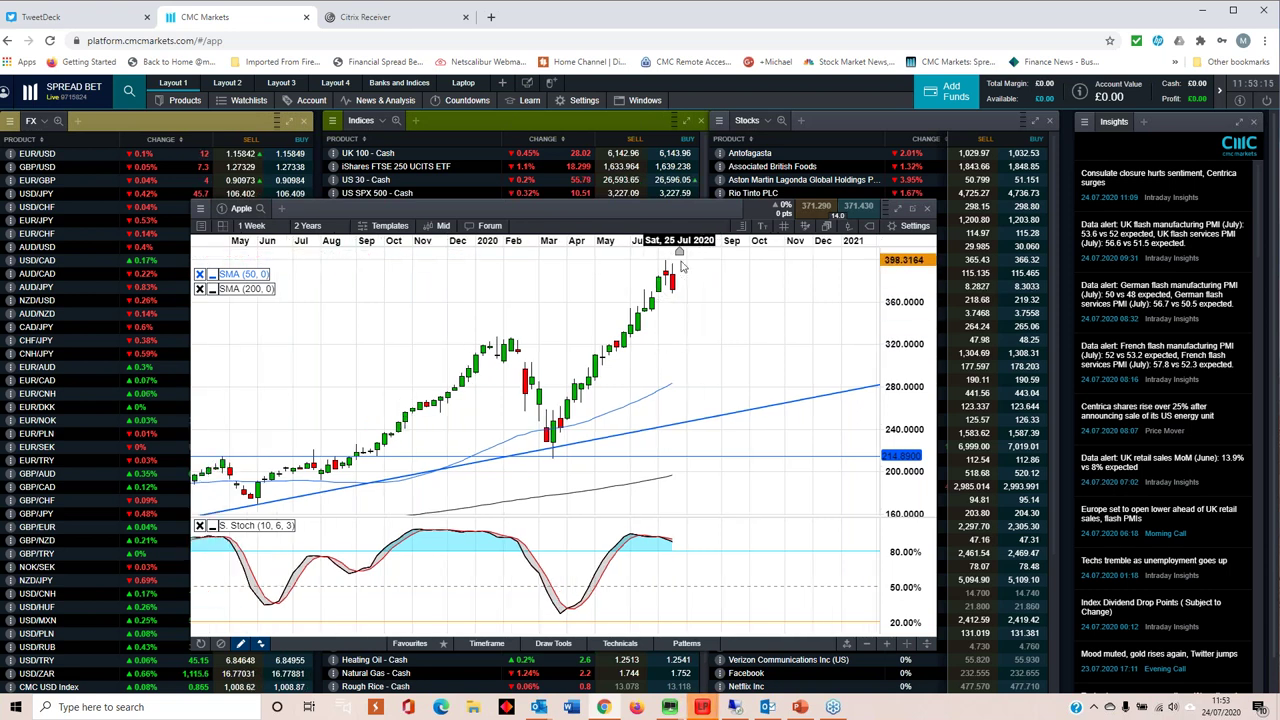
scroll(650, 335, "down", 2)
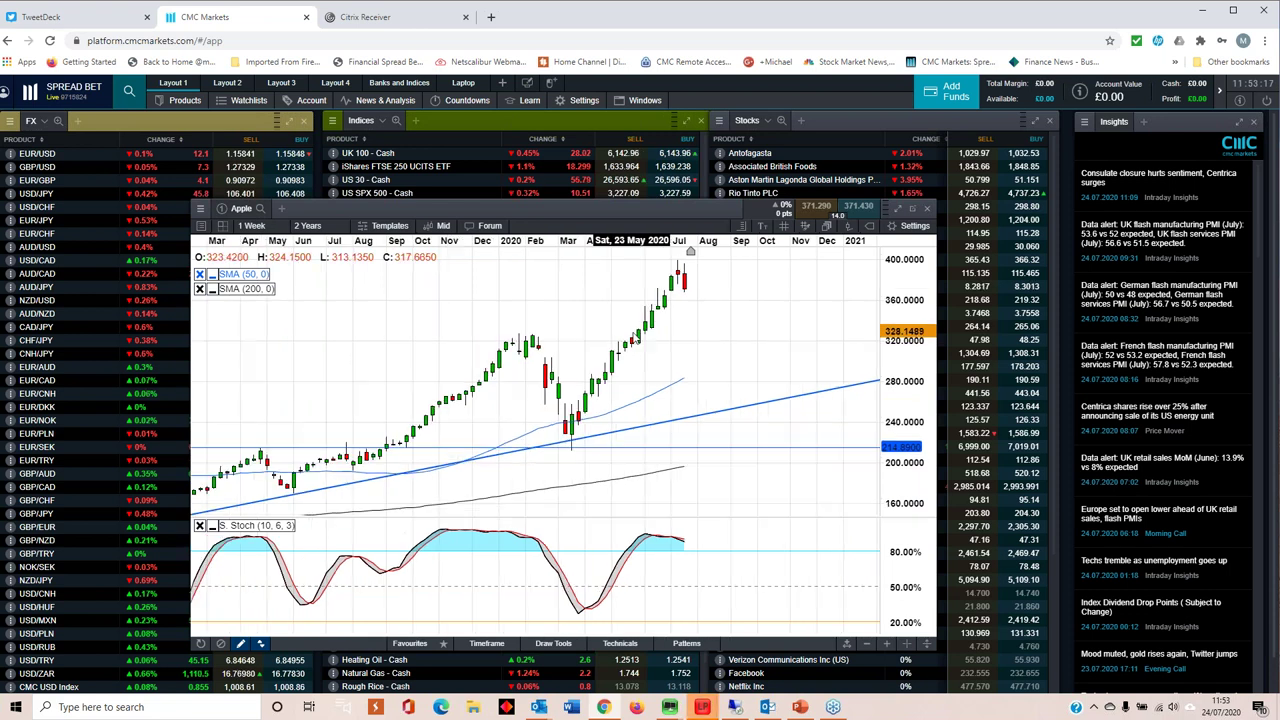
Step: Set the Apple chart's interval back to 1 Day, review the daily candles, and close the chart
left_click(251, 225)
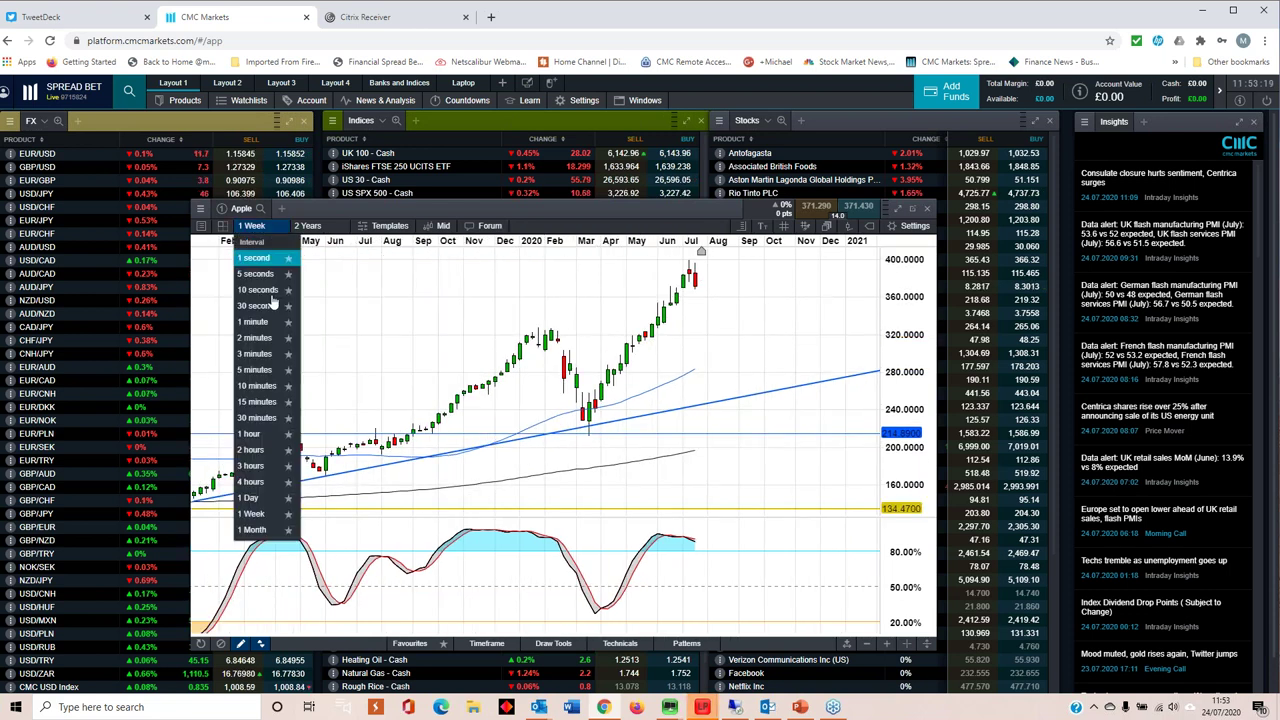
left_click(250, 498)
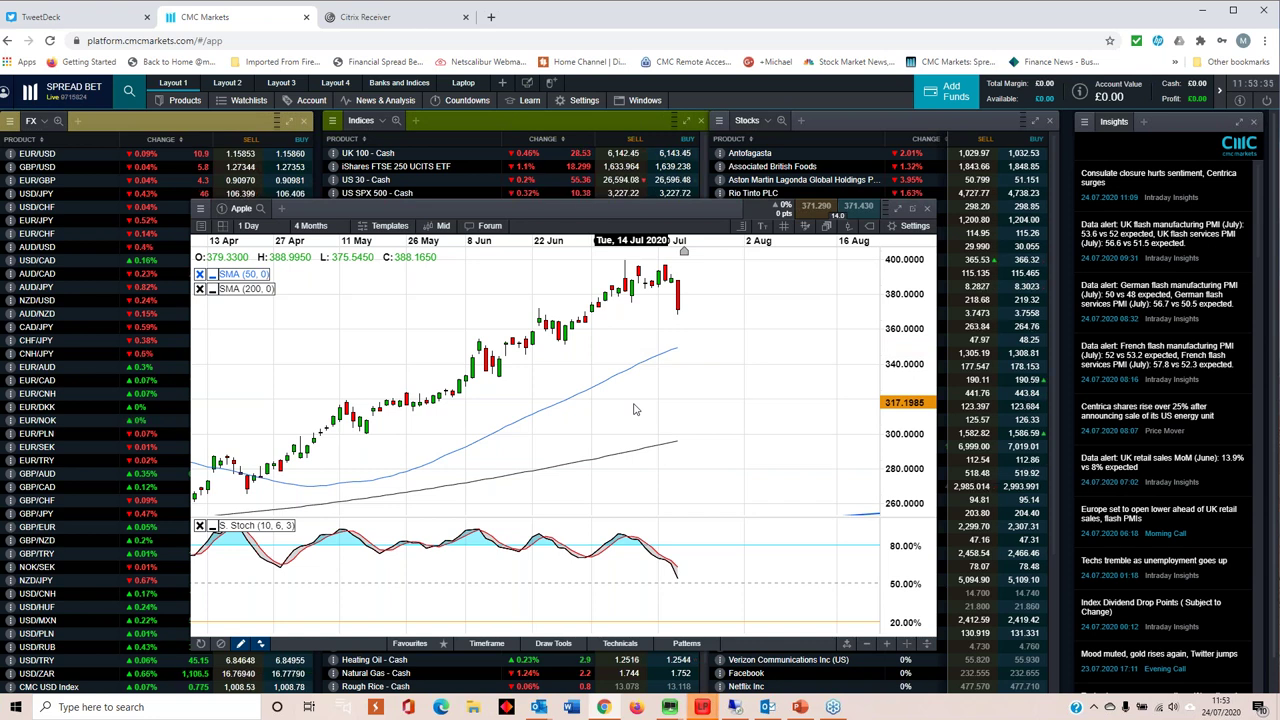
left_click(927, 212)
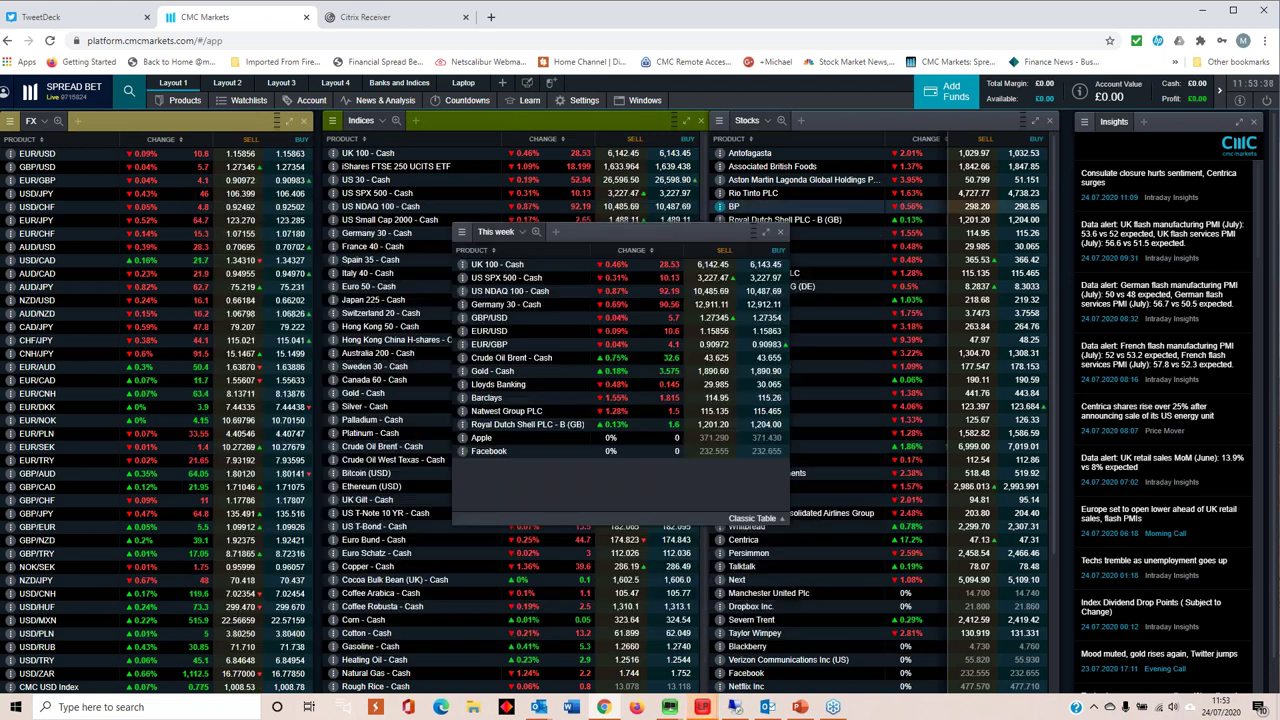
Step: Open the Facebook chart from the This week watchlist and enlarge its window to cover most of the workspace
left_click(482, 453)
left_click_drag(519, 224, 443, 199)
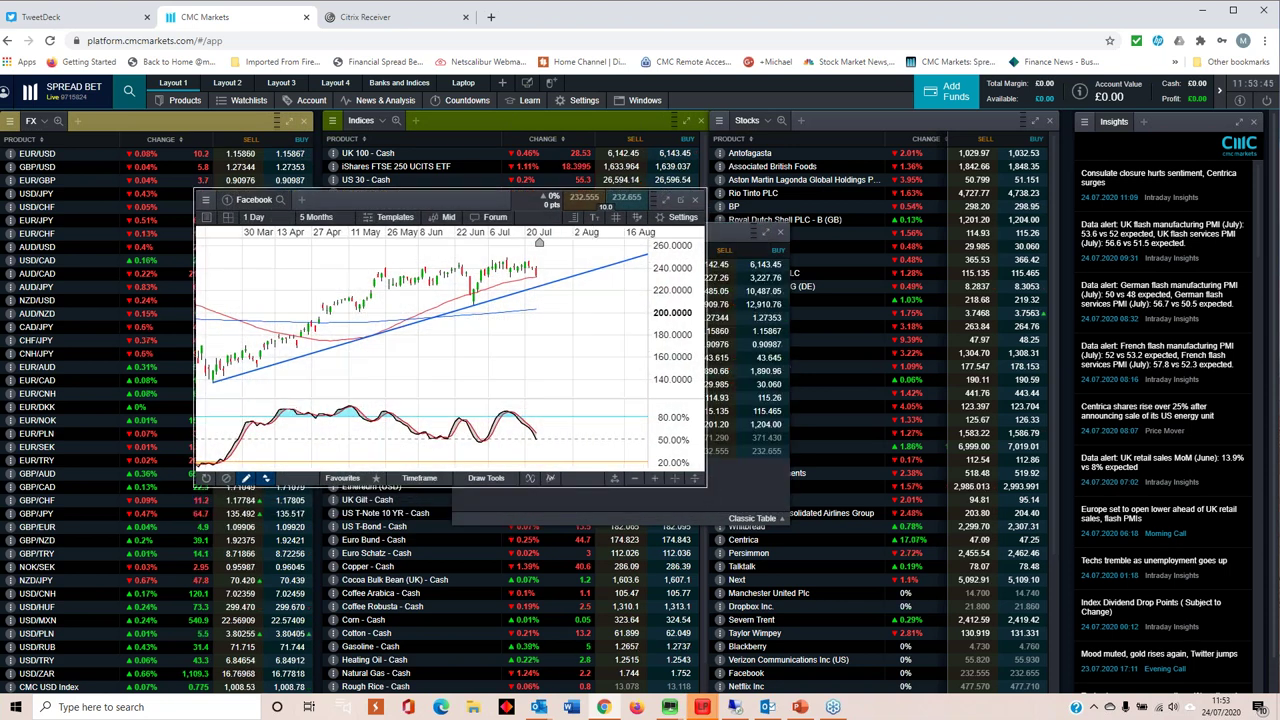
left_click_drag(705, 485, 975, 632)
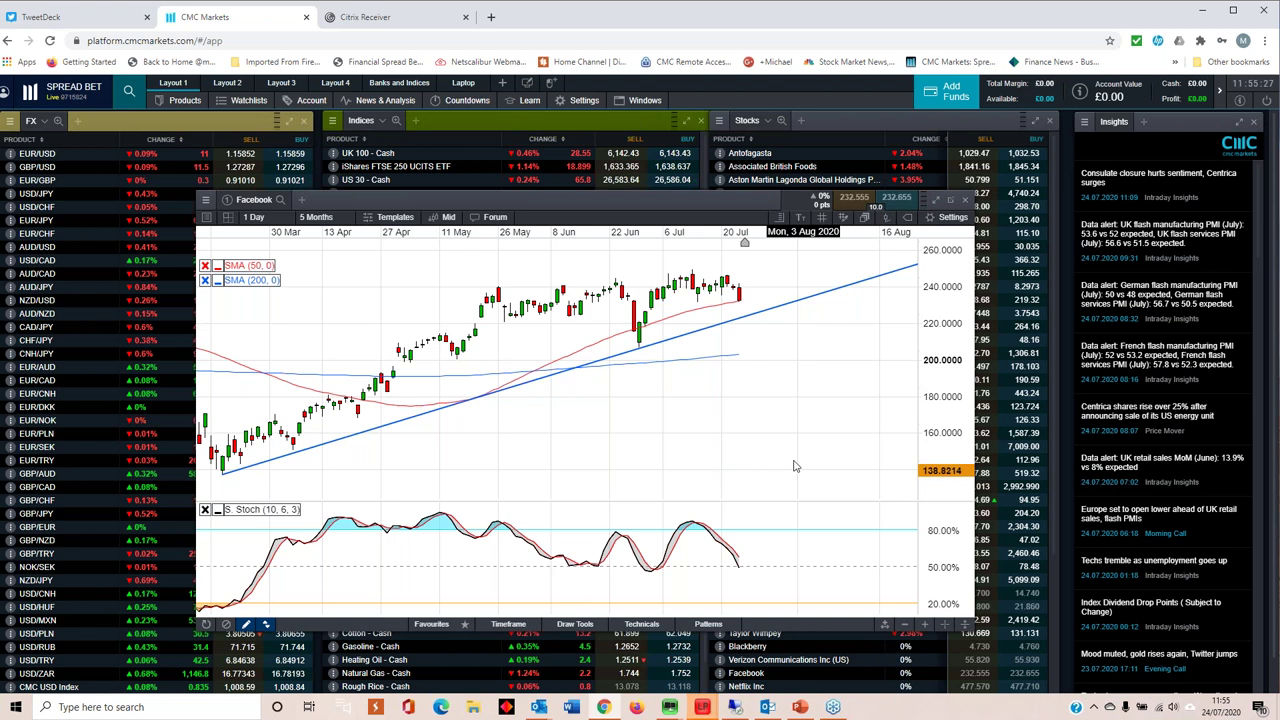
Step: Examine Facebook's daily price over six months against its rising trend line and moving averages, and close the chart
scroll(795, 466, "down", 1)
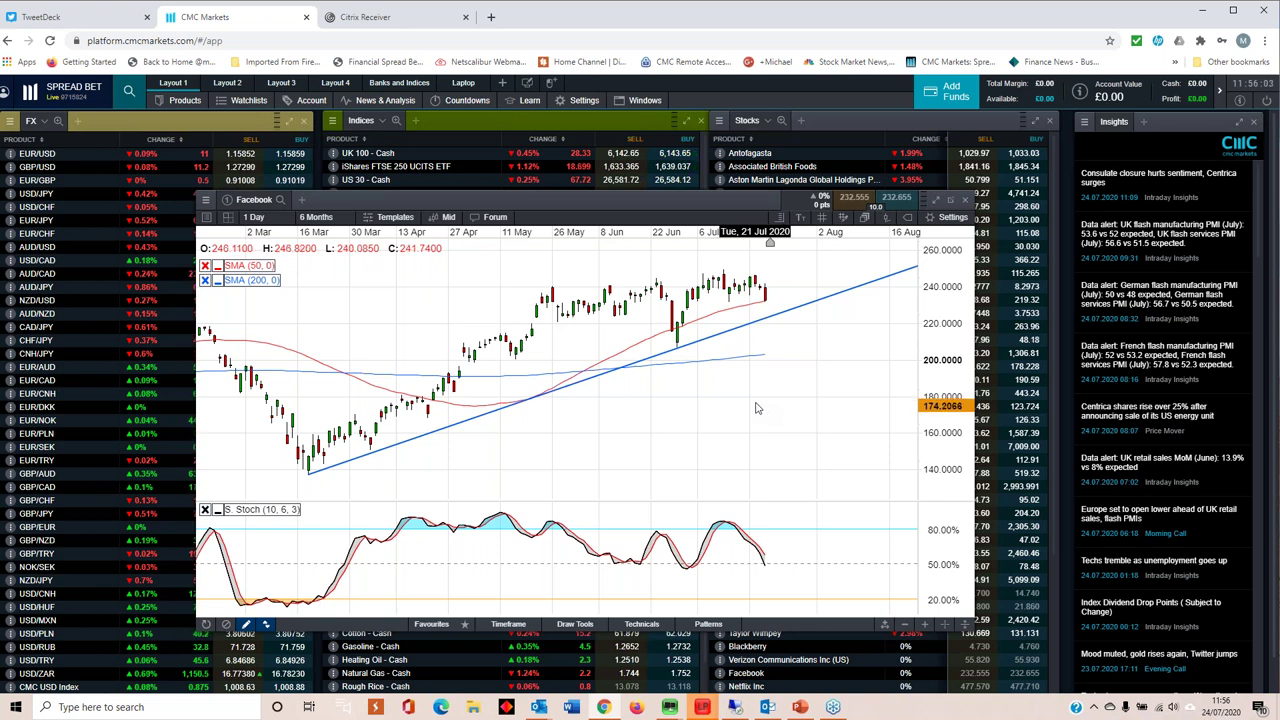
scroll(758, 408, "down", 1)
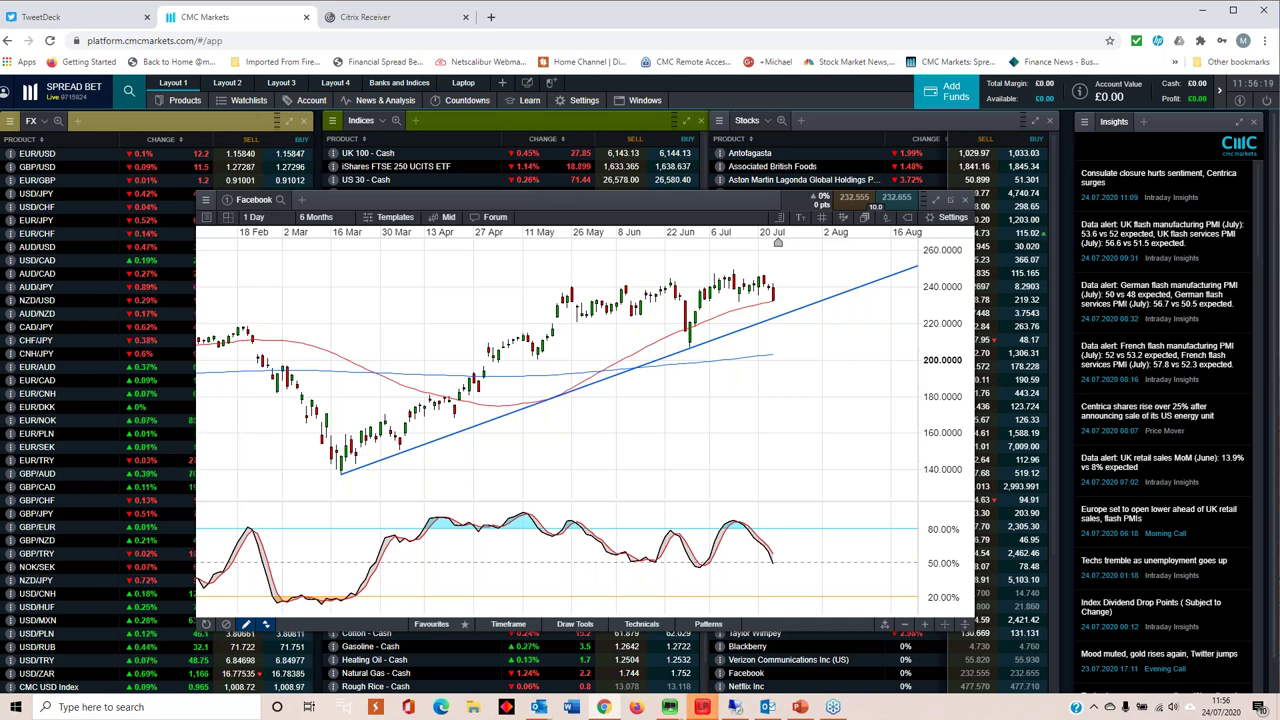
left_click(965, 199)
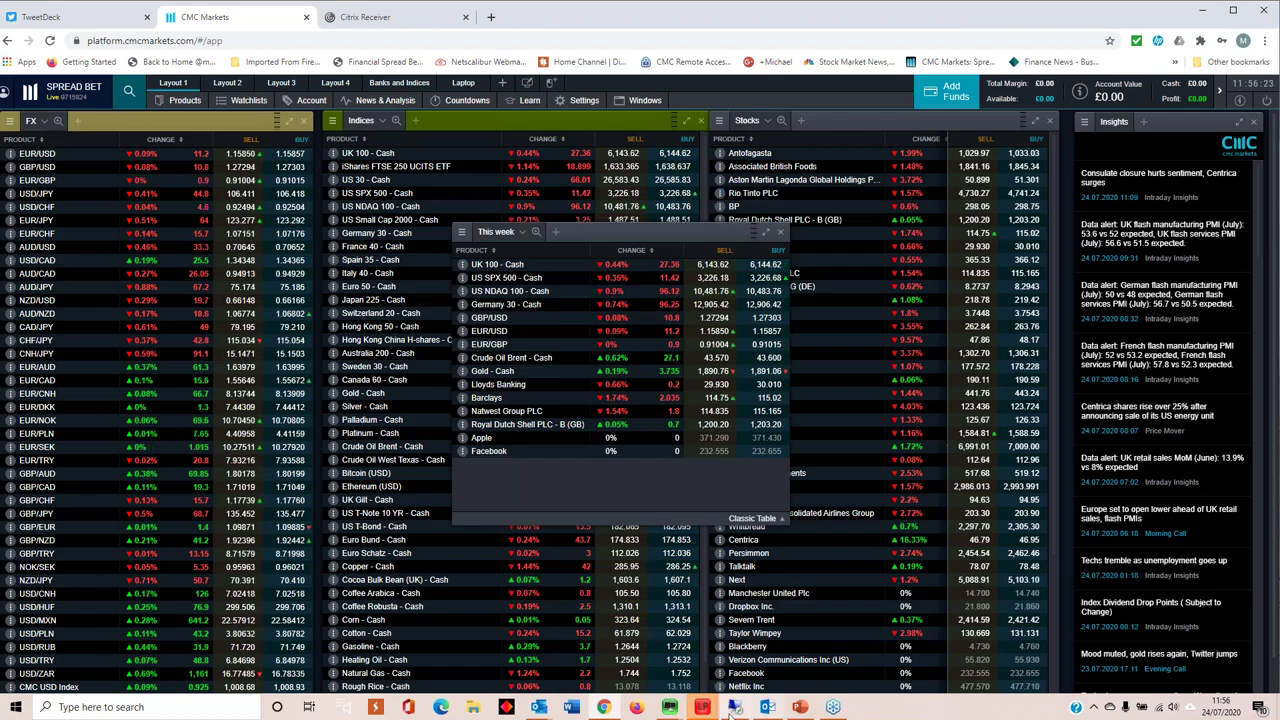
Step: Switch to the Weekly Update slides presentation in PowerPoint and start the slide show in Presenter View from the first slide
left_click(806, 710)
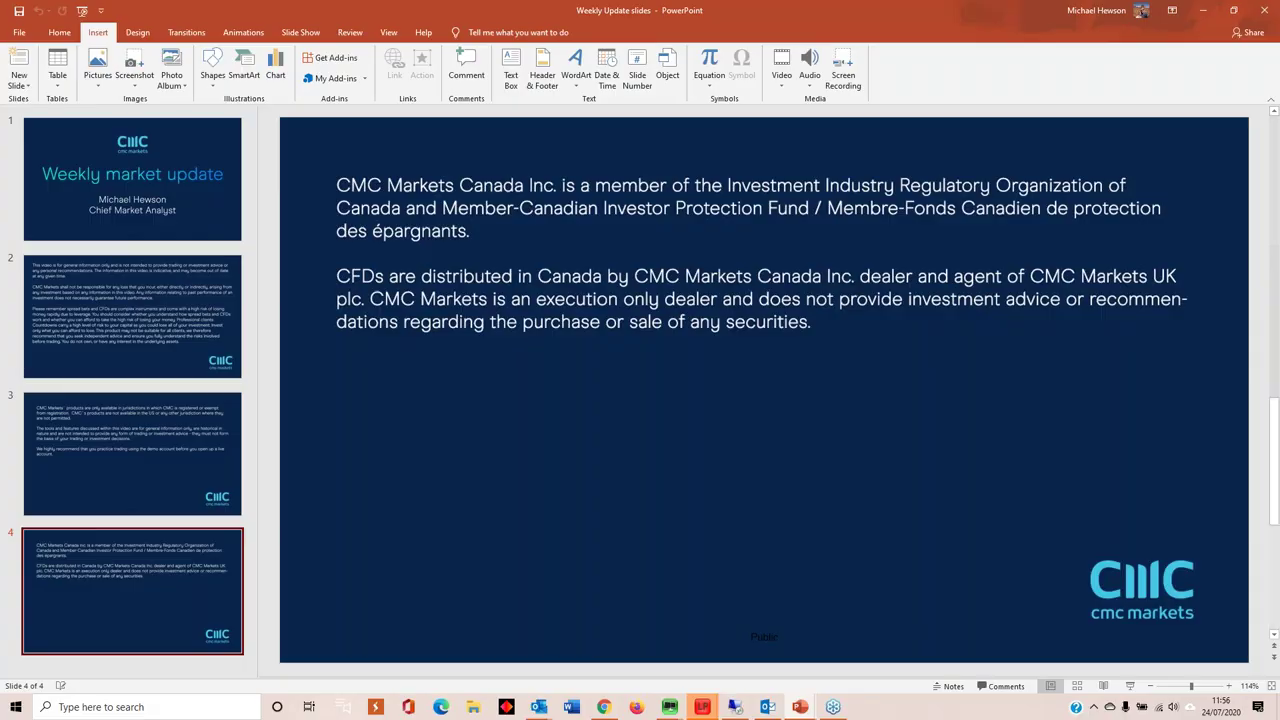
key("alt+F5")
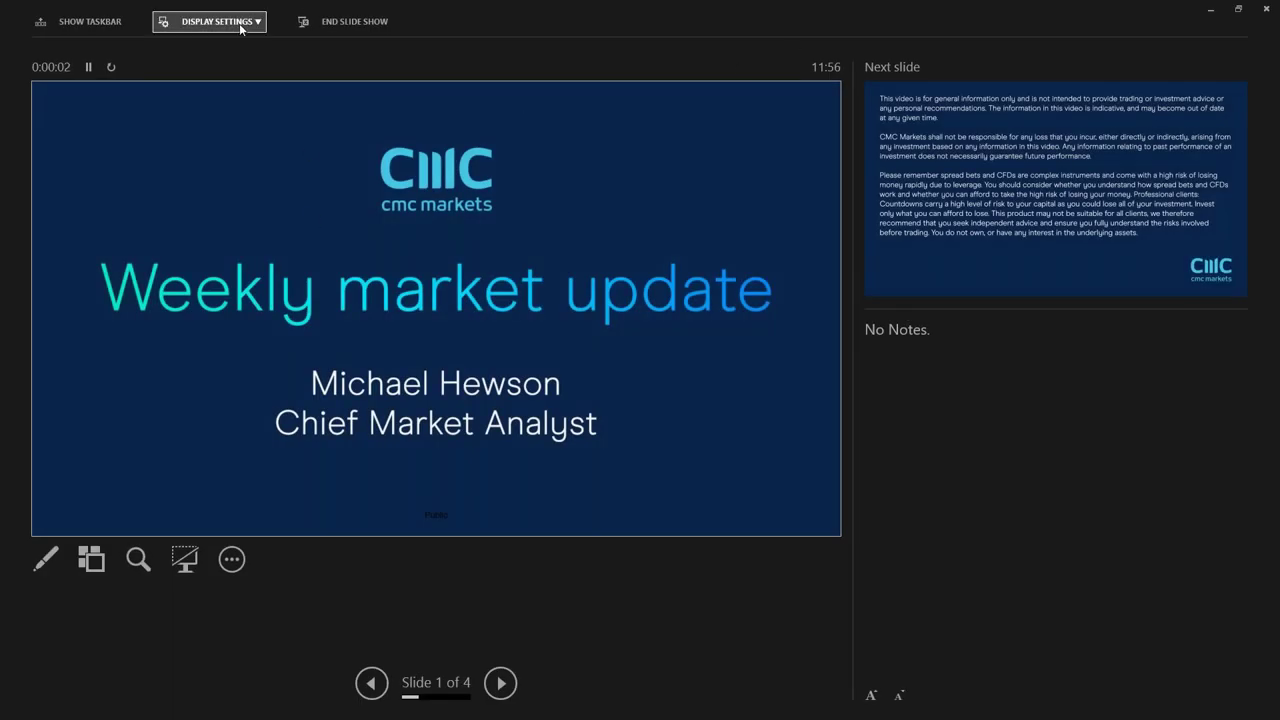